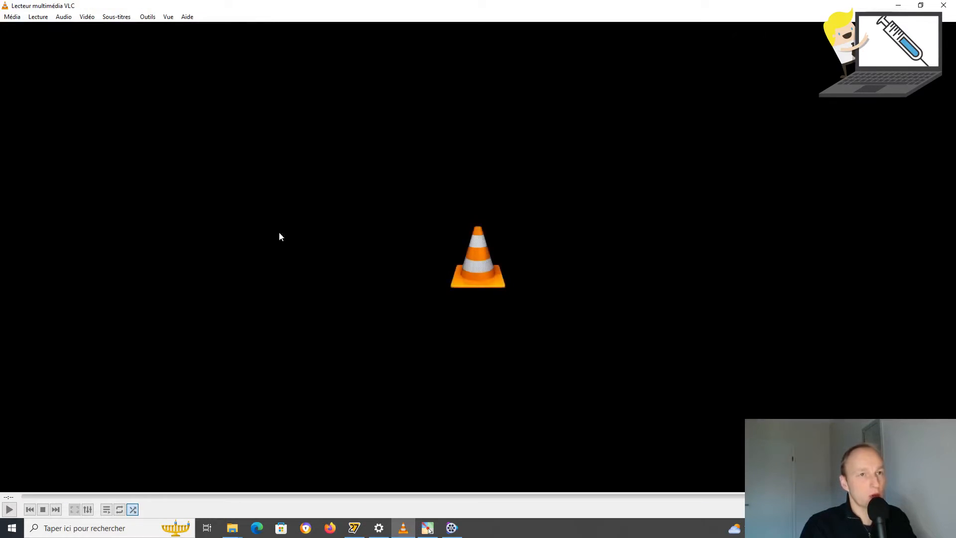
# Close the media player and review the fields of the Contacts data file in the project's analysis
pyautogui.click(943, 6)
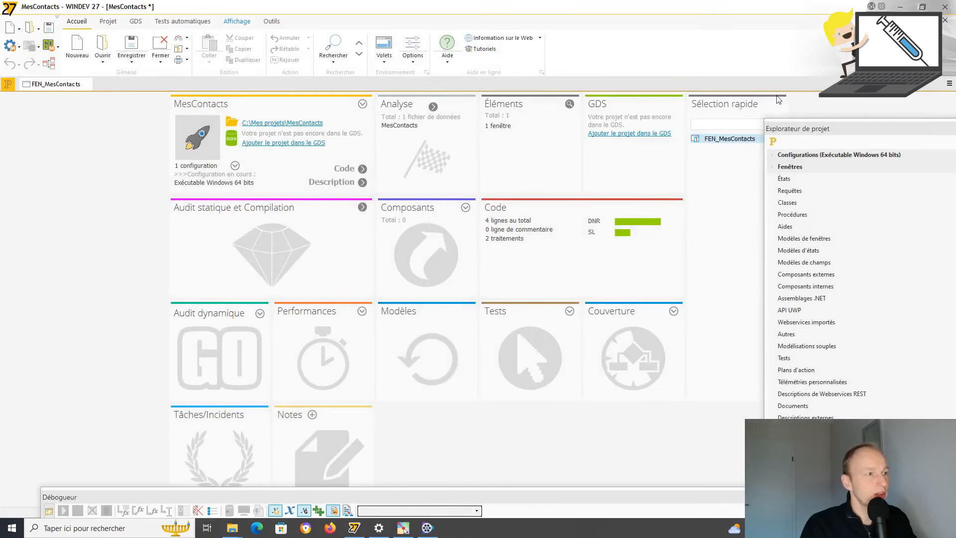
pyautogui.click(433, 106)
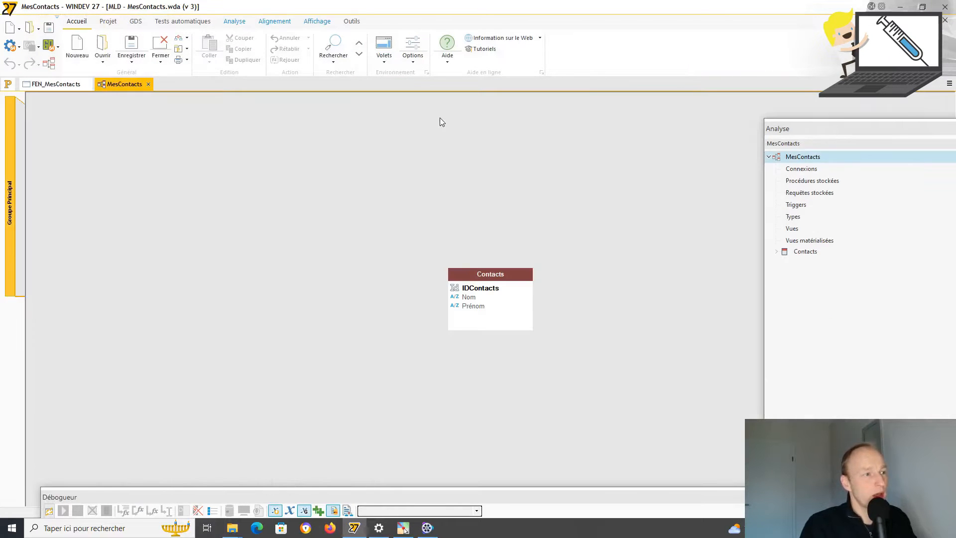
pyautogui.rightClick(431, 180)
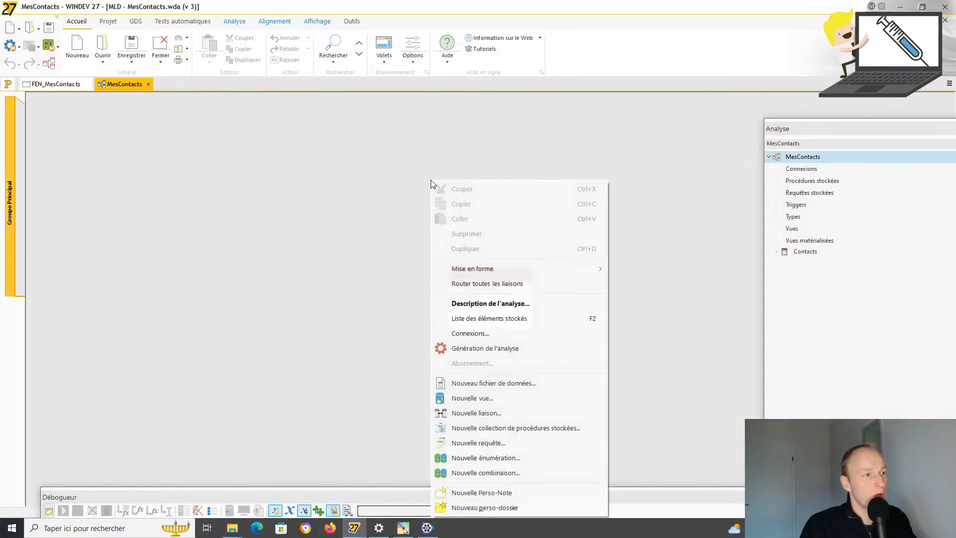
pyautogui.click(342, 309)
pyautogui.click(481, 282)
pyautogui.doubleClick(481, 282)
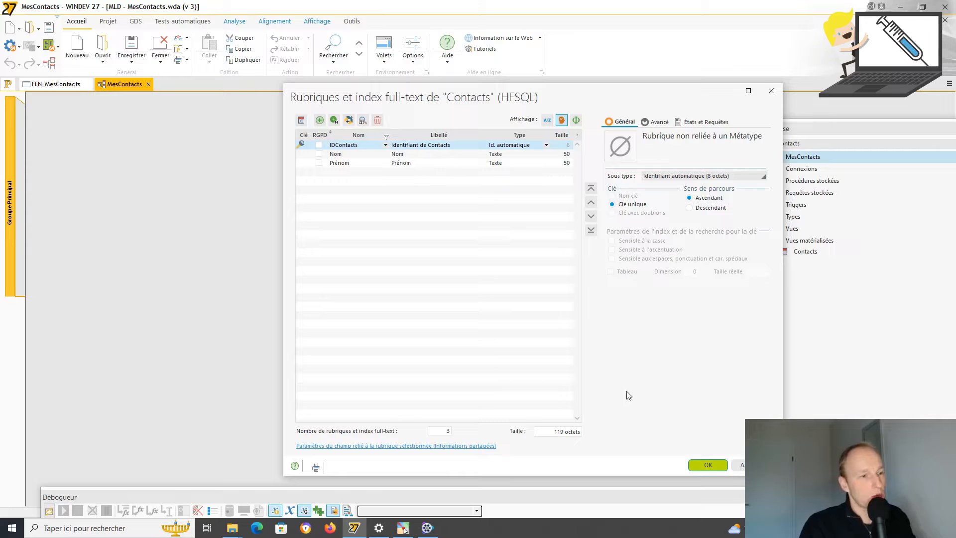
pyautogui.click(708, 465)
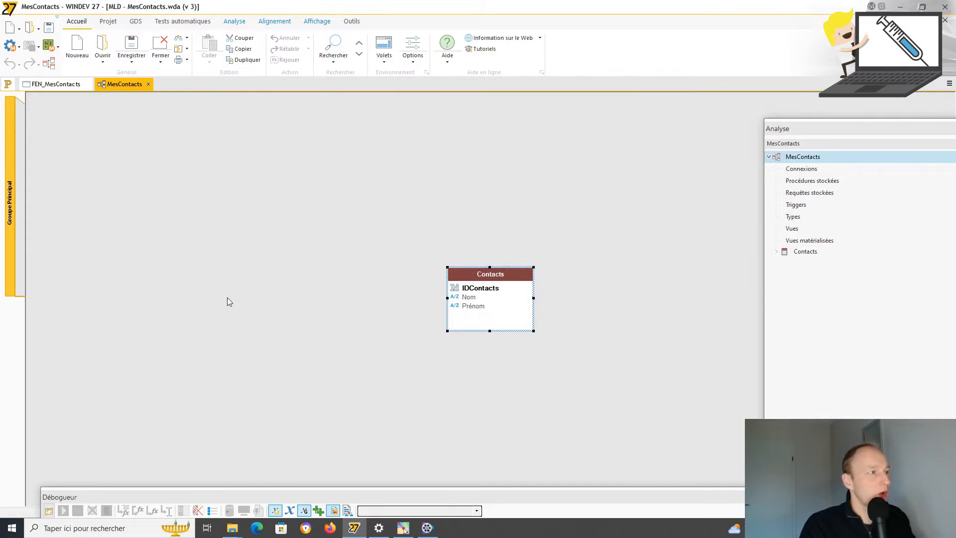
pyautogui.click(149, 85)
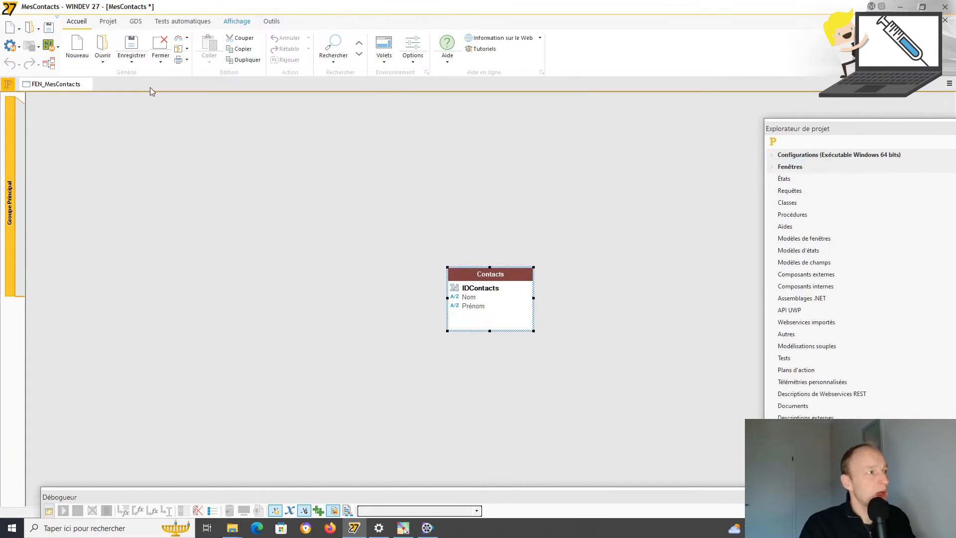
# Open the project's generation directory and launch the MesContacts executable from its Exe folder
pyautogui.click(186, 51)
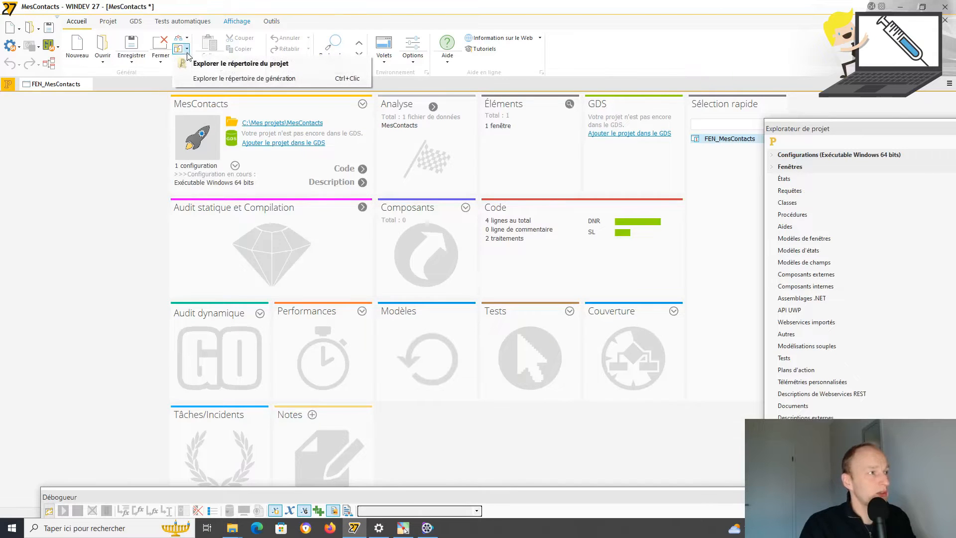
pyautogui.click(216, 78)
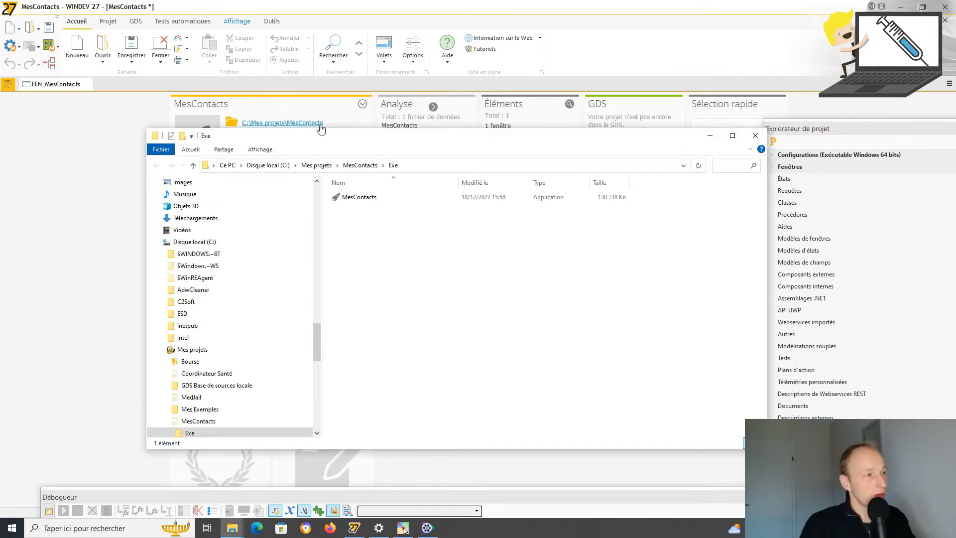
pyautogui.click(435, 200)
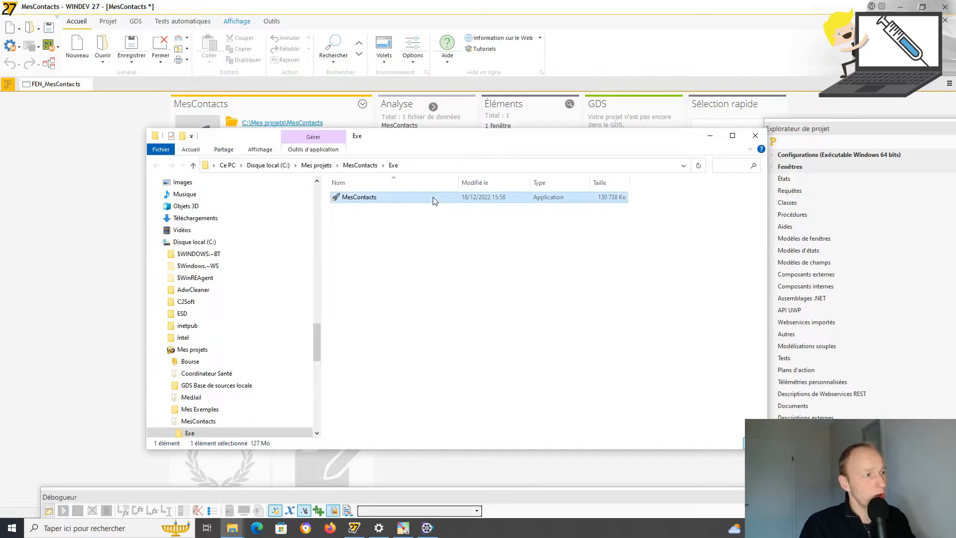
pyautogui.click(377, 166)
pyautogui.doubleClick(379, 200)
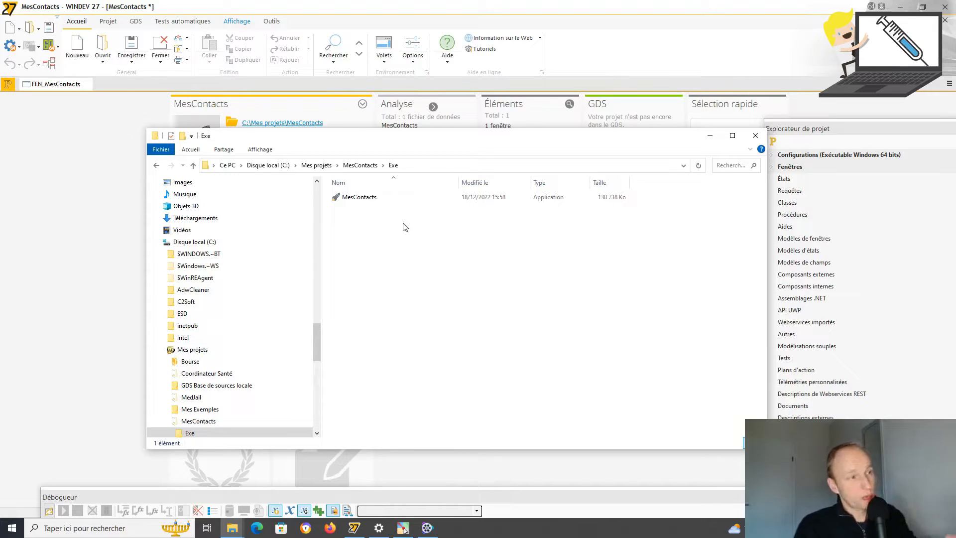
pyautogui.click(372, 199)
pyautogui.doubleClick(371, 198)
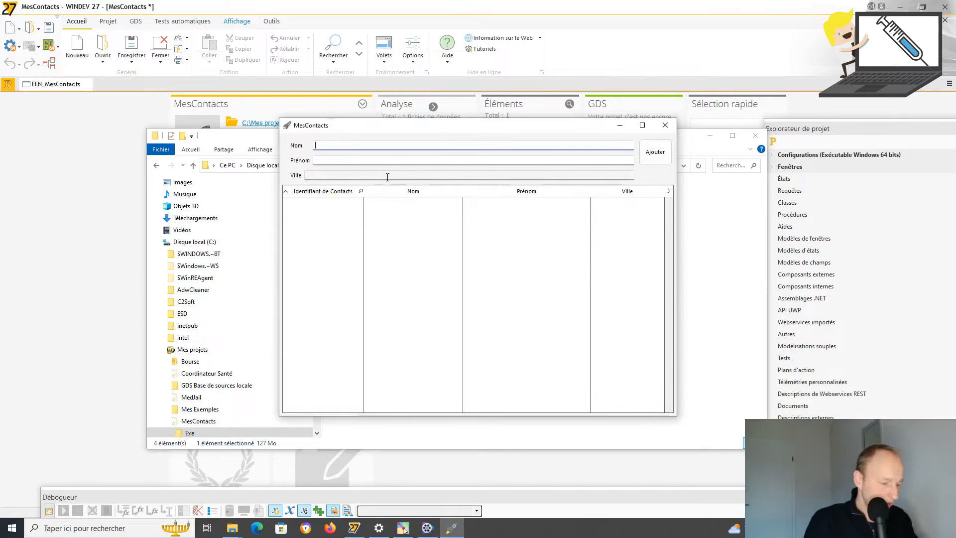
# Add a contact with Nom WINDEV and Prénom Nurse, leaving Ville empty, and close the application
pyautogui.write('WINDEV')
pyautogui.press('Tab')
pyautogui.press('Tab')
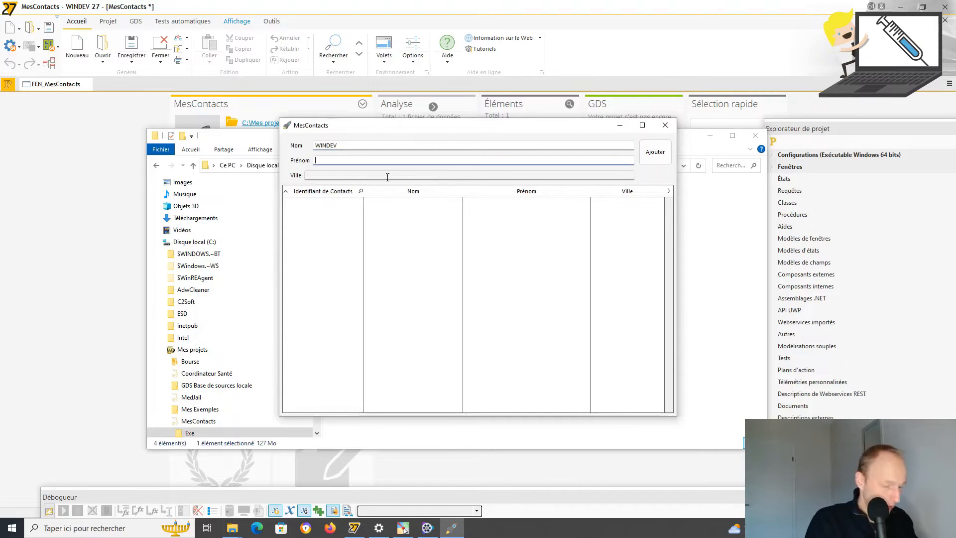
pyautogui.write('Nurse')
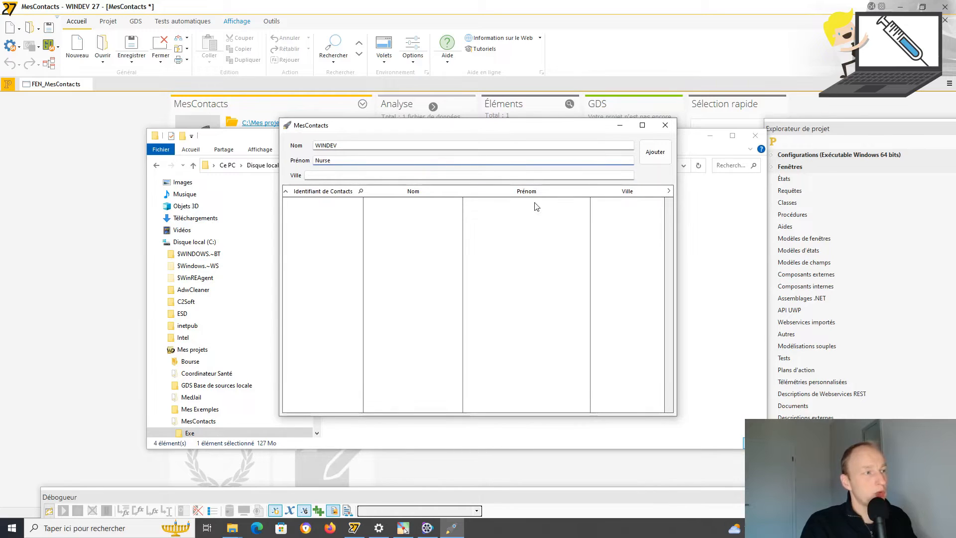
pyautogui.click(657, 158)
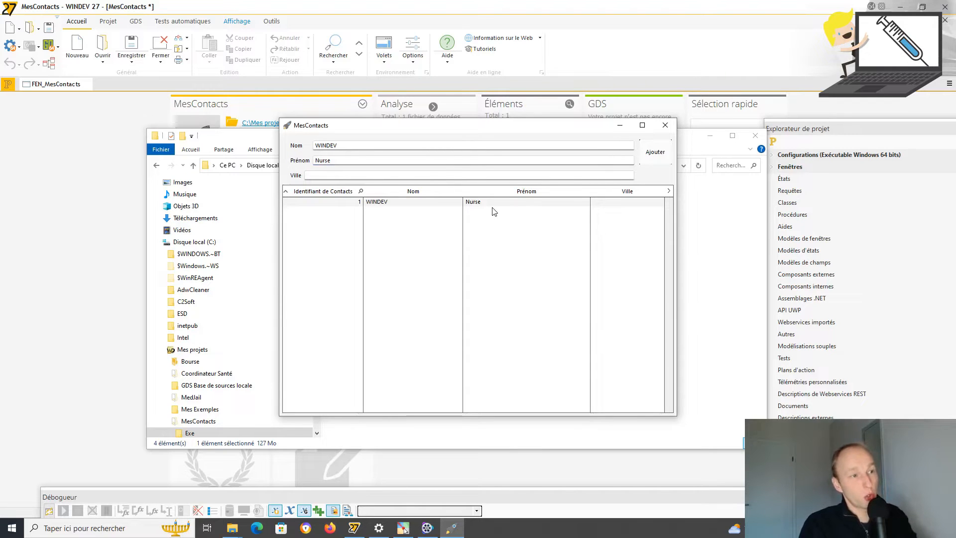
pyautogui.click(666, 125)
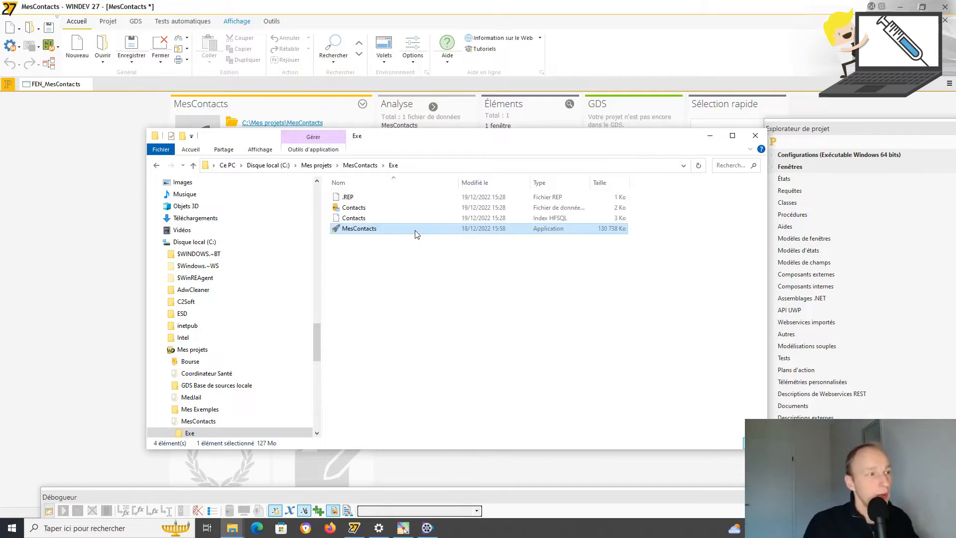
# Open the Contacts data file from the Exe folder in WDMap and examine its records, including the Ville column
pyautogui.moveTo(418, 234)
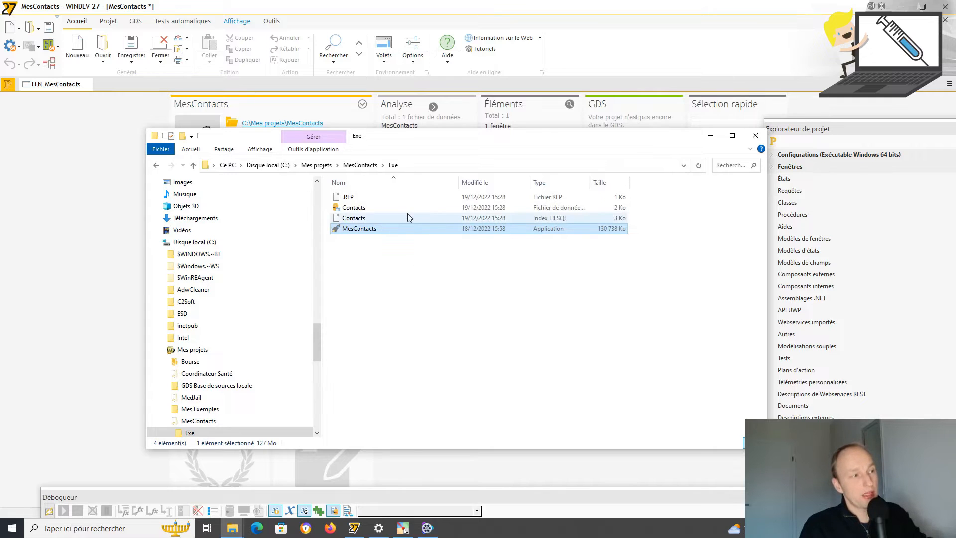
pyautogui.click(412, 209)
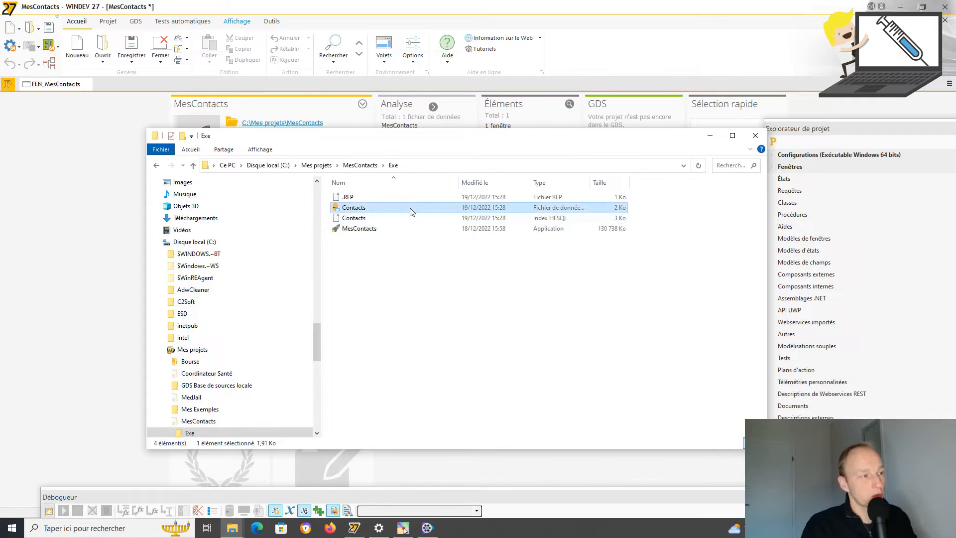
pyautogui.rightClick(411, 210)
pyautogui.click(396, 212)
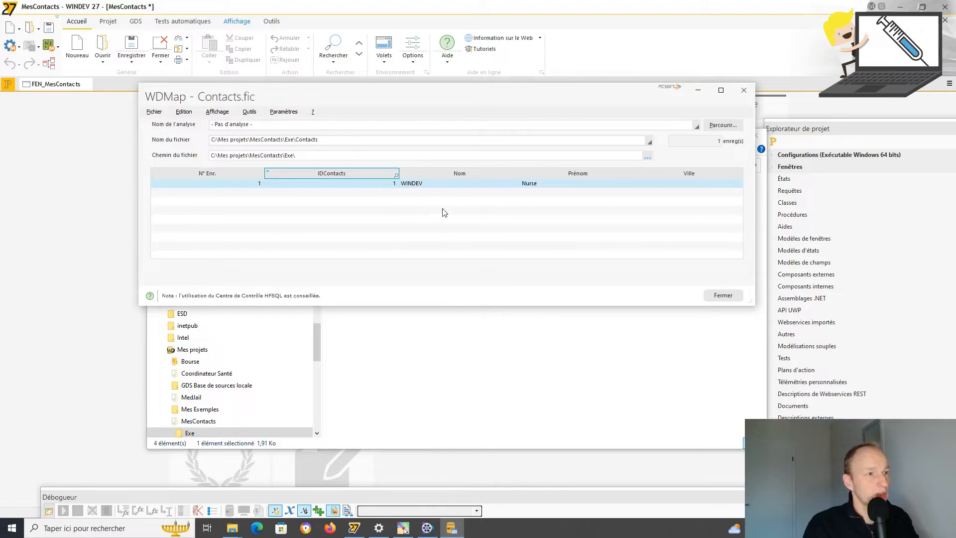
pyautogui.click(678, 184)
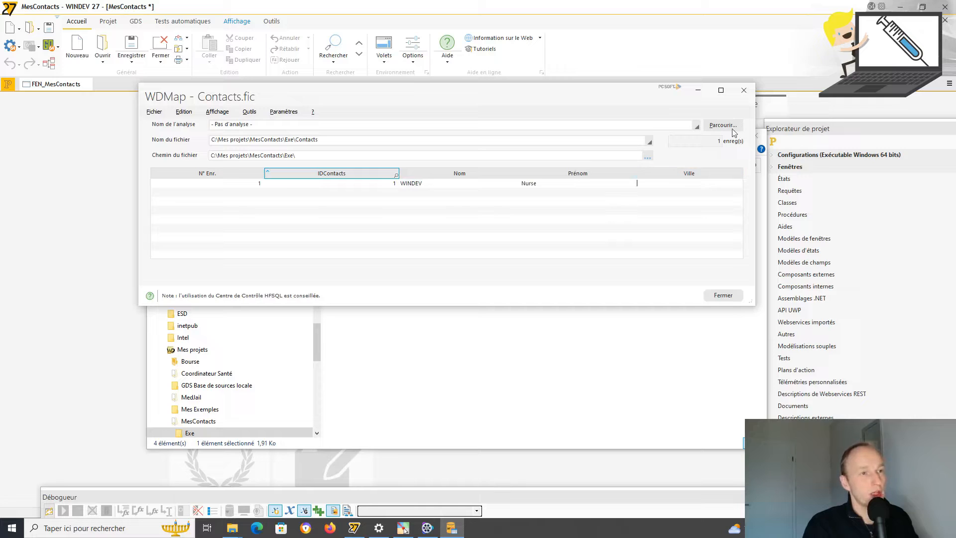
pyautogui.click(744, 90)
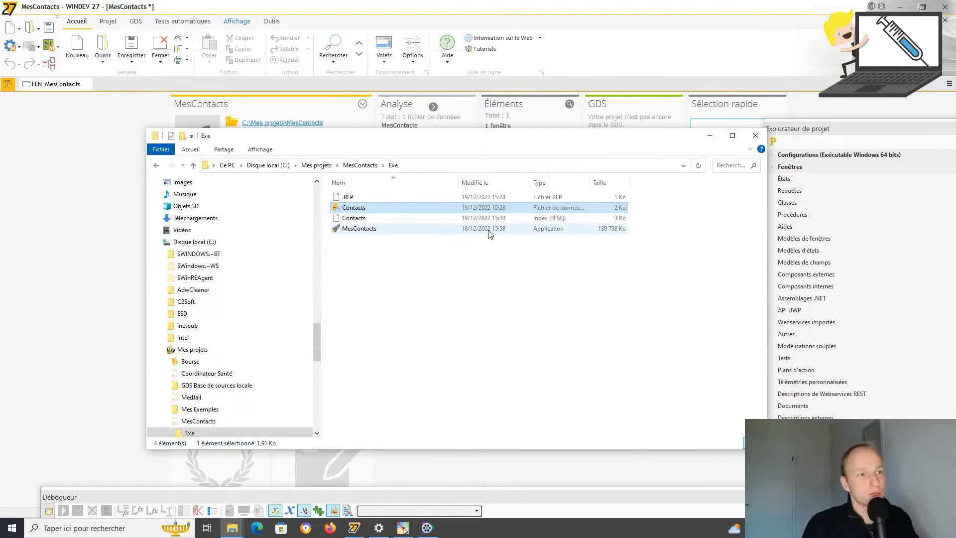
pyautogui.click(755, 136)
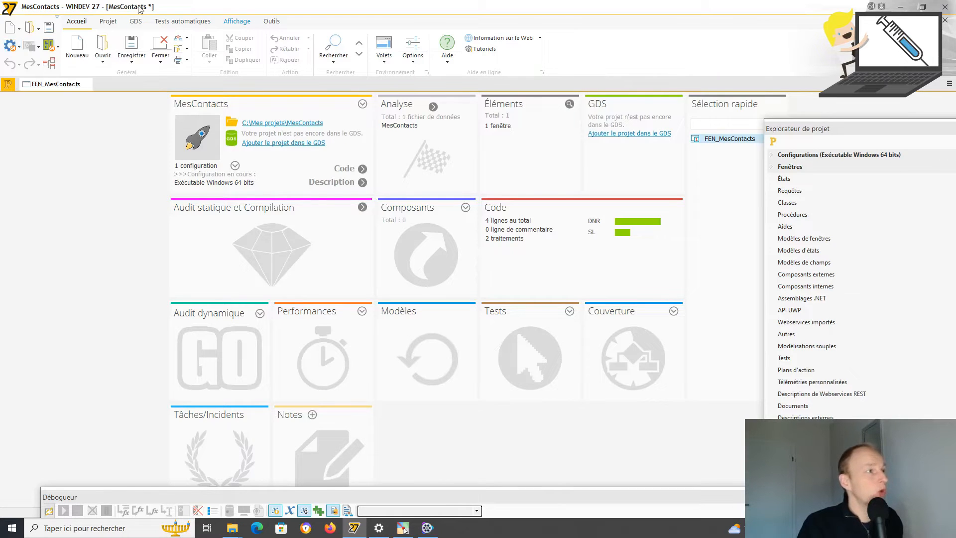
# Reopen the generation directory and examine the MesContacts executable alongside its Contacts data and index files
pyautogui.click(182, 49)
pyautogui.click(201, 77)
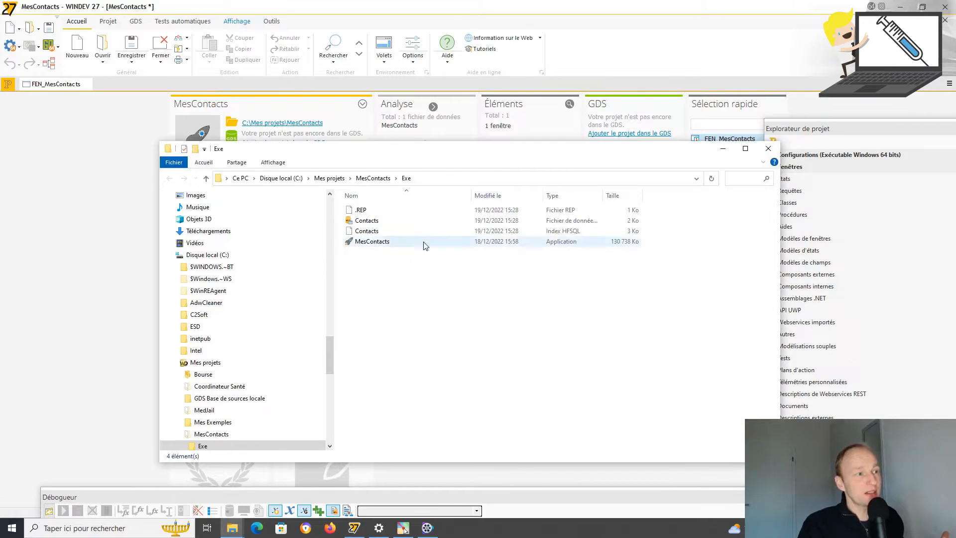
pyautogui.click(419, 243)
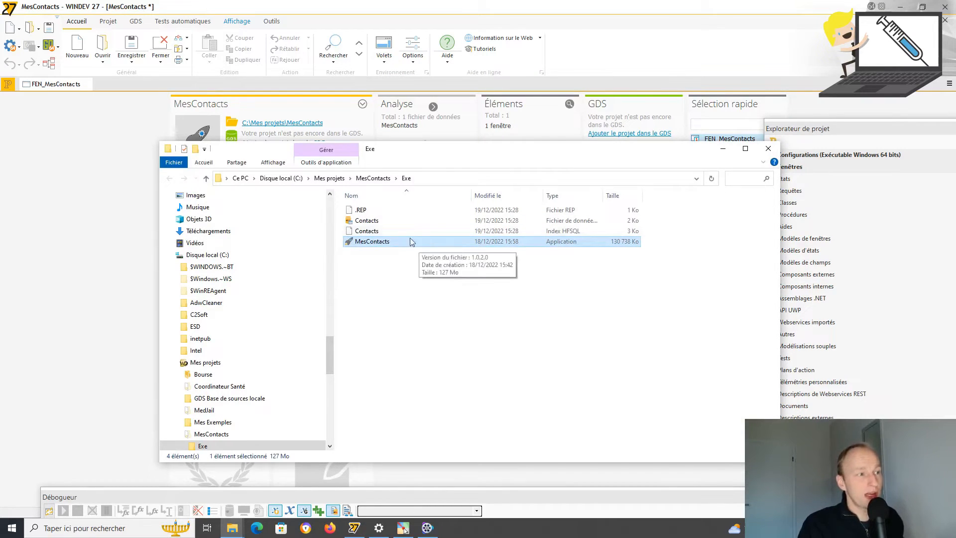
pyautogui.click(389, 222)
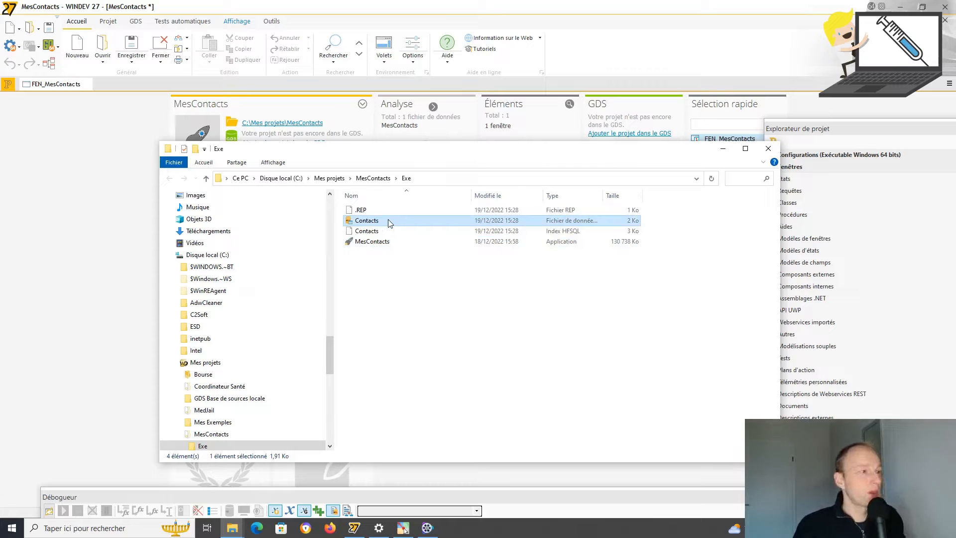
pyautogui.click(498, 297)
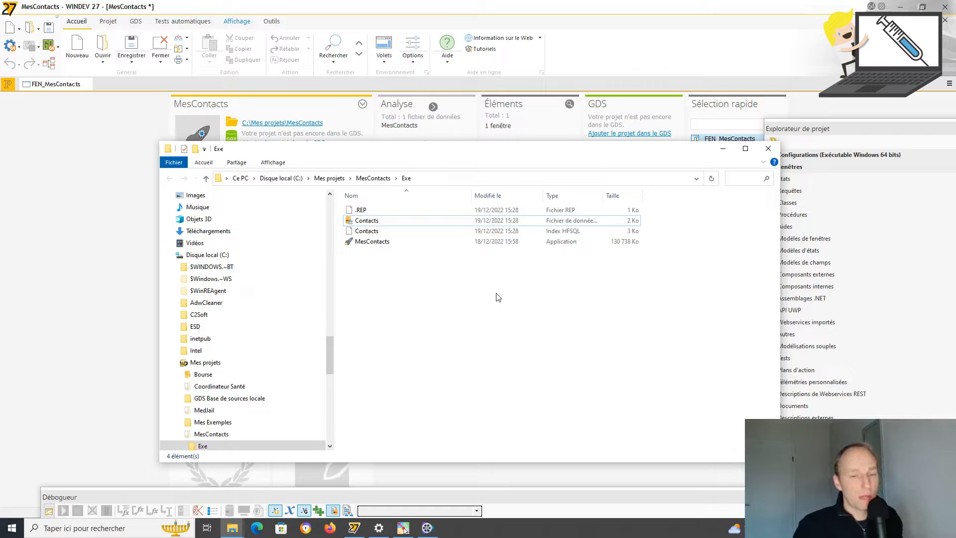
pyautogui.moveTo(369, 276); pyautogui.dragTo(500, 244)
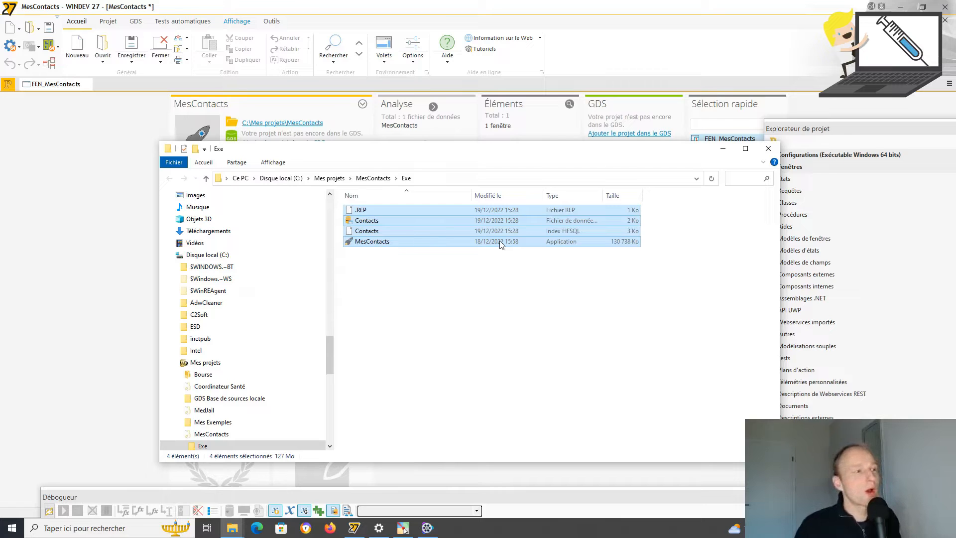
pyautogui.click(464, 266)
pyautogui.click(451, 242)
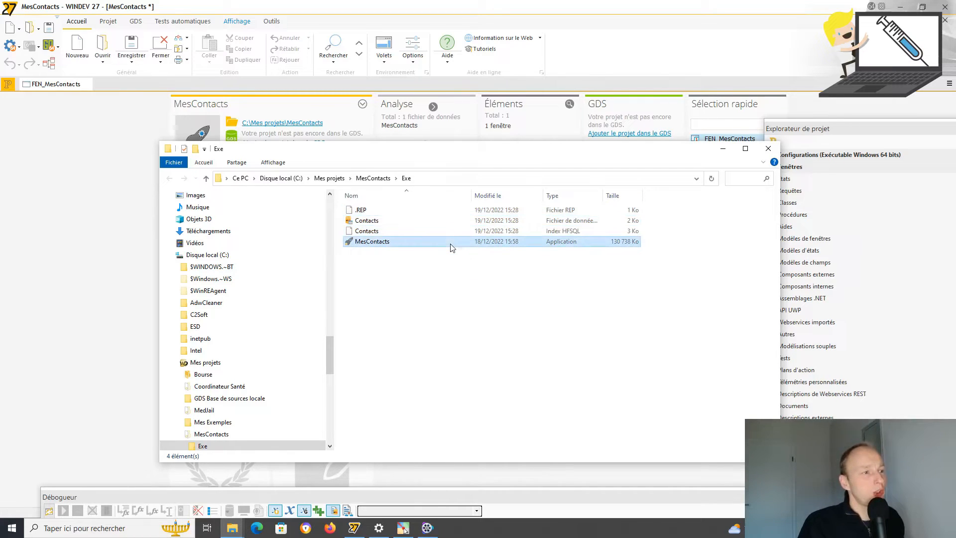
pyautogui.click(468, 220)
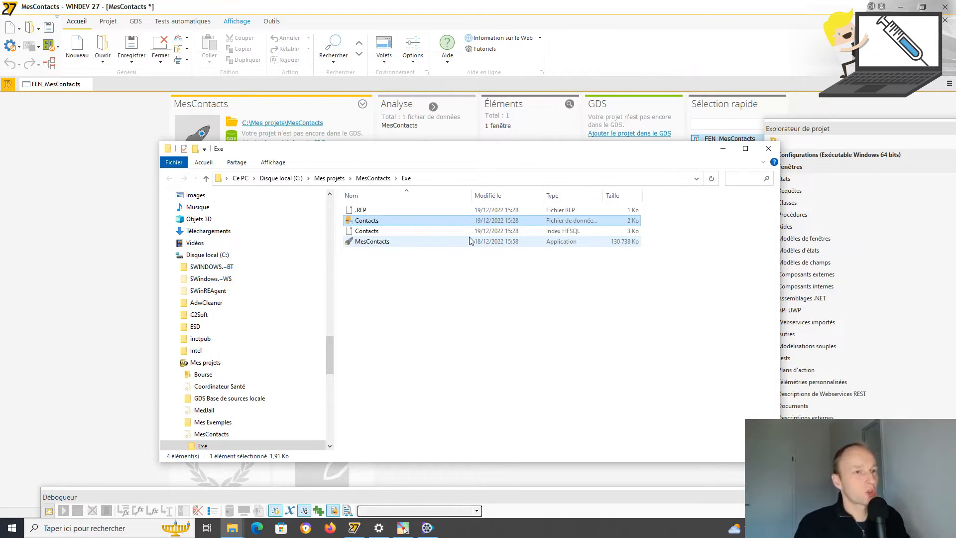
pyautogui.click(769, 148)
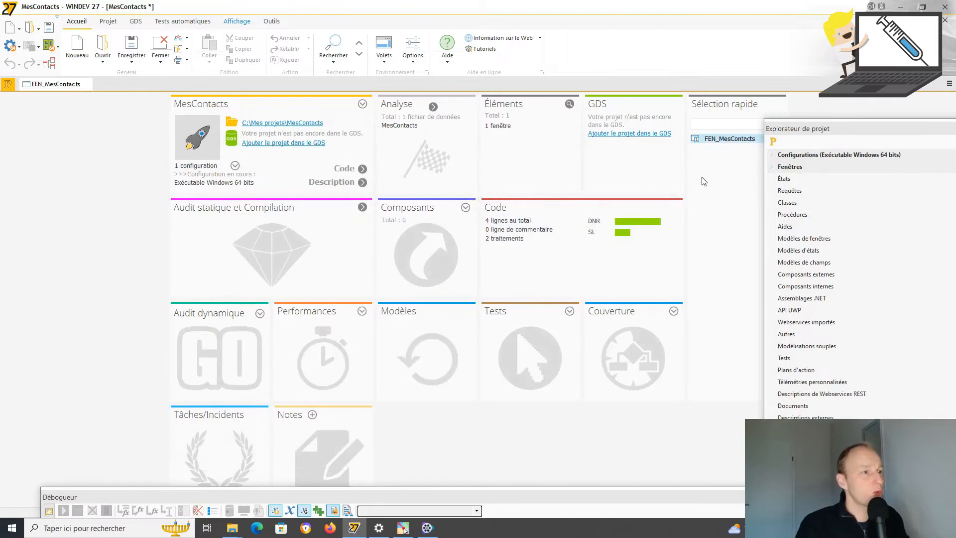
# Start creating the installation procedure for the MesContacts executable
pyautogui.click(20, 49)
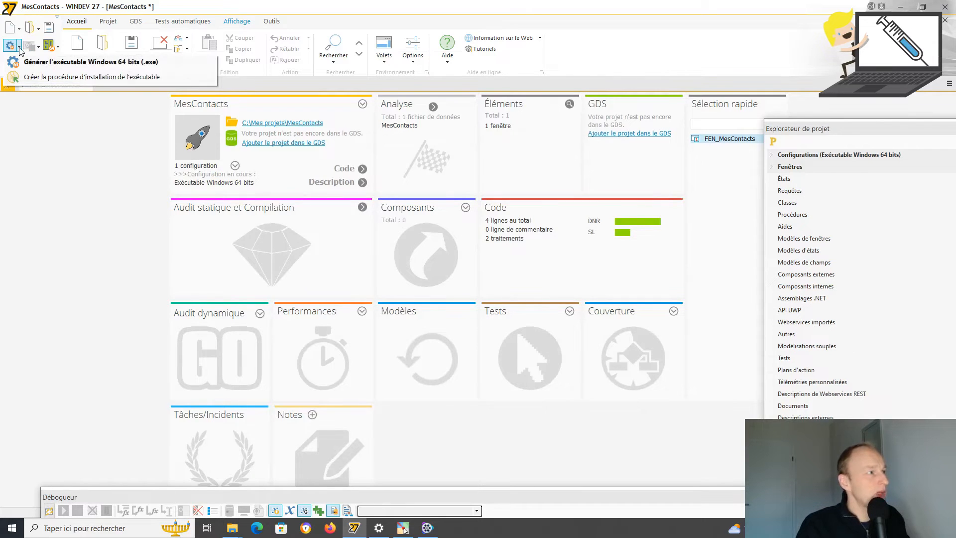
pyautogui.click(39, 78)
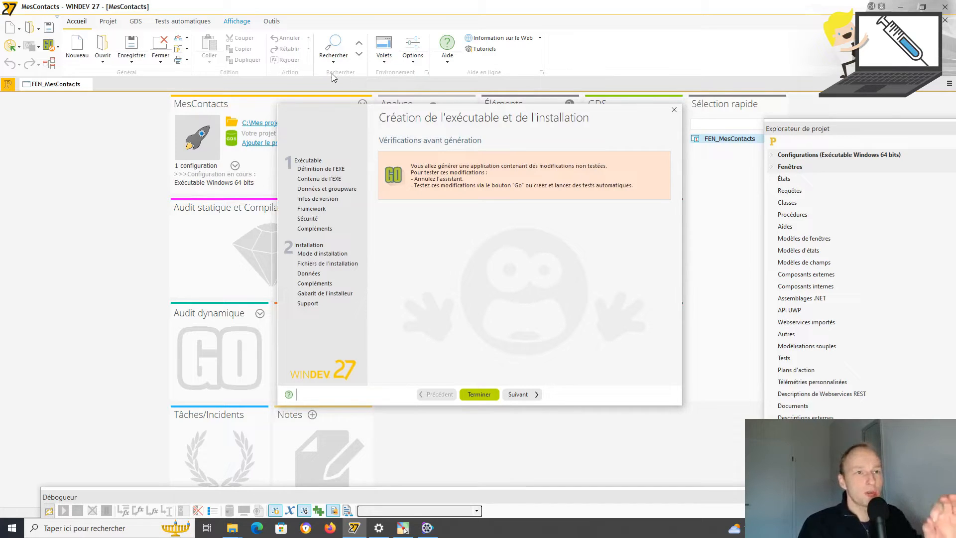
# Outline the wizard's Exécutable stages in red and its Installation stages in green with the screen annotation tool, and close the tool
pyautogui.click(403, 528)
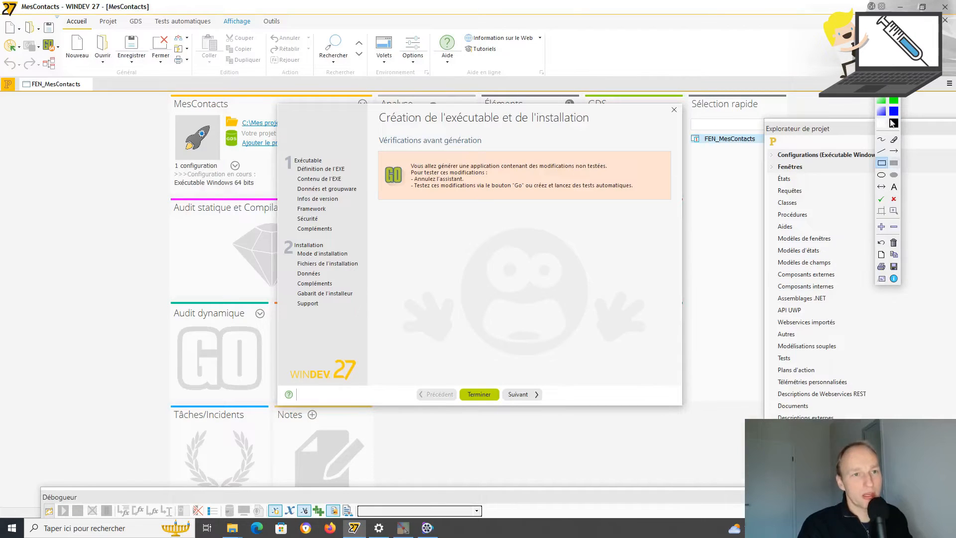
pyautogui.moveTo(281, 146)
pyautogui.mouseDown()
pyautogui.moveTo(335, 168)
pyautogui.moveTo(363, 239)
pyautogui.mouseUp()
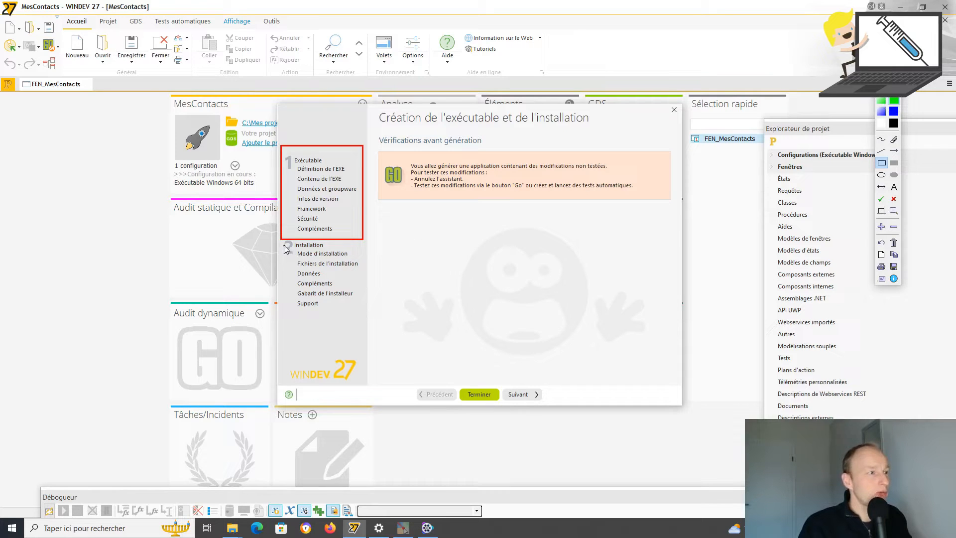
pyautogui.moveTo(280, 238)
pyautogui.mouseDown()
pyautogui.moveTo(317, 239)
pyautogui.moveTo(367, 264)
pyautogui.moveTo(370, 313)
pyautogui.mouseUp()
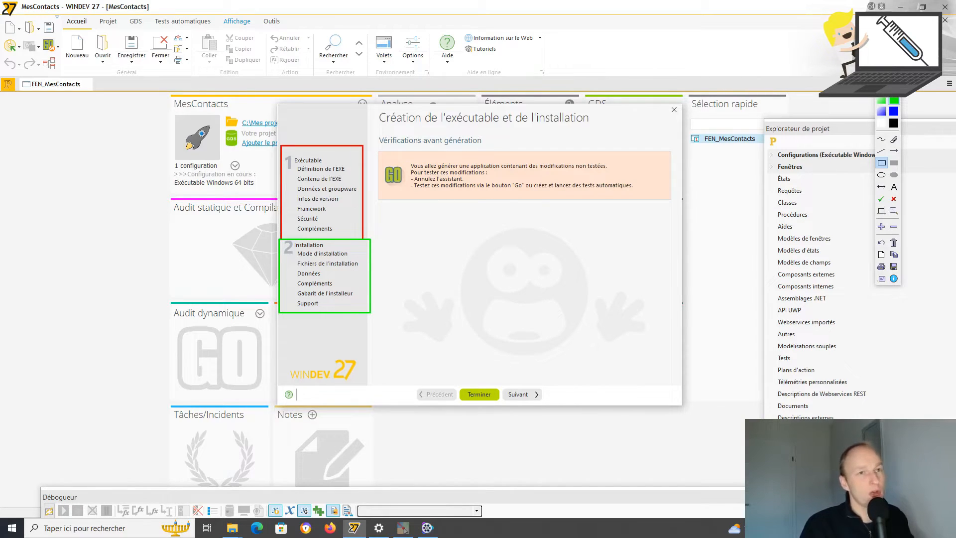
pyautogui.click(887, 45)
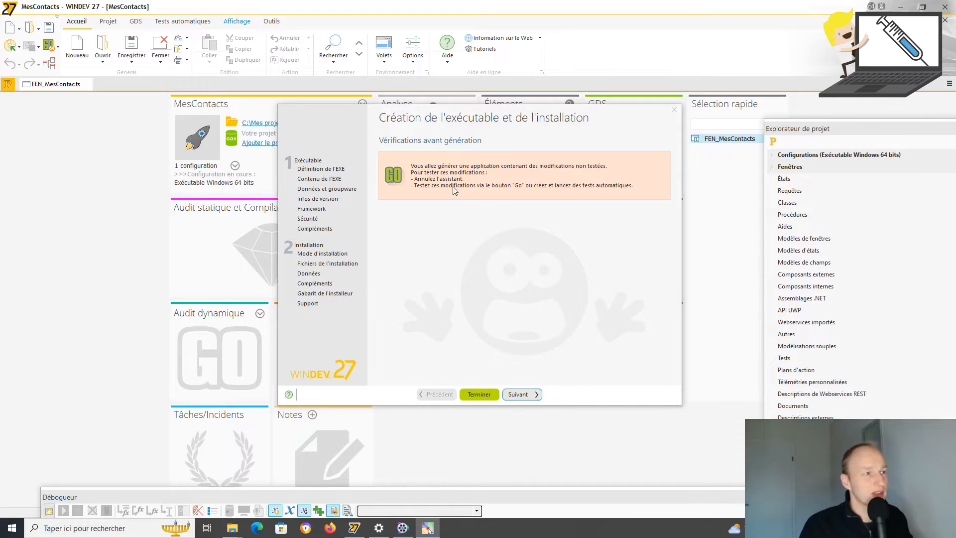
# Replace the executable's icon with the users image WON_Basic-Users from the image catalogue
pyautogui.click(510, 396)
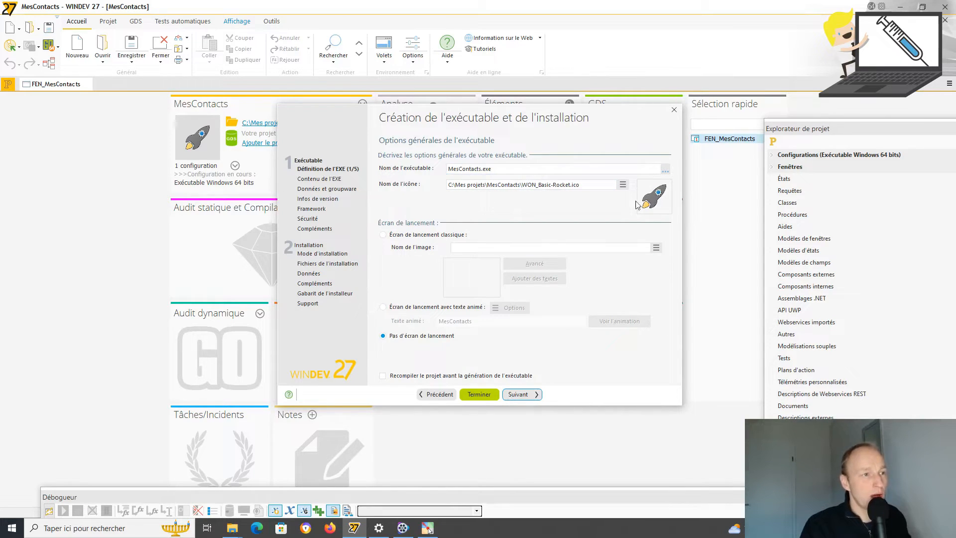
pyautogui.click(623, 187)
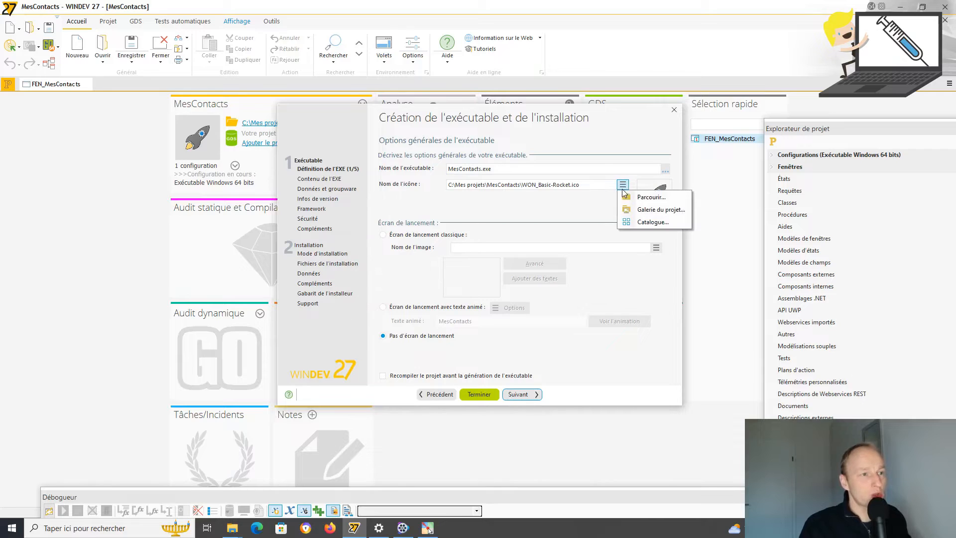
pyautogui.click(654, 223)
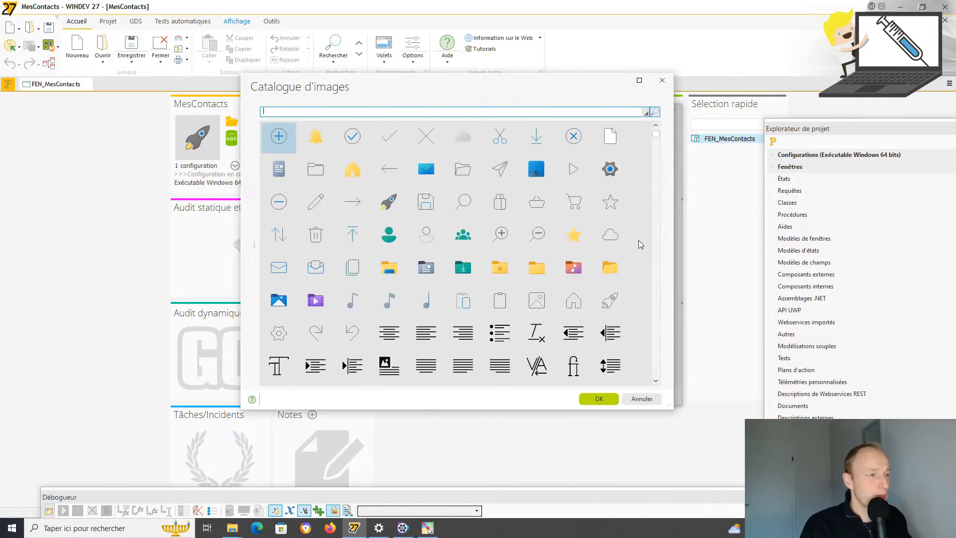
pyautogui.click(463, 237)
pyautogui.click(598, 399)
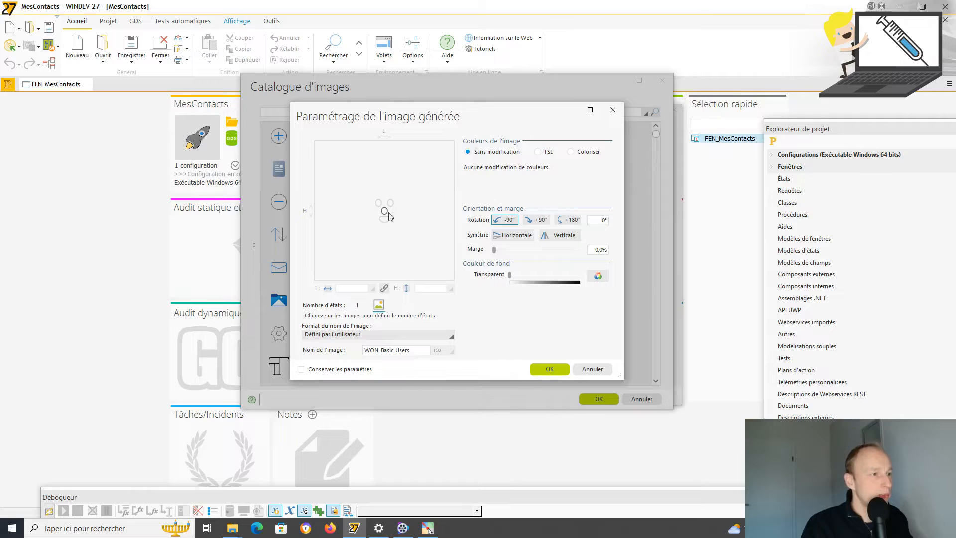
# Colorise the generated icon image in grey #949494 and apply it to the executable
pyautogui.click(572, 152)
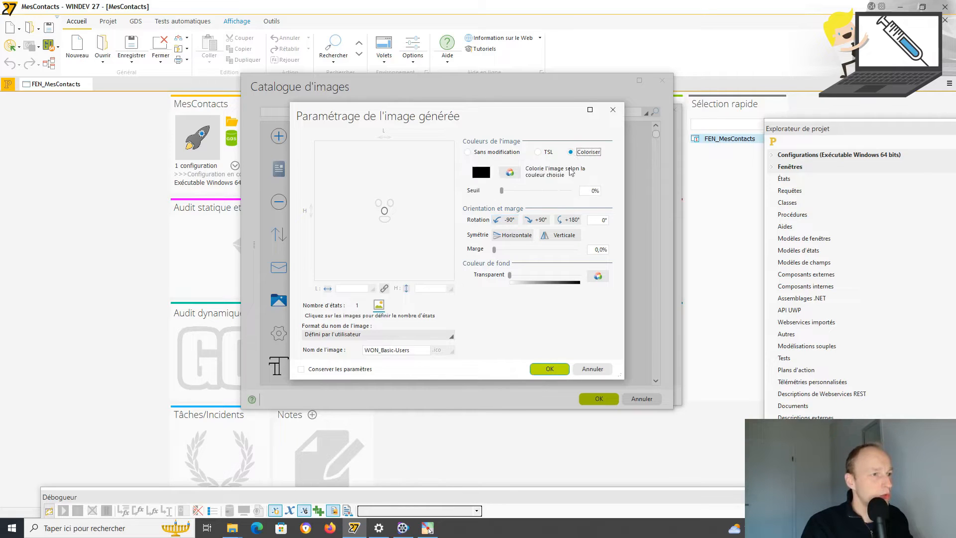
pyautogui.click(510, 172)
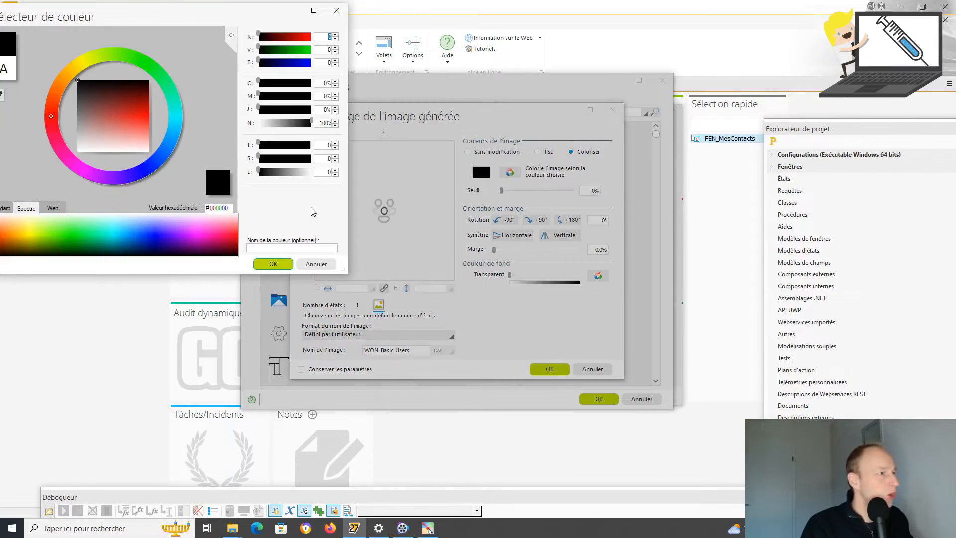
pyautogui.click(210, 226)
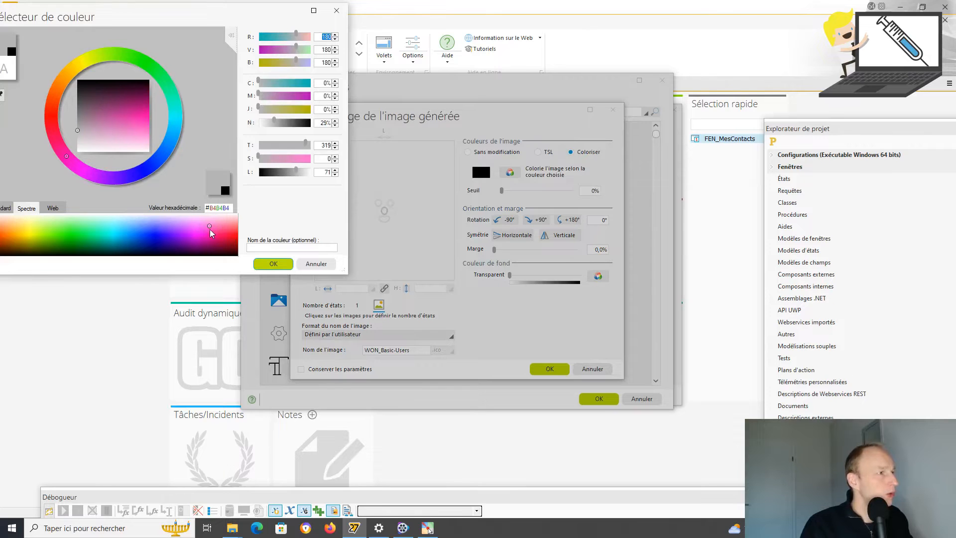
pyautogui.click(201, 232)
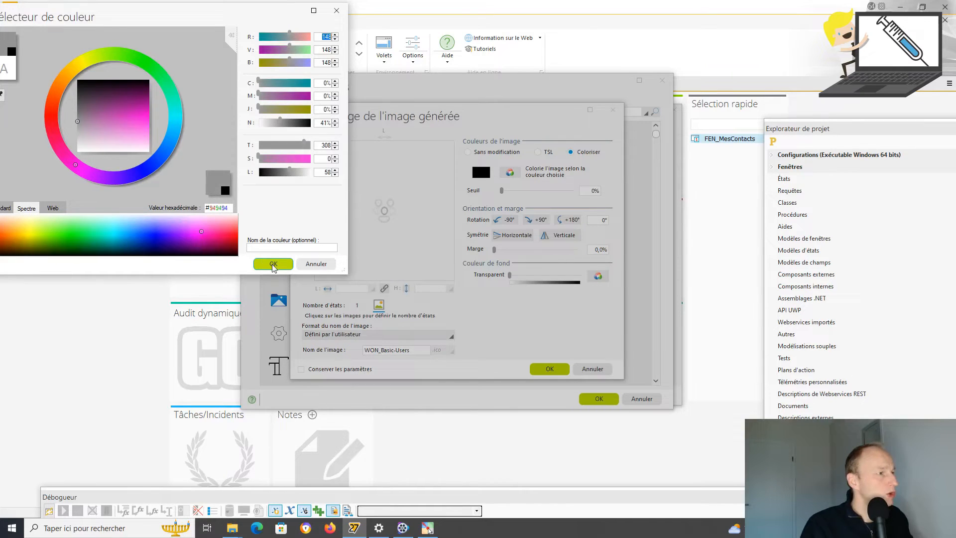
pyautogui.click(273, 265)
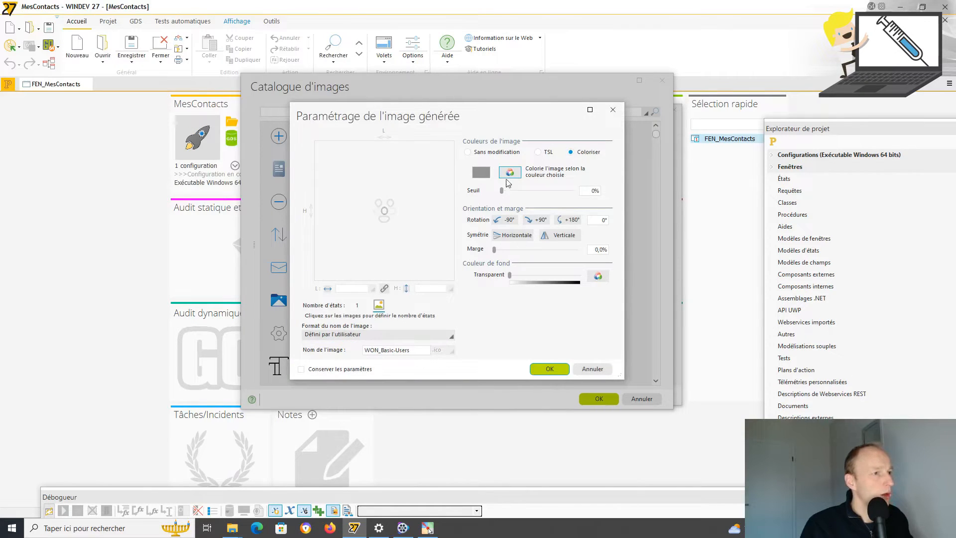
pyautogui.click(552, 369)
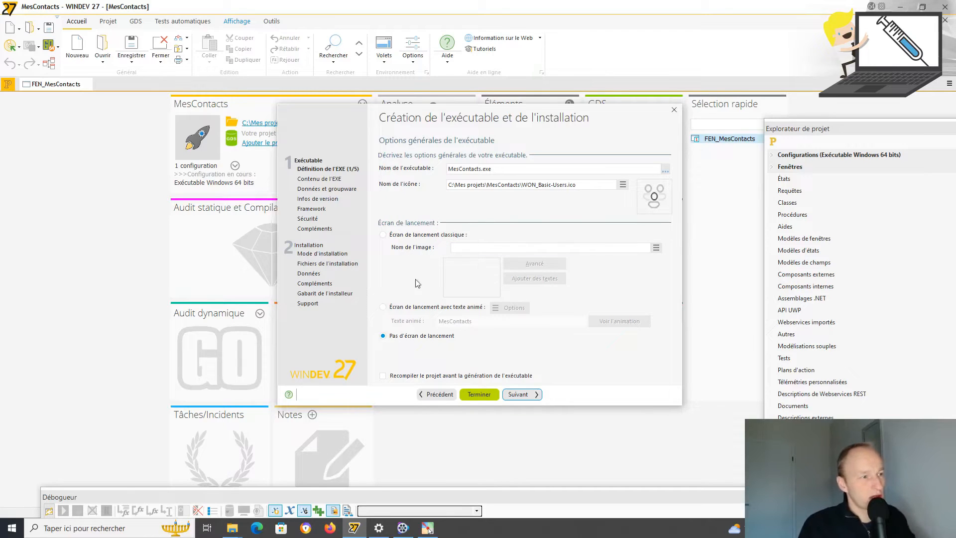
# Keep the executable without a launch screen and set its operating mode to Mono-instance
pyautogui.click(438, 342)
pyautogui.click(522, 395)
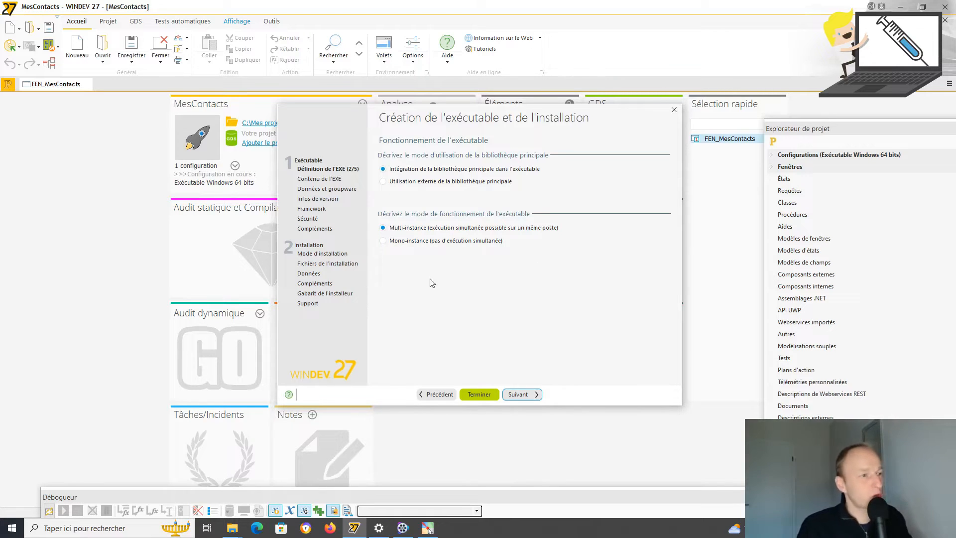
pyautogui.click(384, 241)
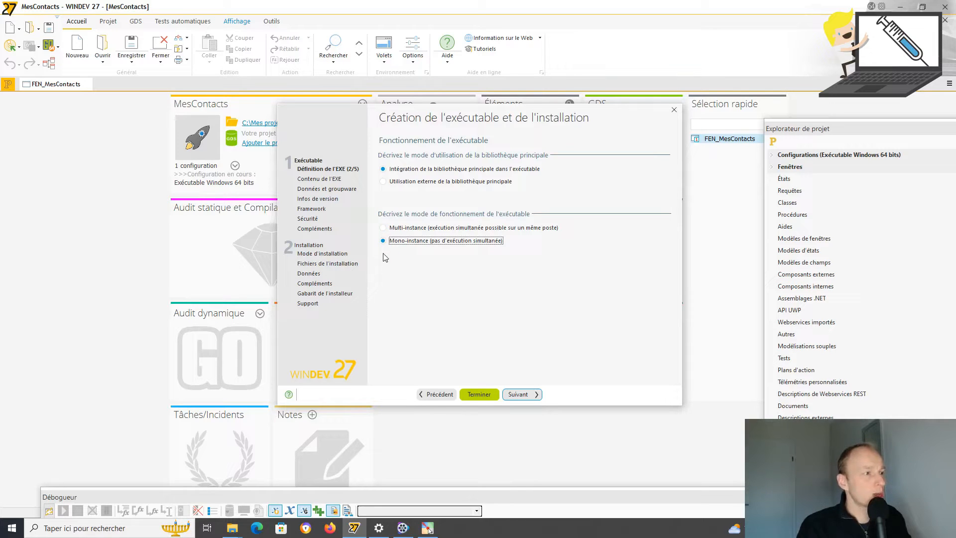
pyautogui.click(527, 394)
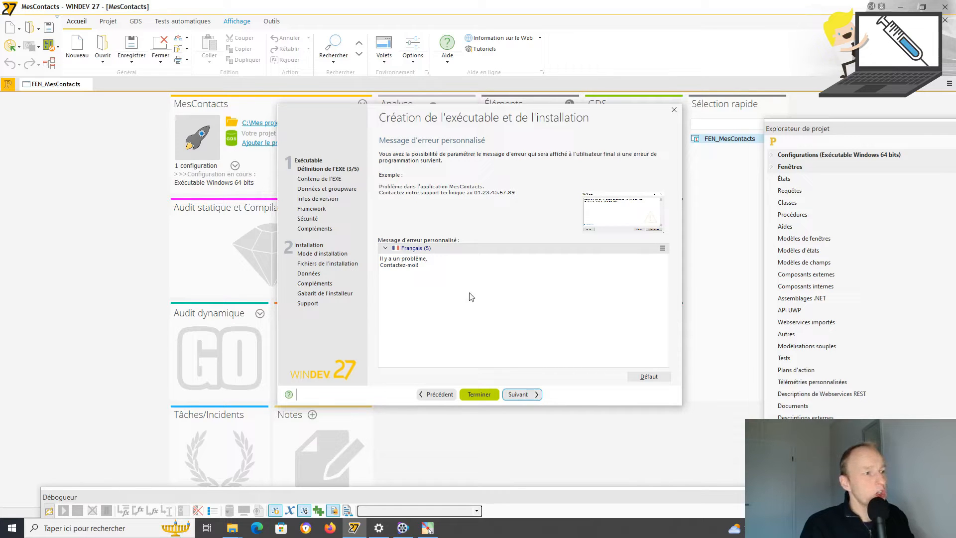
# Replace the custom French error message with the default text and validate that stage
pyautogui.click(428, 268)
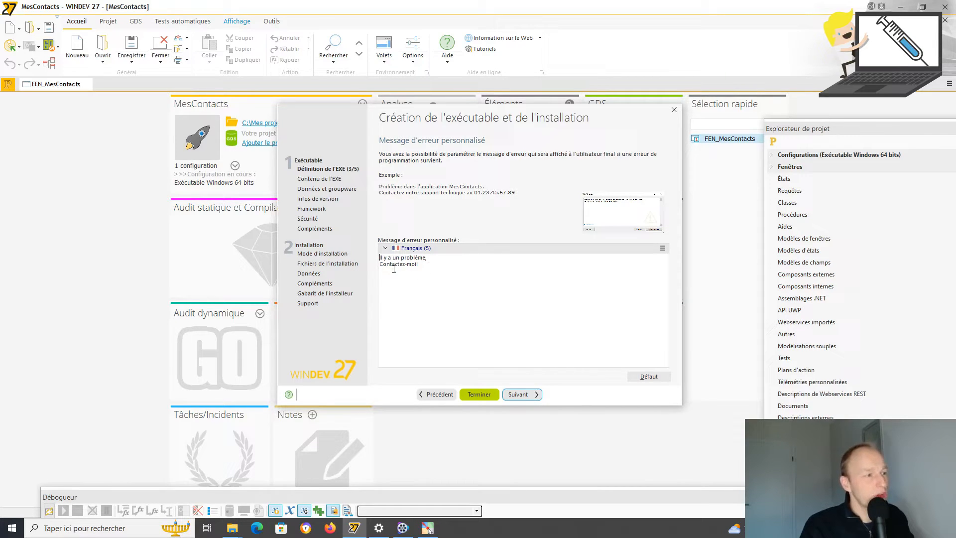
pyautogui.moveTo(391, 265); pyautogui.dragTo(363, 247)
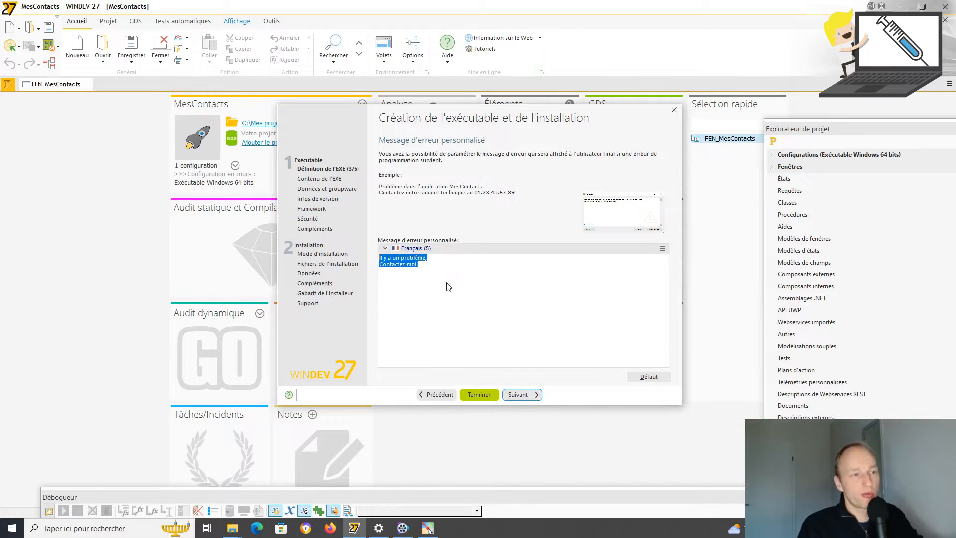
pyautogui.click(643, 376)
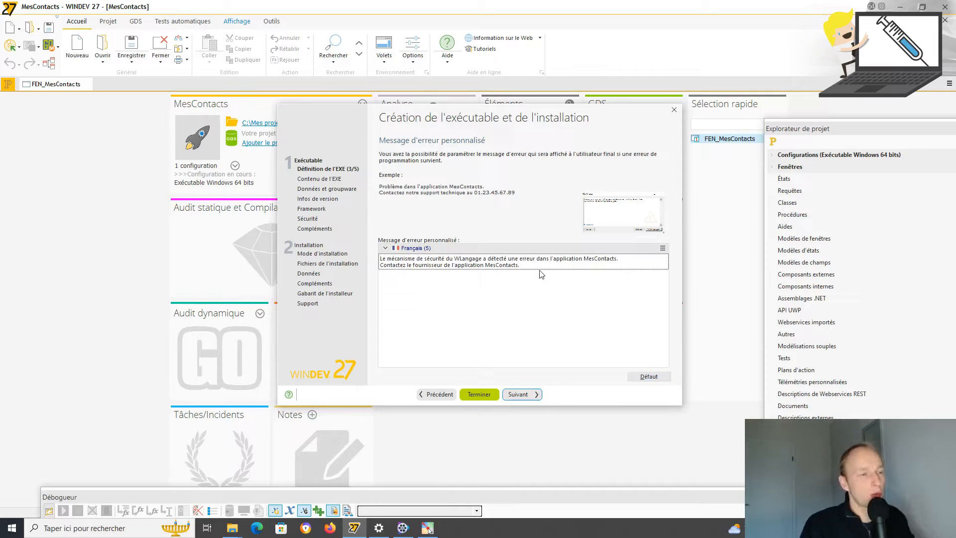
pyautogui.click(529, 397)
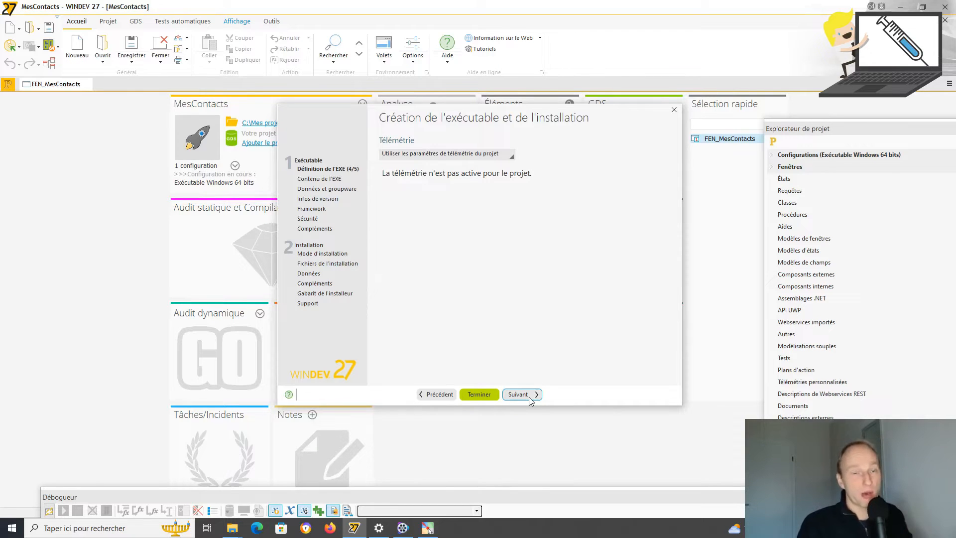
# Accept the project telemetry, no-patch, French language and MesContacts.wdl library settings, reaching the HFSQL Classic data directory stage
pyautogui.click(529, 397)
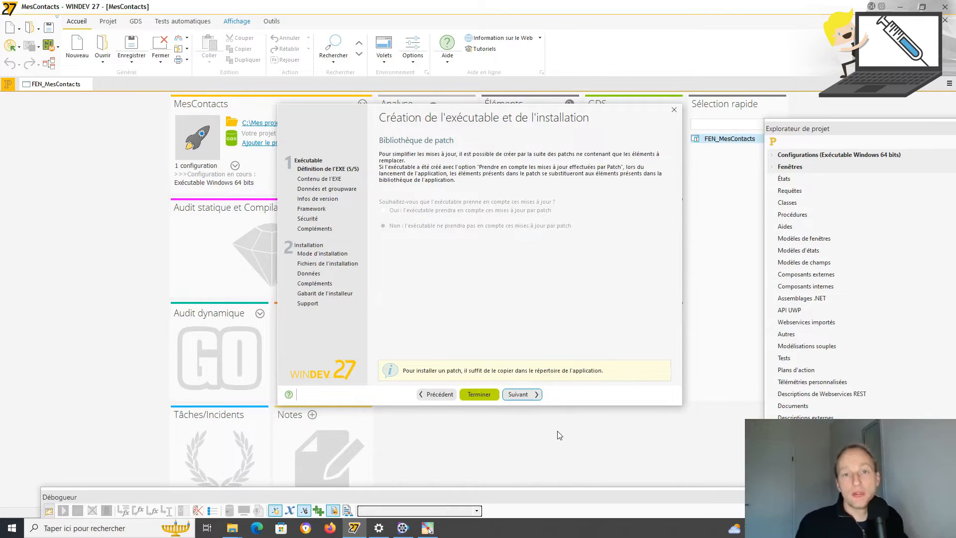
pyautogui.click(527, 396)
pyautogui.click(527, 397)
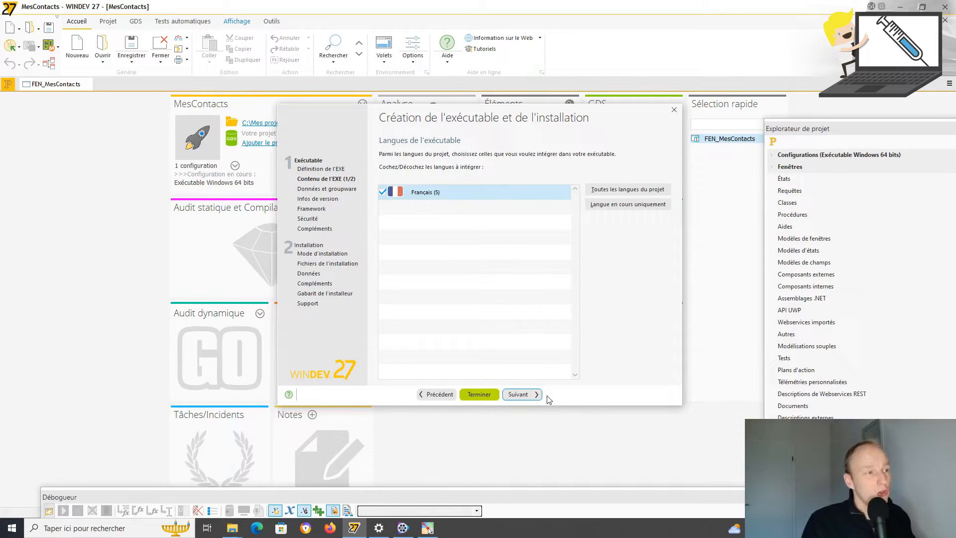
pyautogui.click(523, 397)
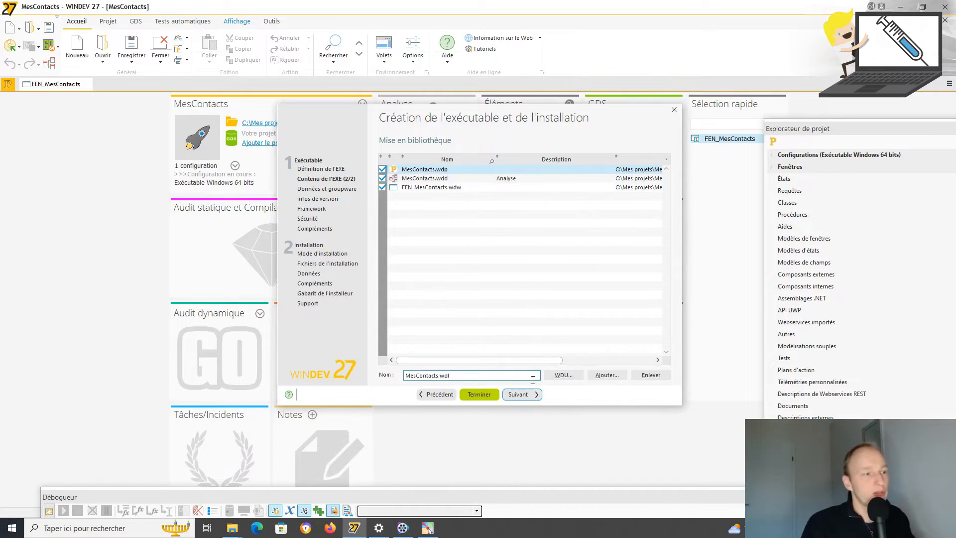
pyautogui.click(531, 395)
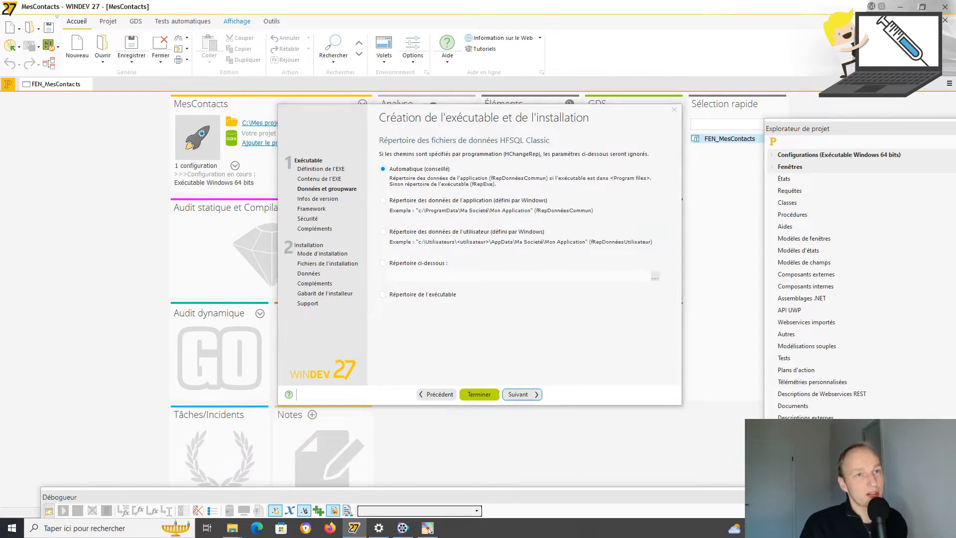
# Outline the "Répertoire ci-dessous" data directory option in green with the screen annotation tool, and close the tool
pyautogui.click(888, 60)
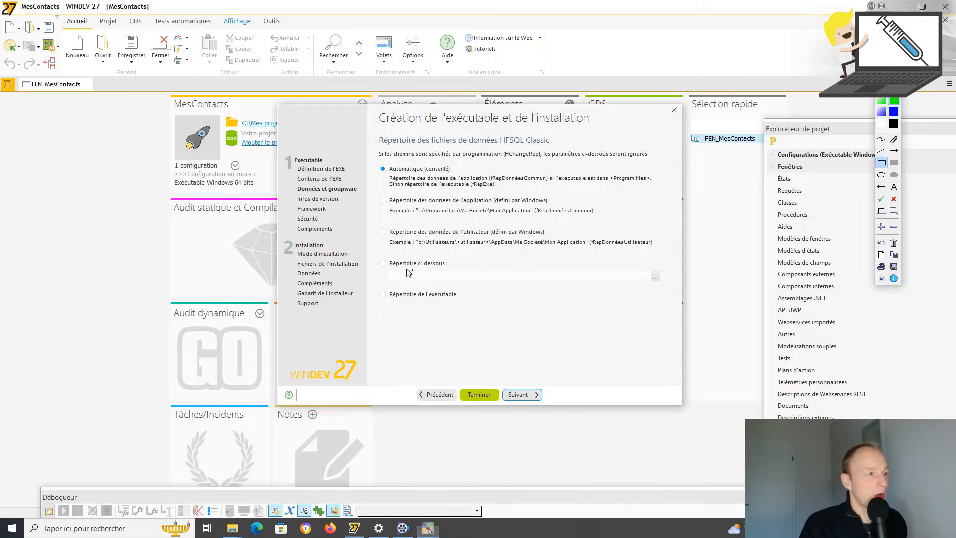
pyautogui.moveTo(375, 253); pyautogui.dragTo(678, 290)
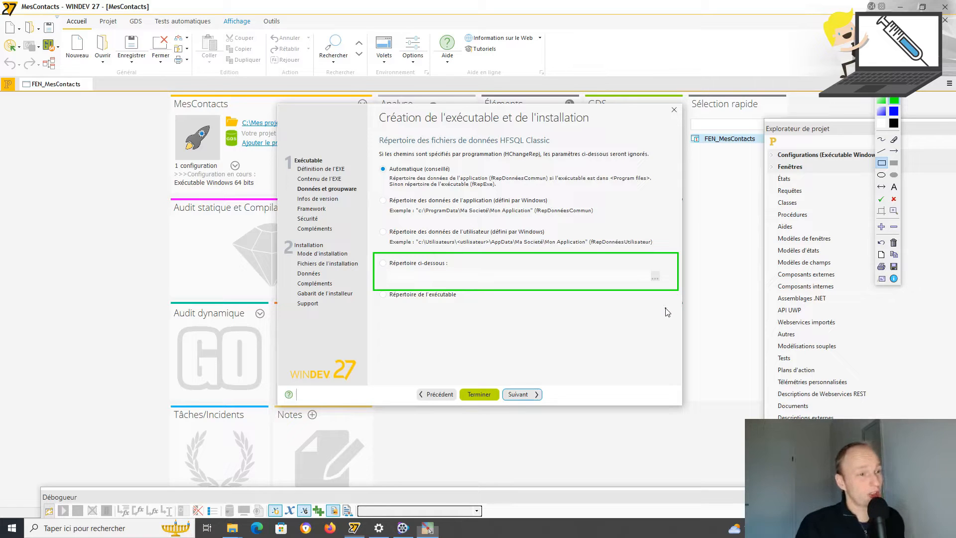
pyautogui.press('Escape')
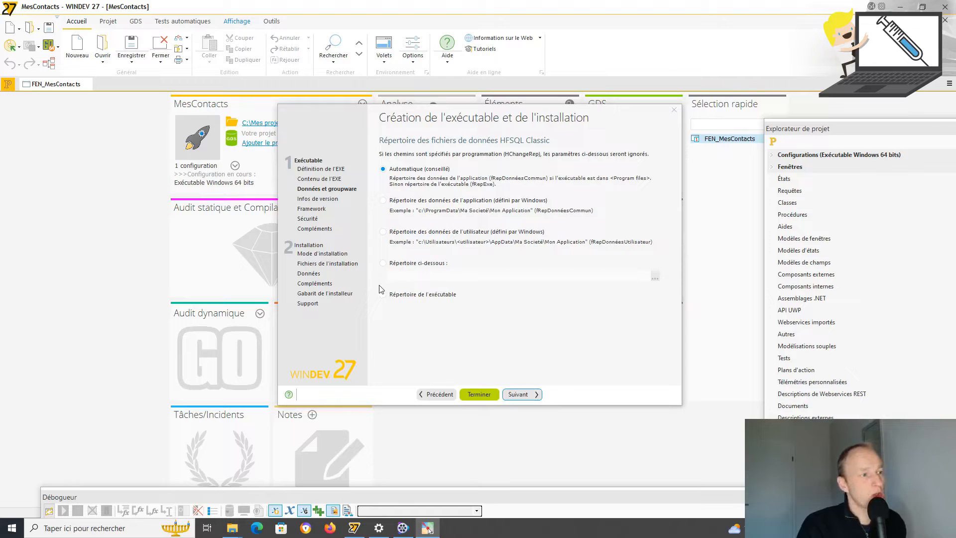
# Keep the automatic HFSQL data directory and leave the executable unsigned with its general information blank
pyautogui.click(538, 395)
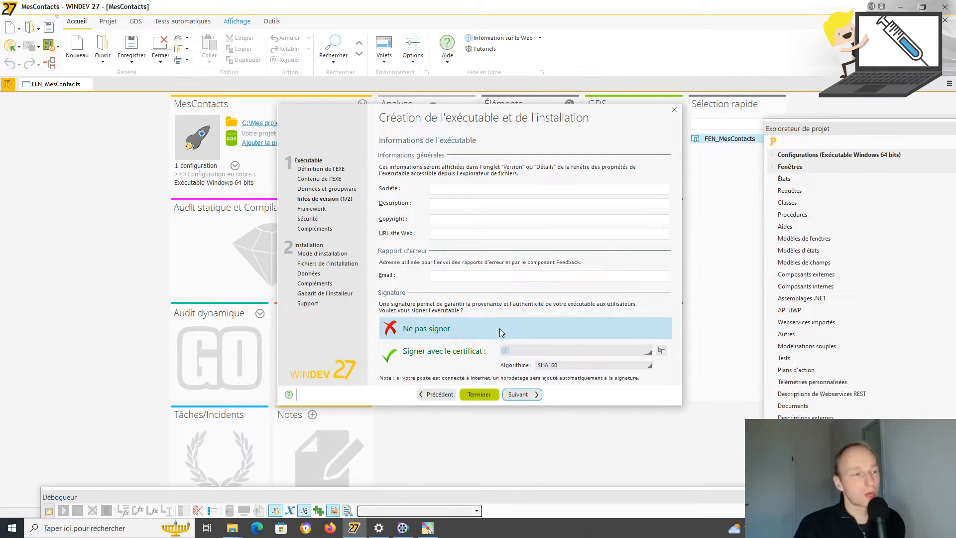
pyautogui.click(528, 394)
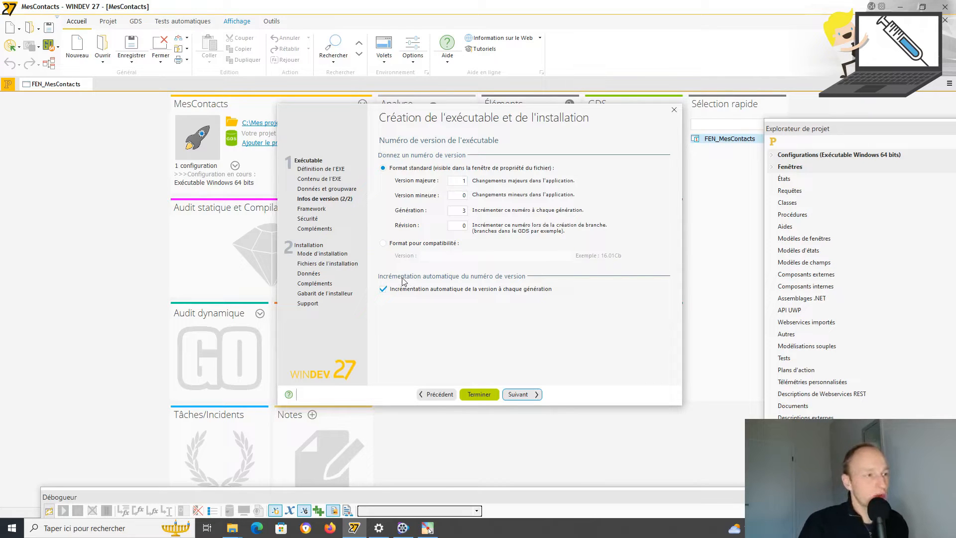
# Give the executable version 202301 in the compatibility format and toggle the automatic version increment at each generation
pyautogui.click(382, 243)
pyautogui.click(439, 256)
pyautogui.write('2022')
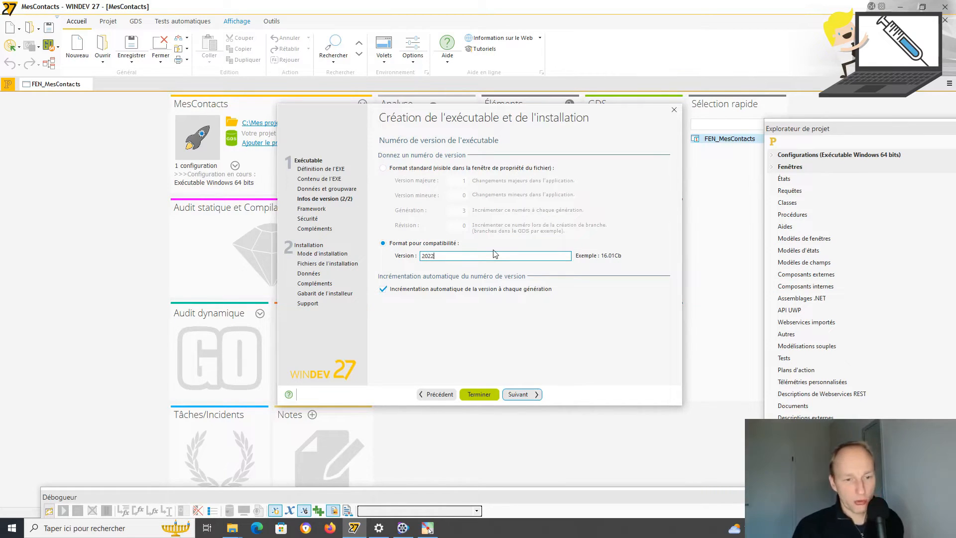
pyautogui.press('BackSpace')
pyautogui.write('301')
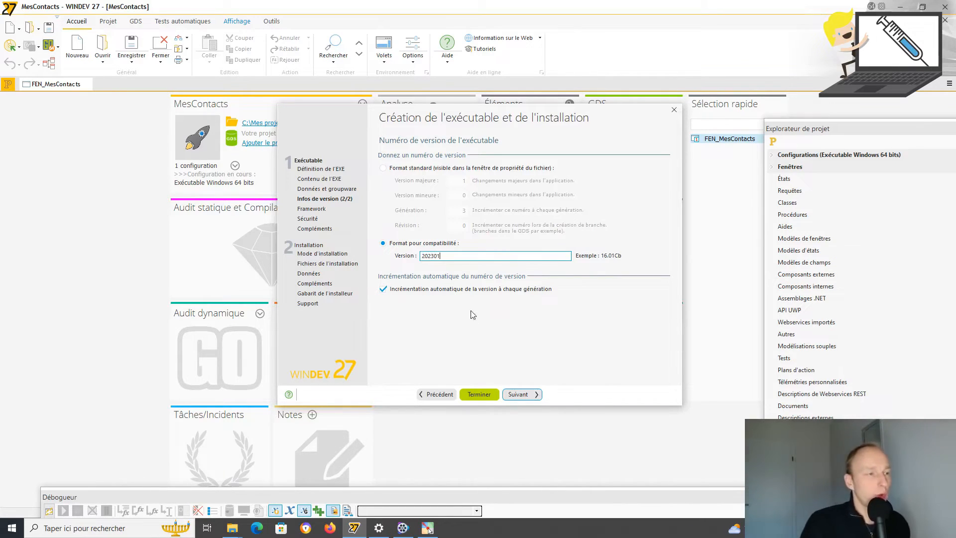
pyautogui.click(382, 289)
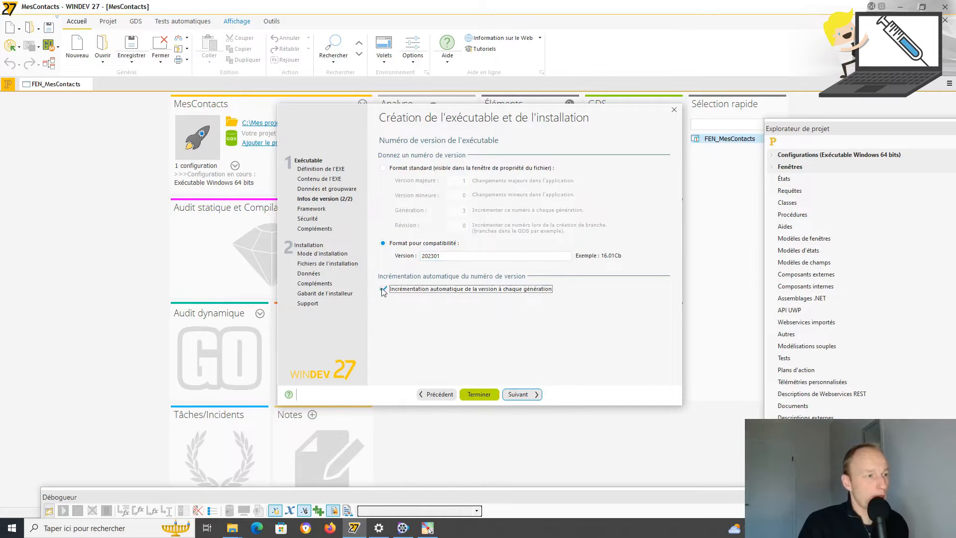
pyautogui.click(526, 396)
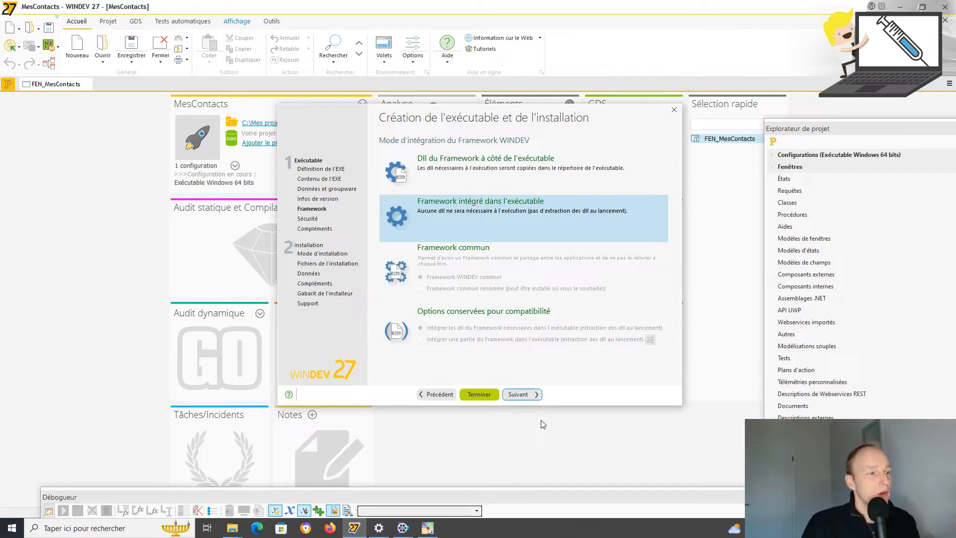
# Keep the Framework integrated in the executable and include a UAC manifest that requires no particular privilege
pyautogui.click(524, 396)
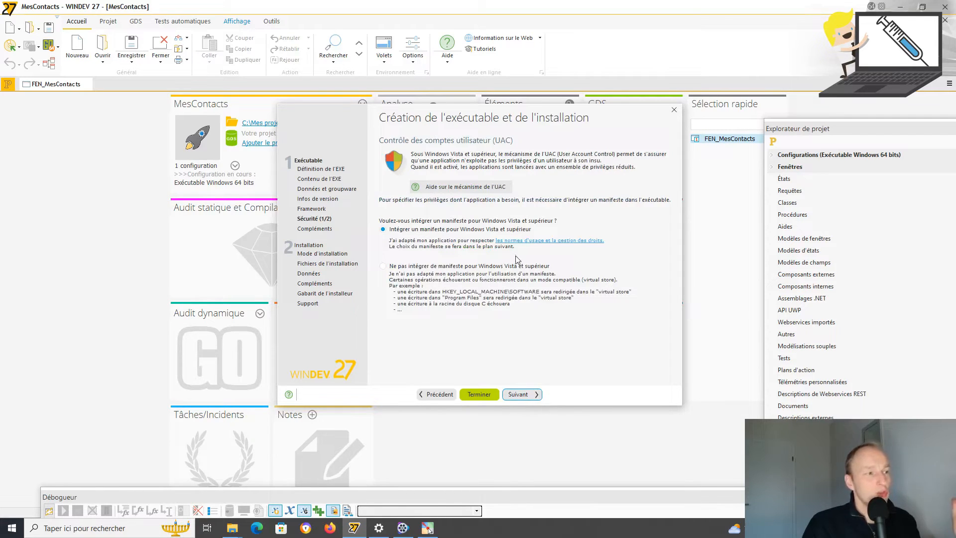
pyautogui.click(533, 395)
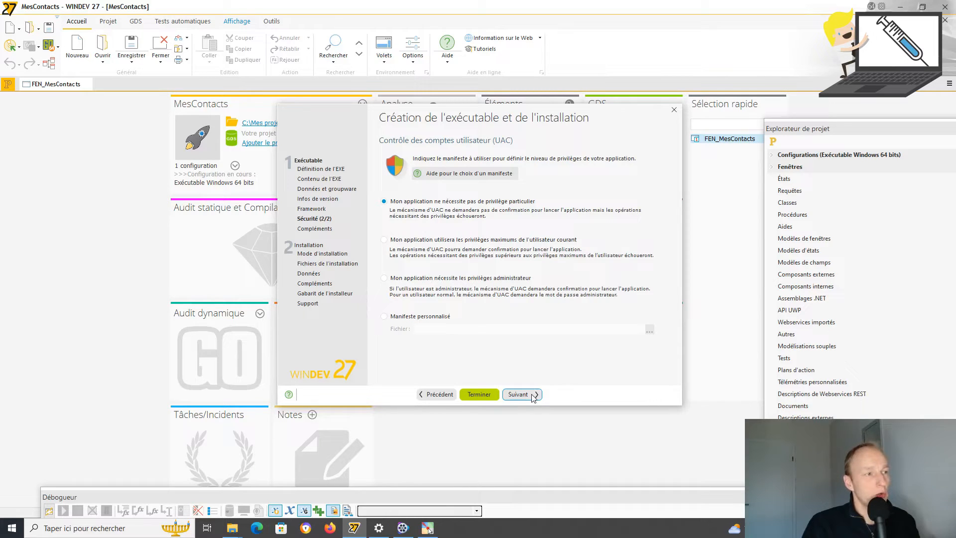
pyautogui.click(522, 394)
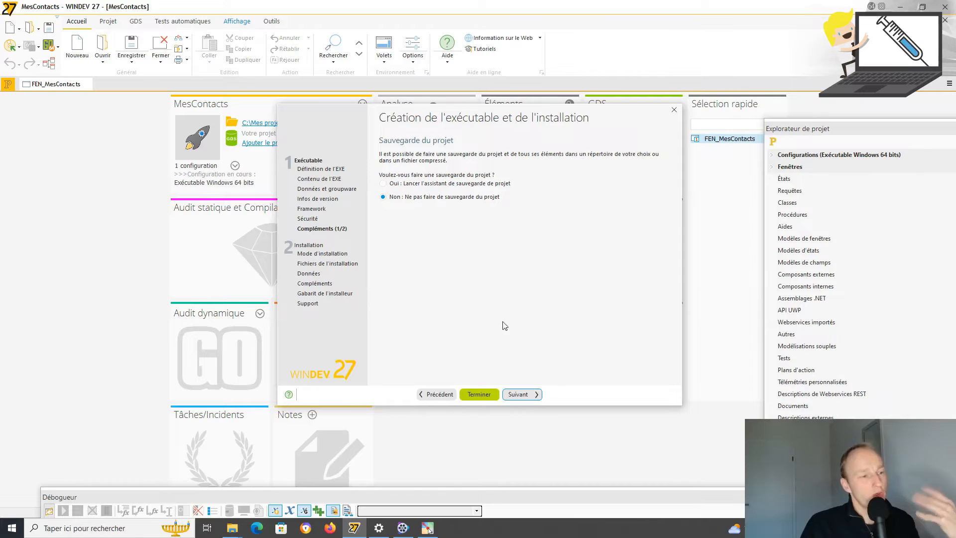
# Skip the project backup and the new-features documentation, and proceed to the installation mode stage
pyautogui.click(510, 398)
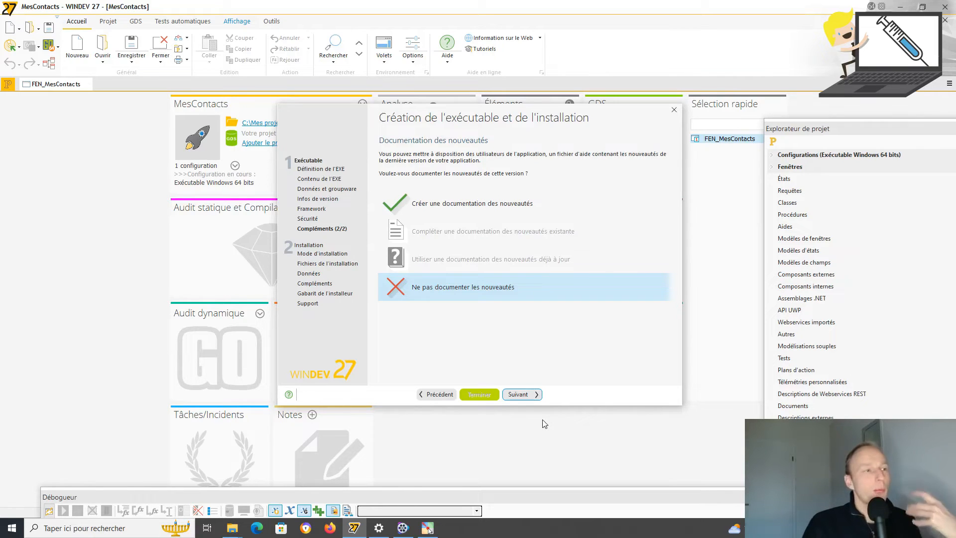
pyautogui.click(534, 394)
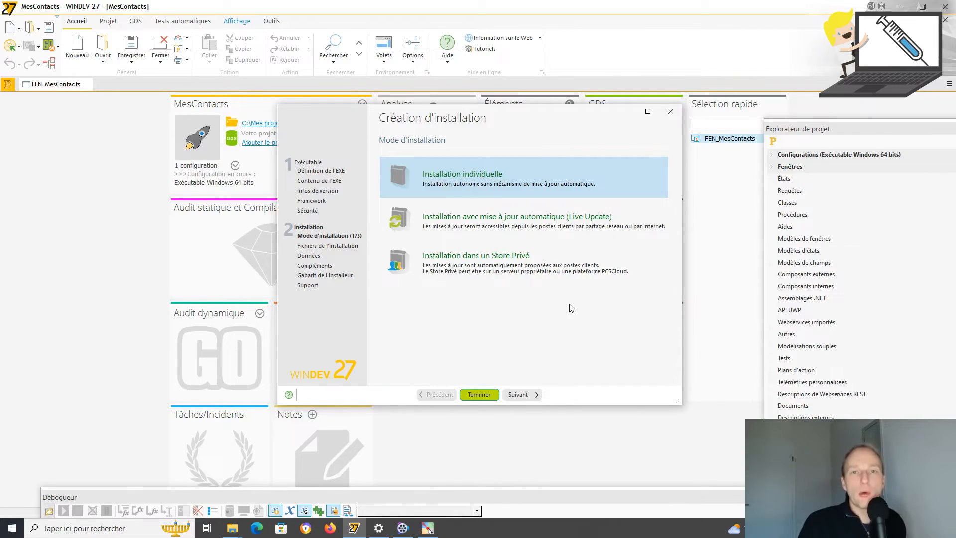
# Configure a standard individual installation in the default MesContacts directory, with administrator rights required and the WINDEV framework integrated
pyautogui.click(529, 397)
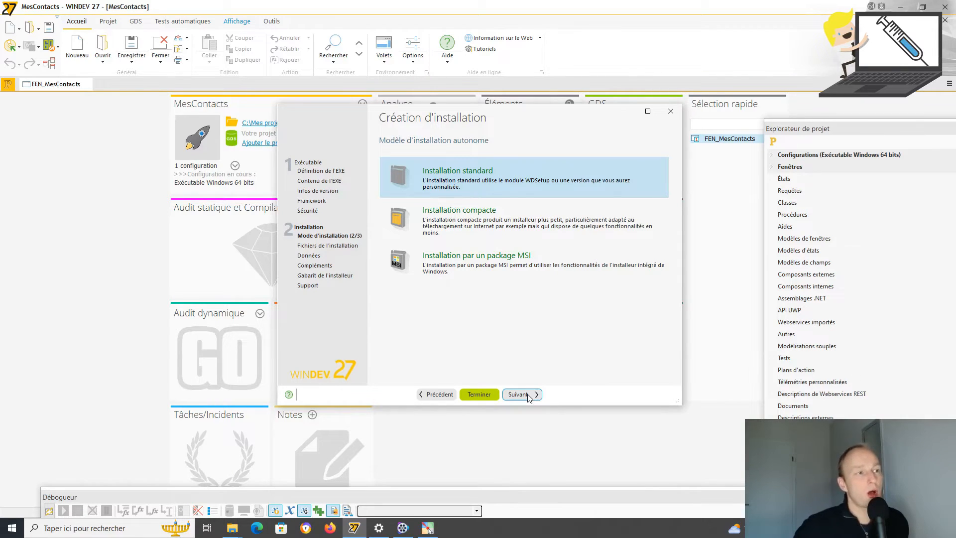
pyautogui.click(528, 394)
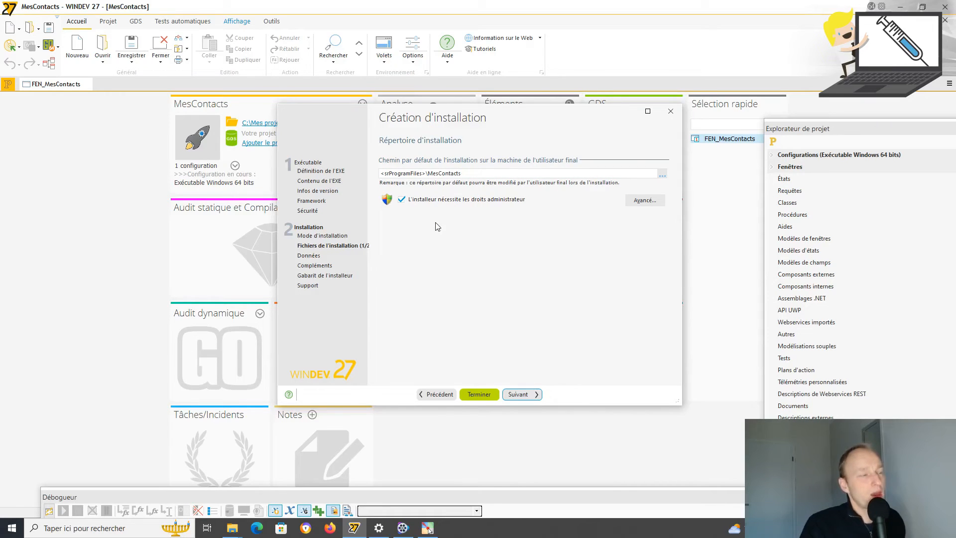
pyautogui.click(528, 399)
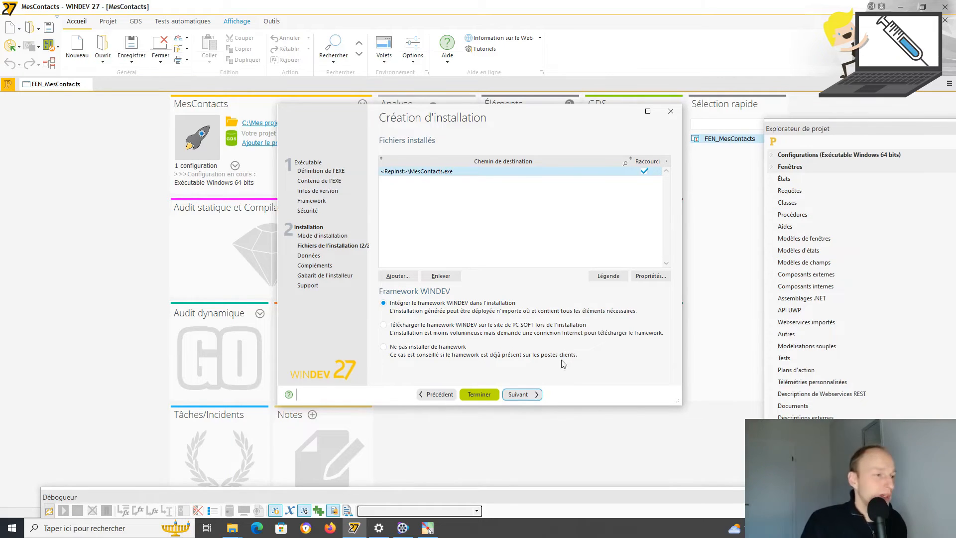
pyautogui.click(531, 395)
pyautogui.click(628, 277)
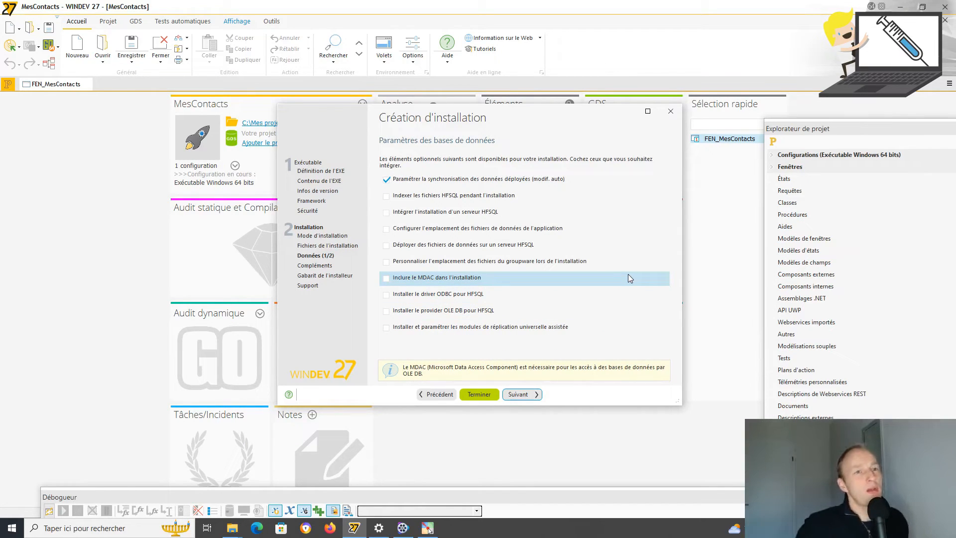
# Temporarily outline in green the options for deploying data files on an HFSQL server and customising the groupware file location
pyautogui.click(428, 528)
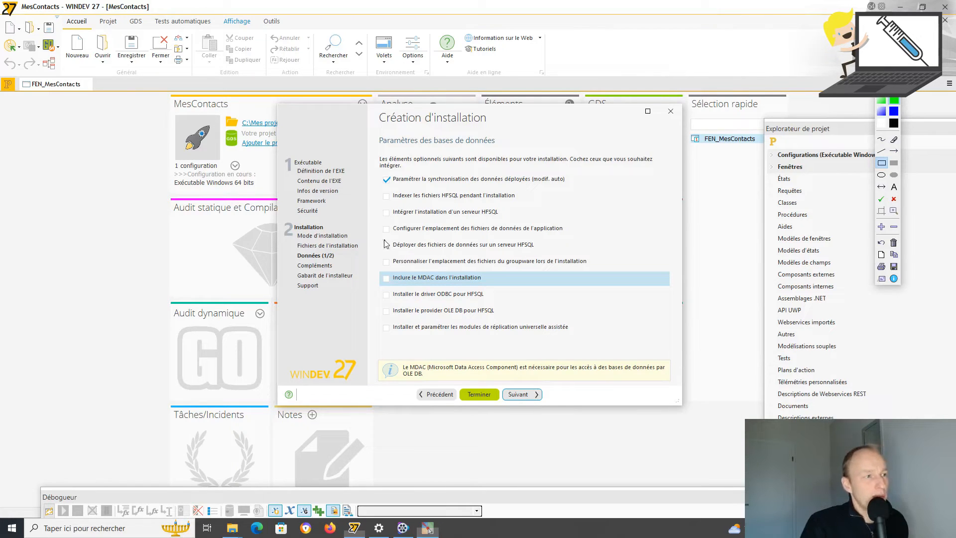
pyautogui.moveTo(381, 239)
pyautogui.mouseDown()
pyautogui.moveTo(498, 244)
pyautogui.moveTo(547, 257)
pyautogui.mouseUp()
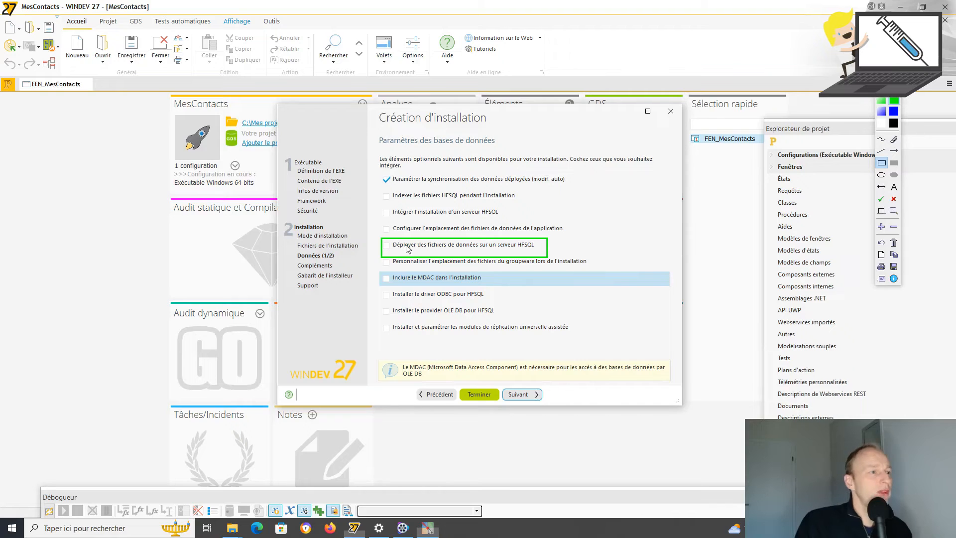
pyautogui.moveTo(372, 254)
pyautogui.mouseDown()
pyautogui.moveTo(405, 268)
pyautogui.moveTo(618, 271)
pyautogui.moveTo(608, 270)
pyautogui.mouseUp()
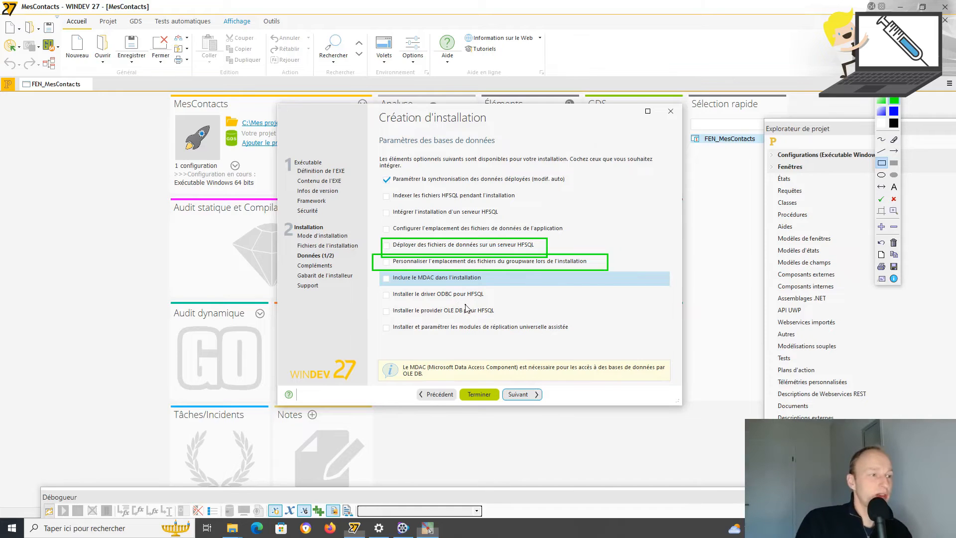
pyautogui.click(888, 70)
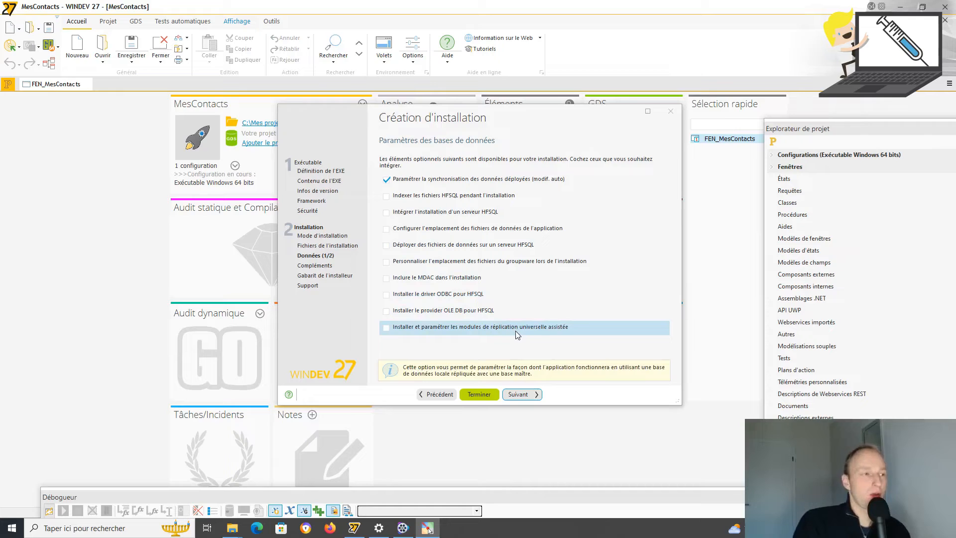
# Keep only the deployed-data synchronisation option and temporarily outline the MesContacts.exe row in the automatic modification list
pyautogui.click(521, 396)
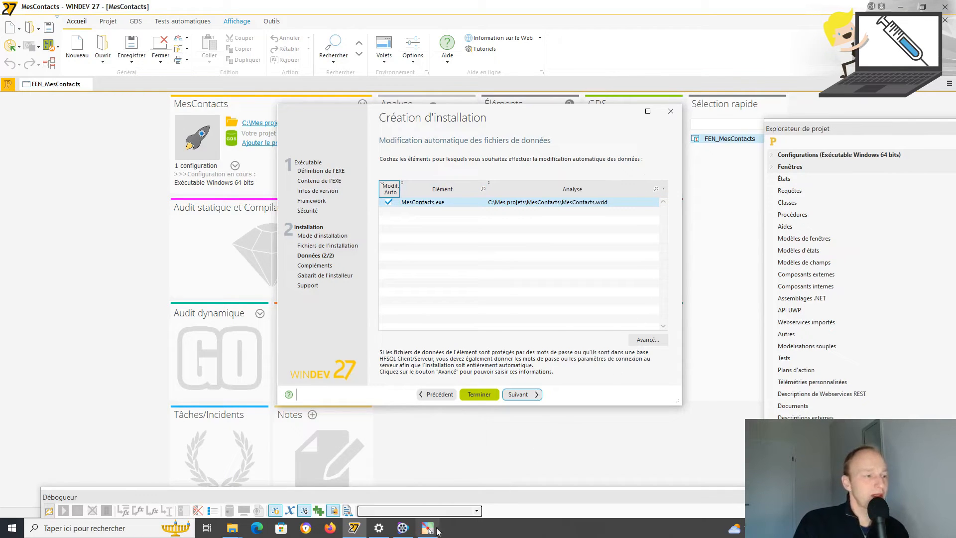
pyautogui.click(888, 52)
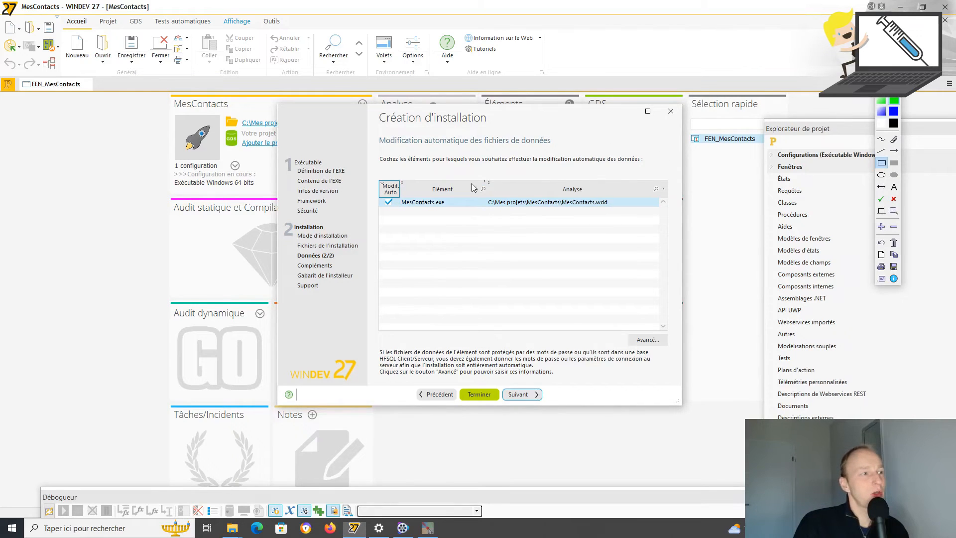
pyautogui.moveTo(371, 194); pyautogui.dragTo(678, 218)
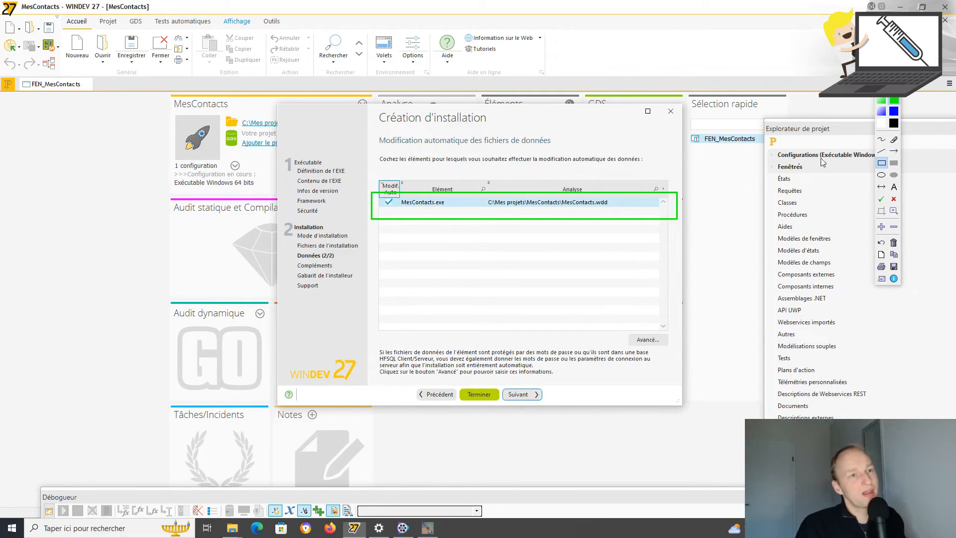
pyautogui.click(429, 529)
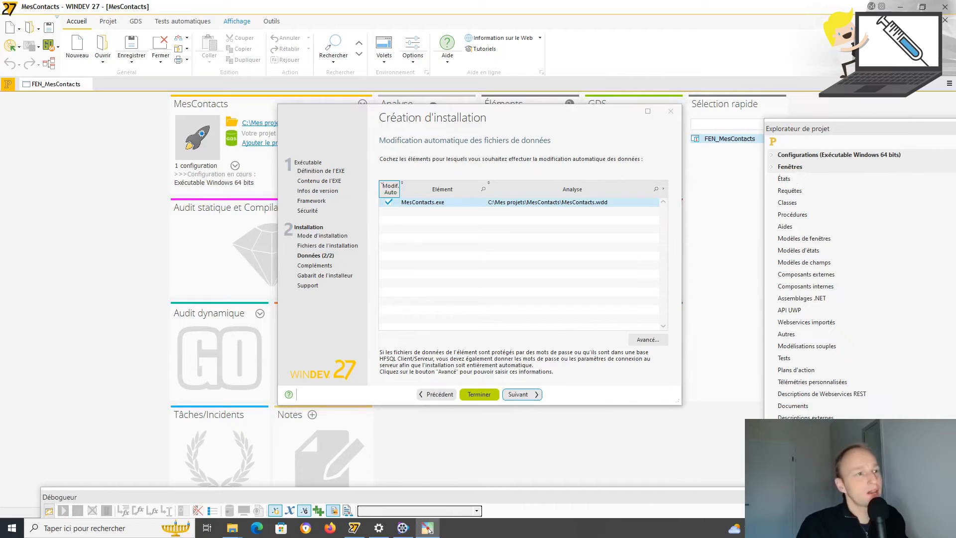
# Accept the automatic data file modification for MesContacts.exe and keep the uninstaller as the only complementary module
pyautogui.click(527, 396)
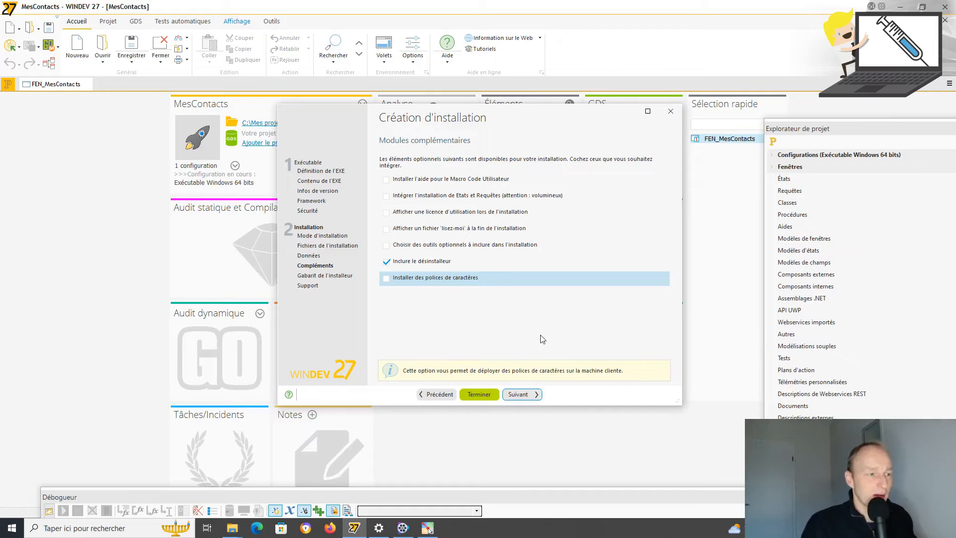
pyautogui.click(534, 397)
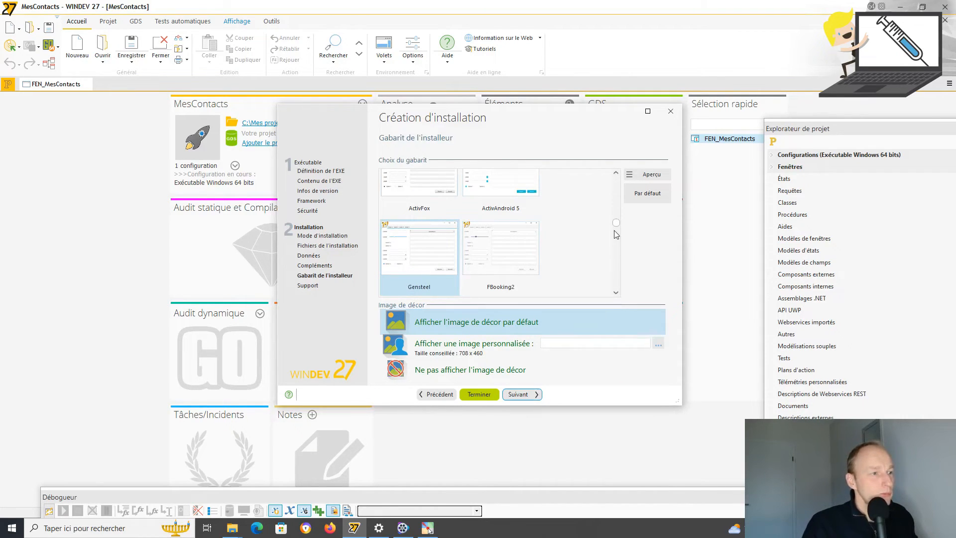
# Choose the Mika installer template with the default decor image, and keep French as the only installation language
pyautogui.moveTo(618, 228); pyautogui.dragTo(617, 182)
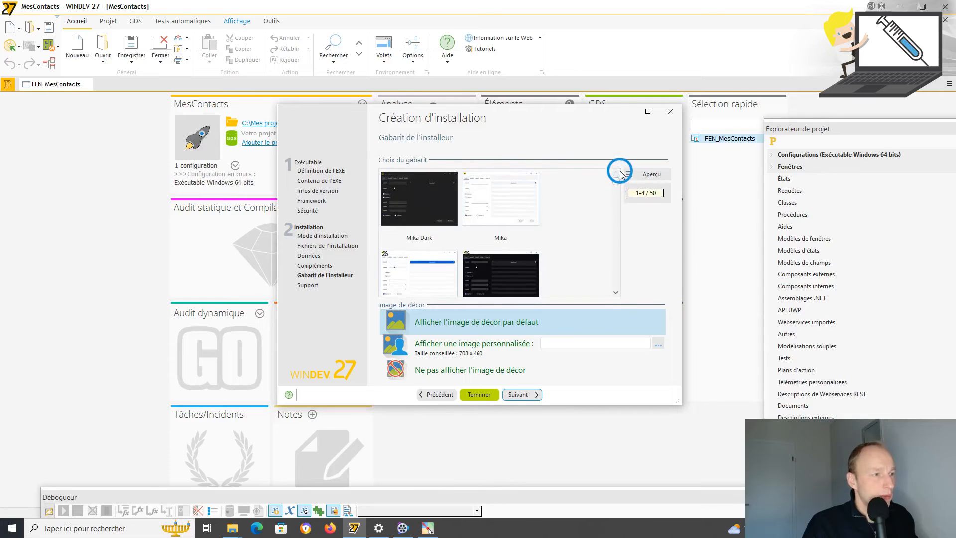
pyautogui.click(519, 196)
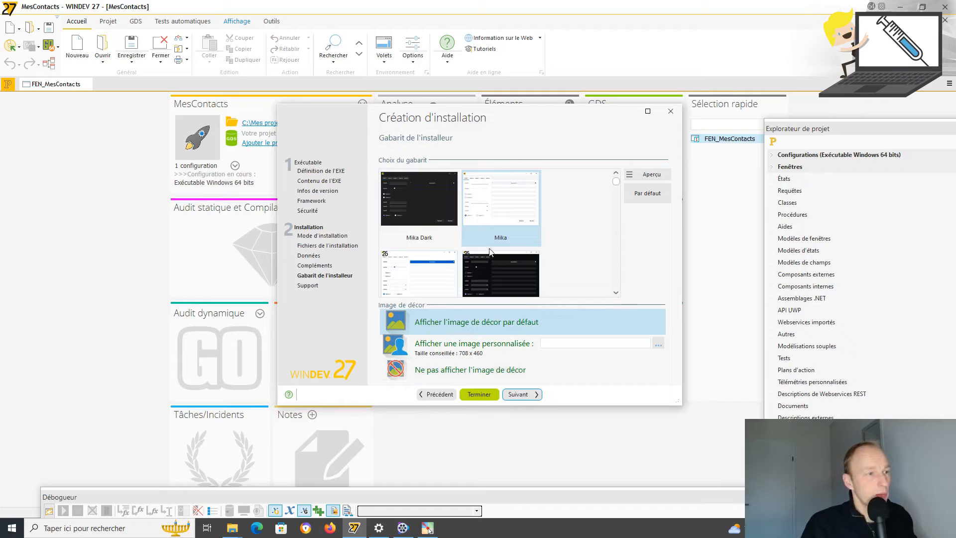
pyautogui.click(518, 394)
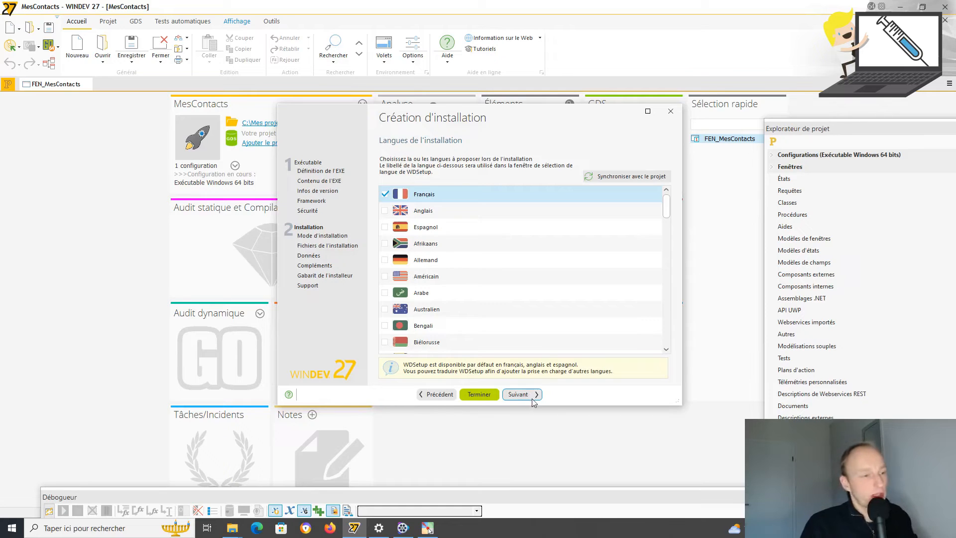
pyautogui.click(518, 395)
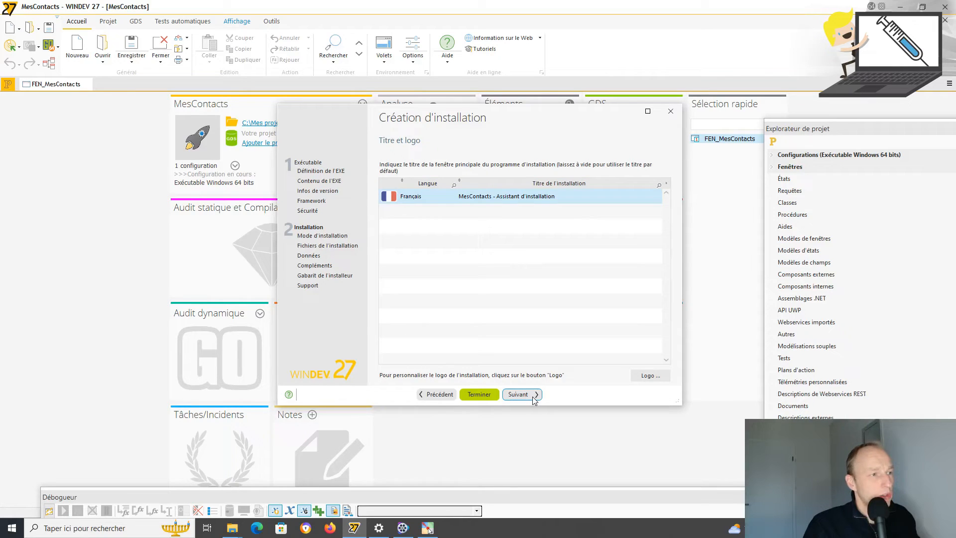
pyautogui.click(647, 378)
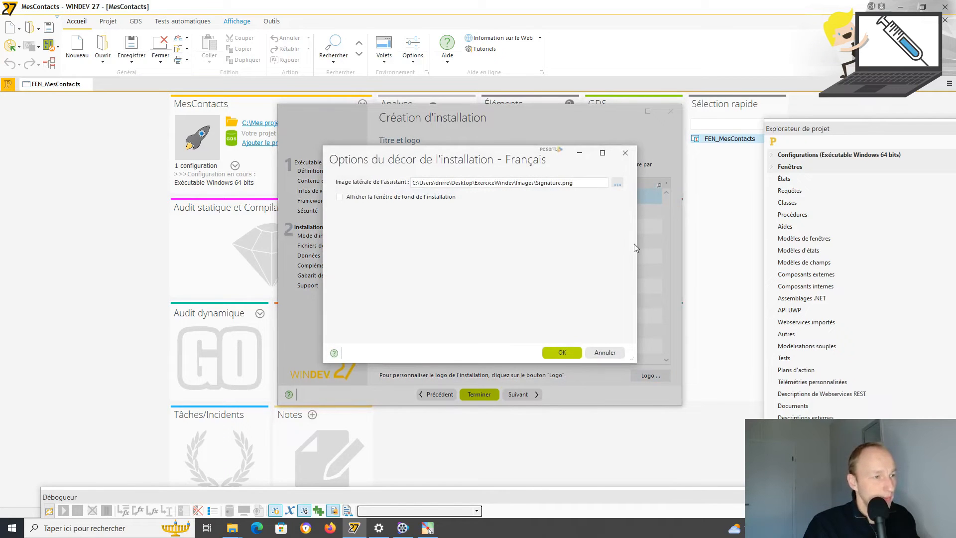
pyautogui.click(618, 185)
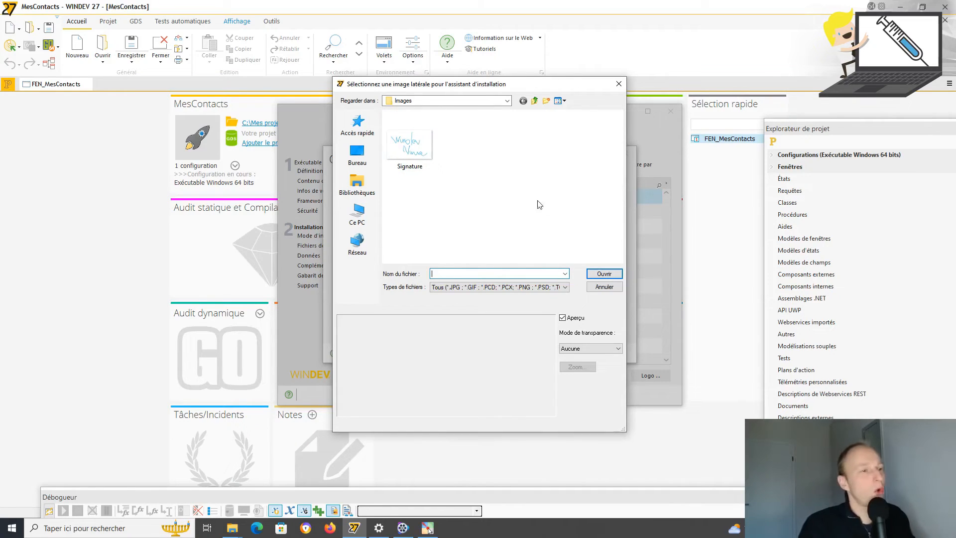
pyautogui.click(619, 84)
pyautogui.click(598, 355)
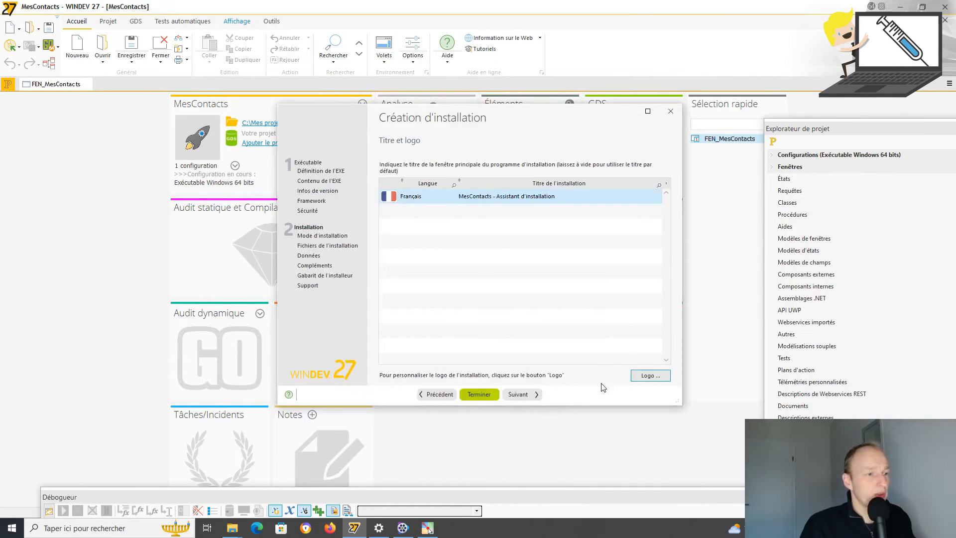
# Keep the installer title and logo, and temporarily outline the password and certificate settings of the installation support
pyautogui.click(523, 396)
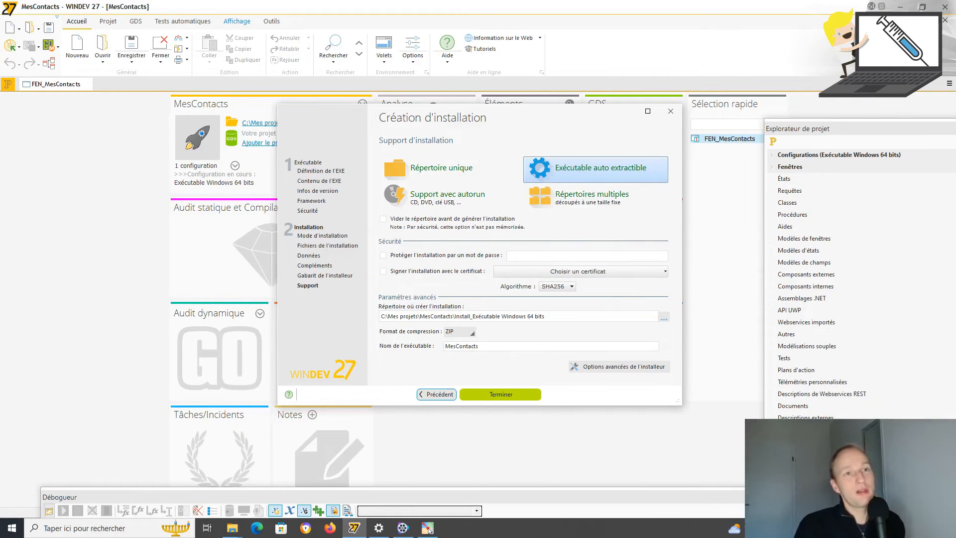
pyautogui.click(887, 65)
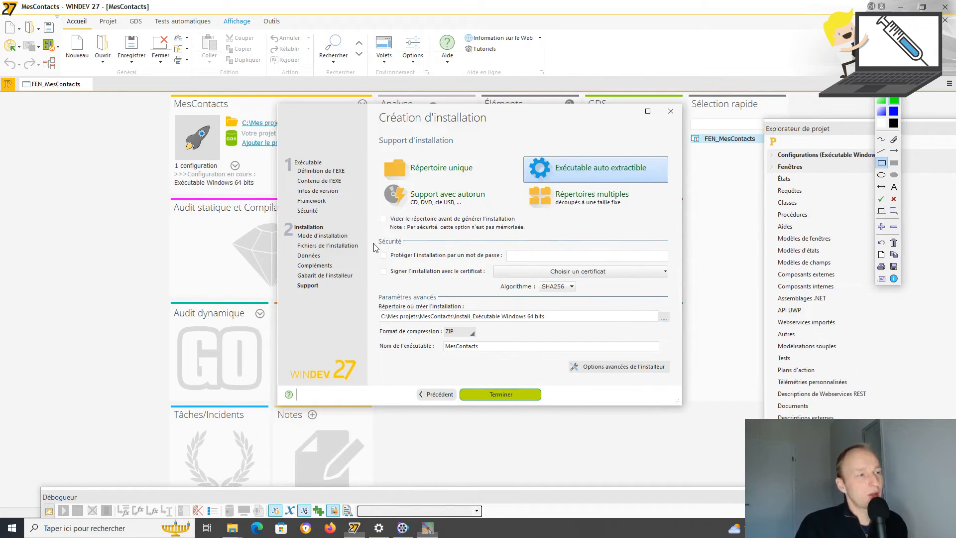
pyautogui.moveTo(373, 242)
pyautogui.mouseDown()
pyautogui.moveTo(496, 252)
pyautogui.moveTo(675, 296)
pyautogui.mouseUp()
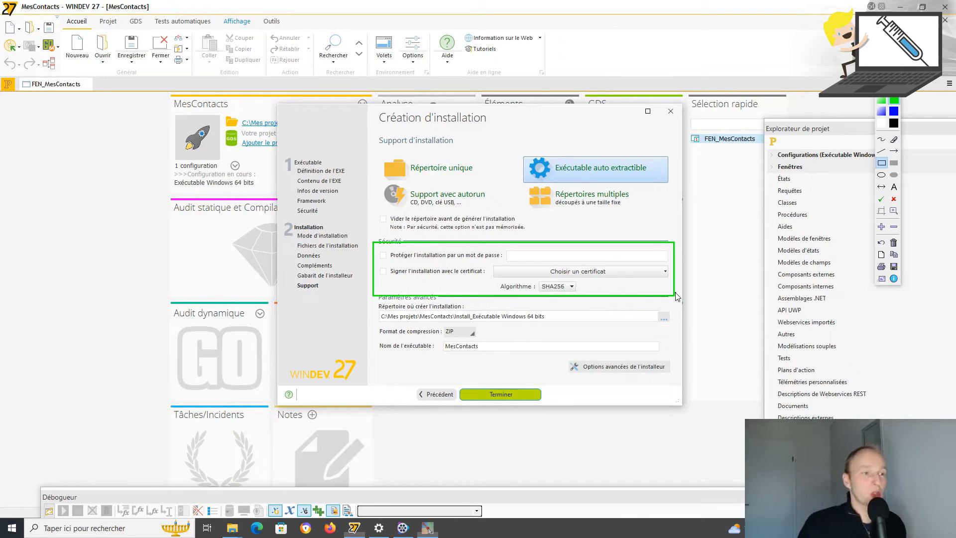
pyautogui.click(894, 199)
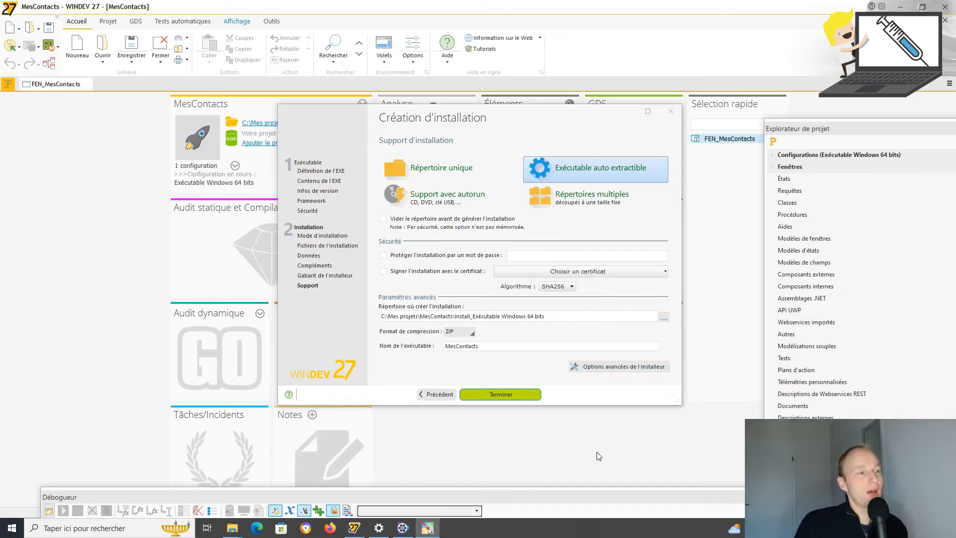
# Generate the installation as a self-extracting executable named MesContacts with ZIP compression, and select it in its creation directory
pyautogui.click(503, 395)
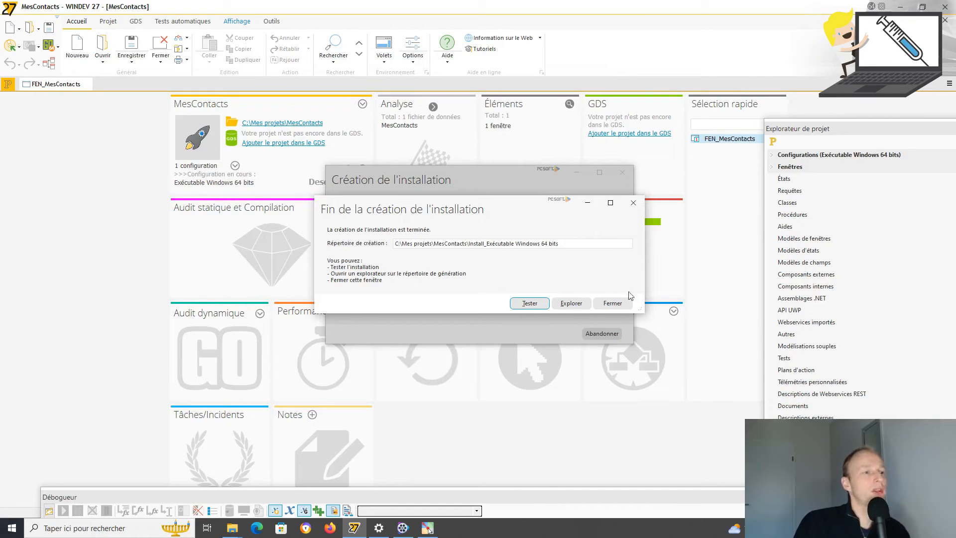
pyautogui.click(578, 304)
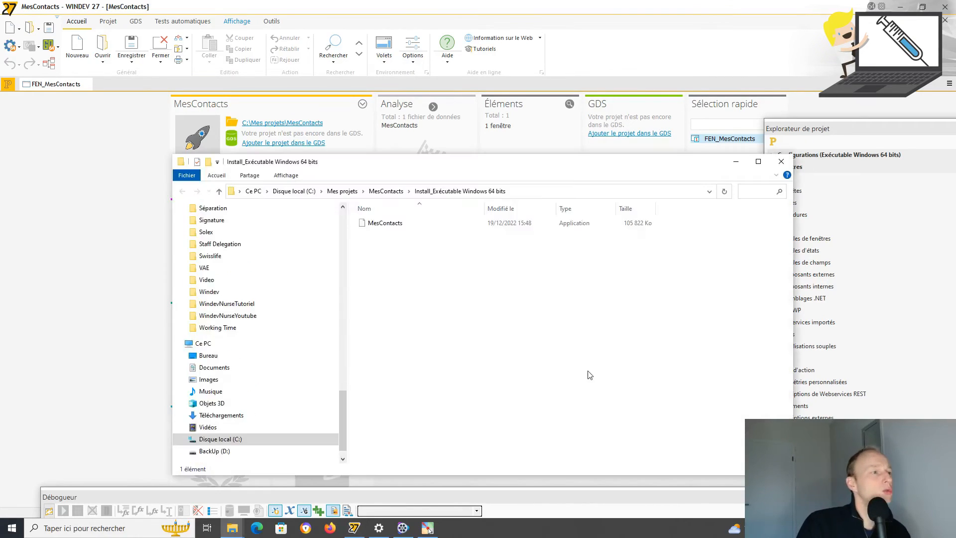
pyautogui.click(429, 224)
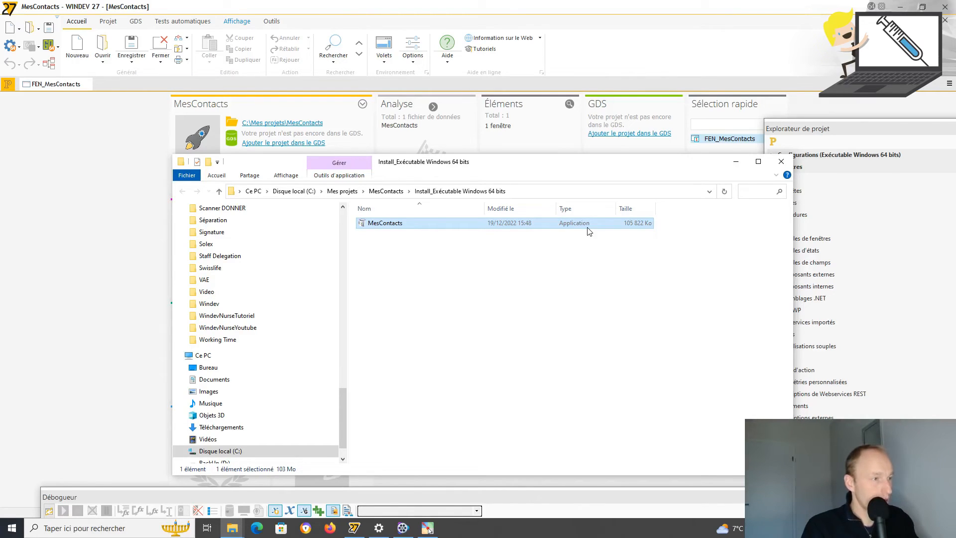
# Create a folder named Installation inside the desktop folder ExerciceWindev and open it
pyautogui.click(735, 161)
pyautogui.click(902, 7)
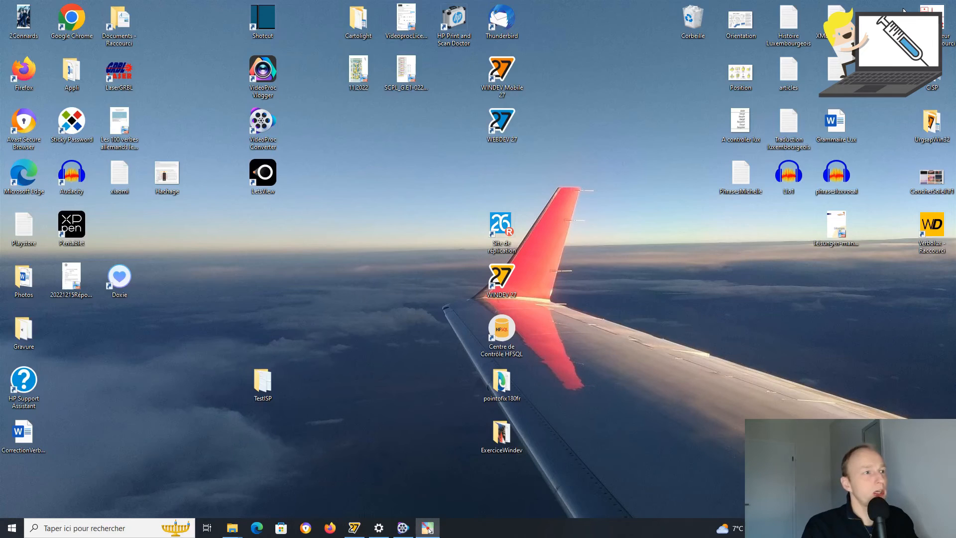
pyautogui.doubleClick(510, 434)
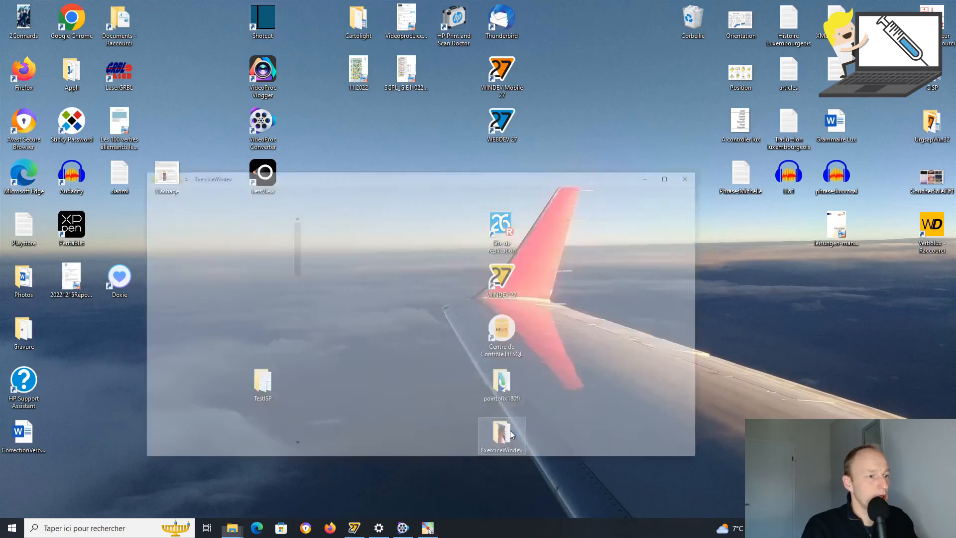
pyautogui.rightClick(438, 310)
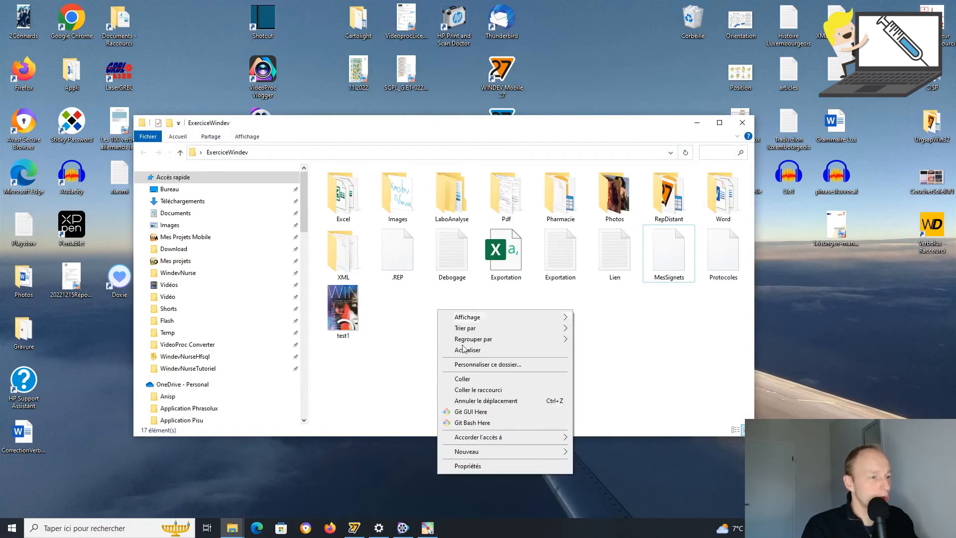
pyautogui.moveTo(502, 453)
pyautogui.click(616, 349)
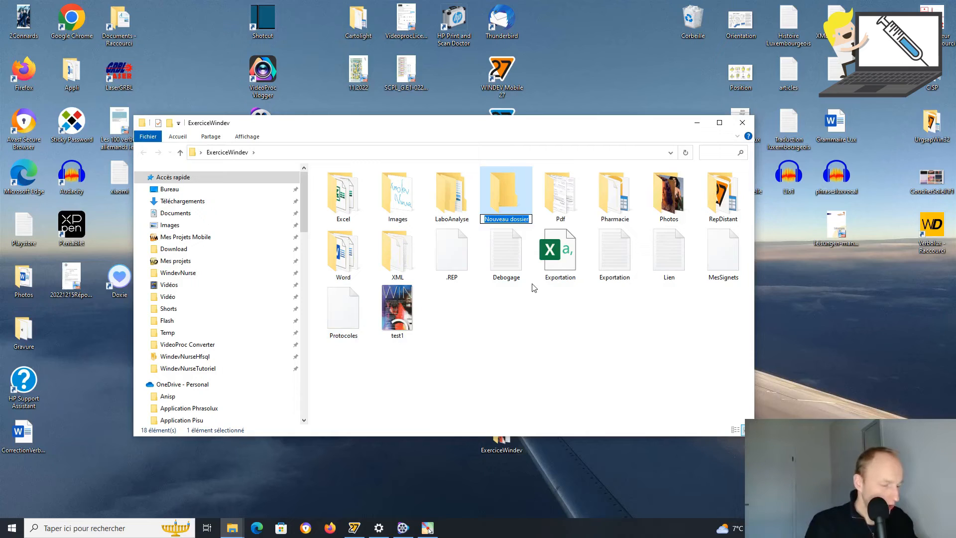
pyautogui.write('I')
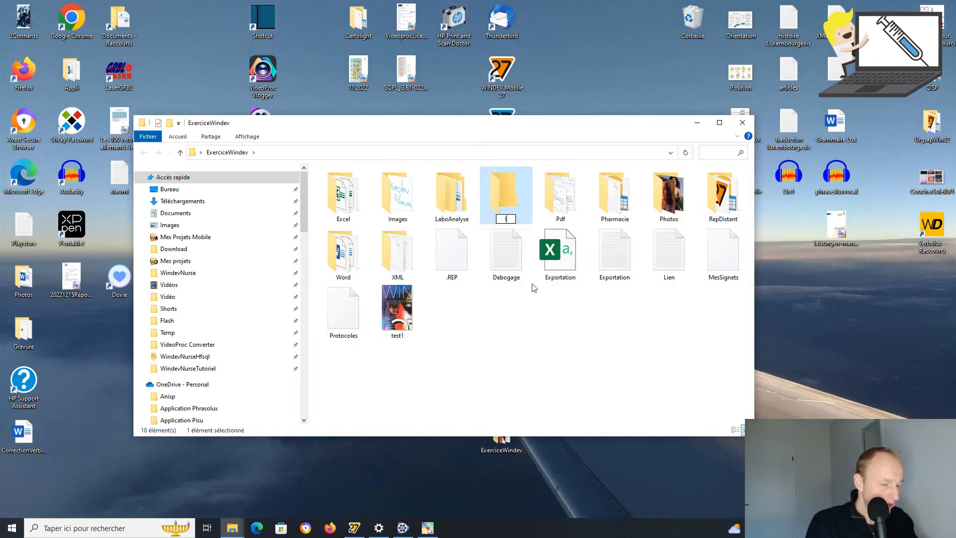
pyautogui.write('nstallation')
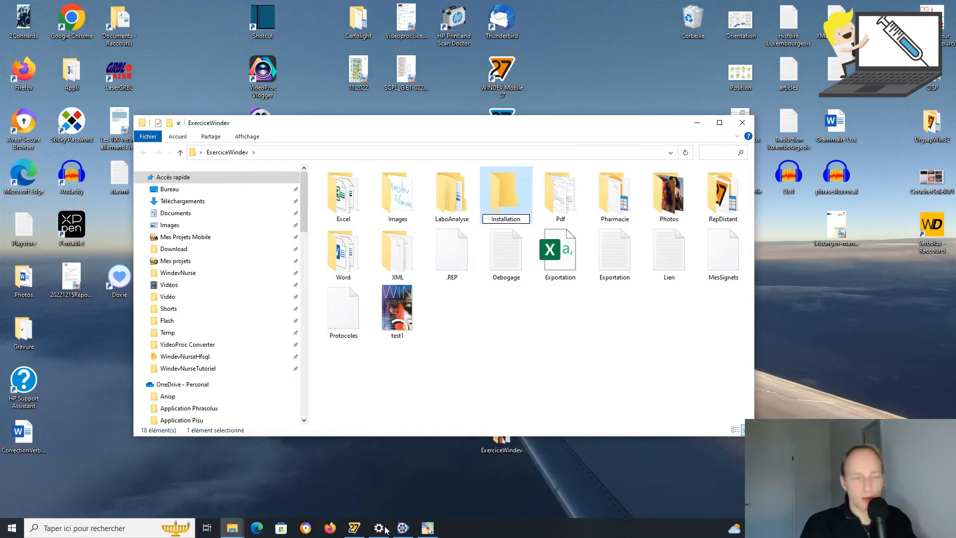
pyautogui.doubleClick(516, 194)
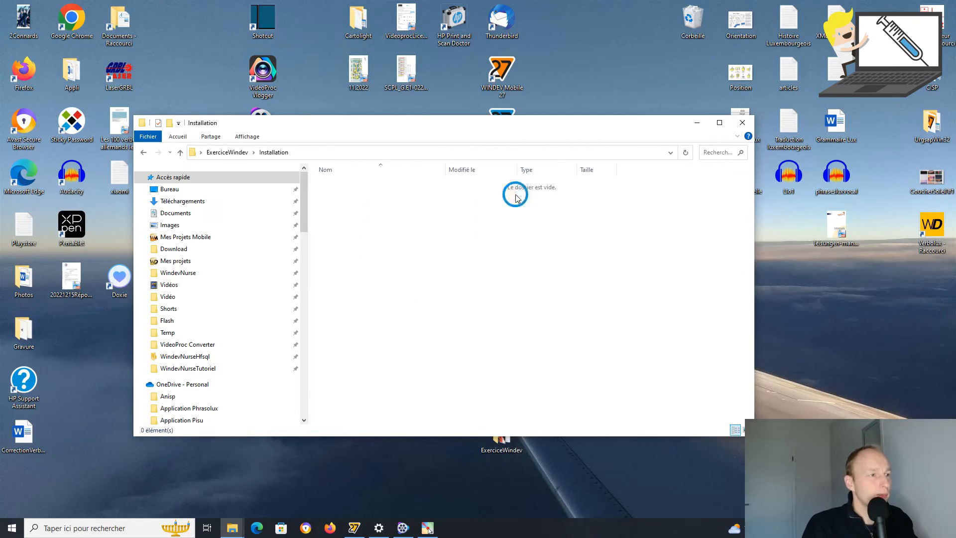
# Paste the MesContacts installer into the Installation folder and run it with the quick installation (Installation rapide)
pyautogui.hotkey('ctrl', 'v')
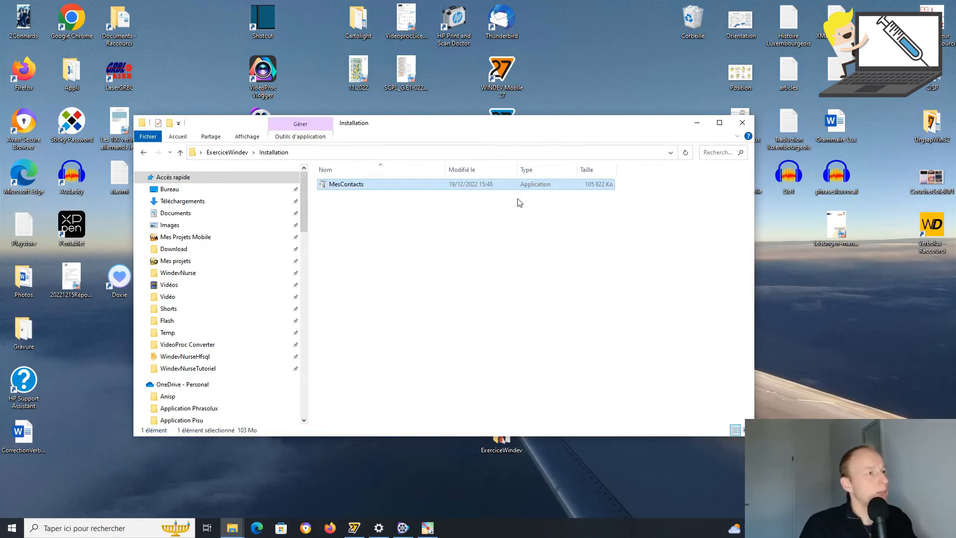
pyautogui.doubleClick(495, 184)
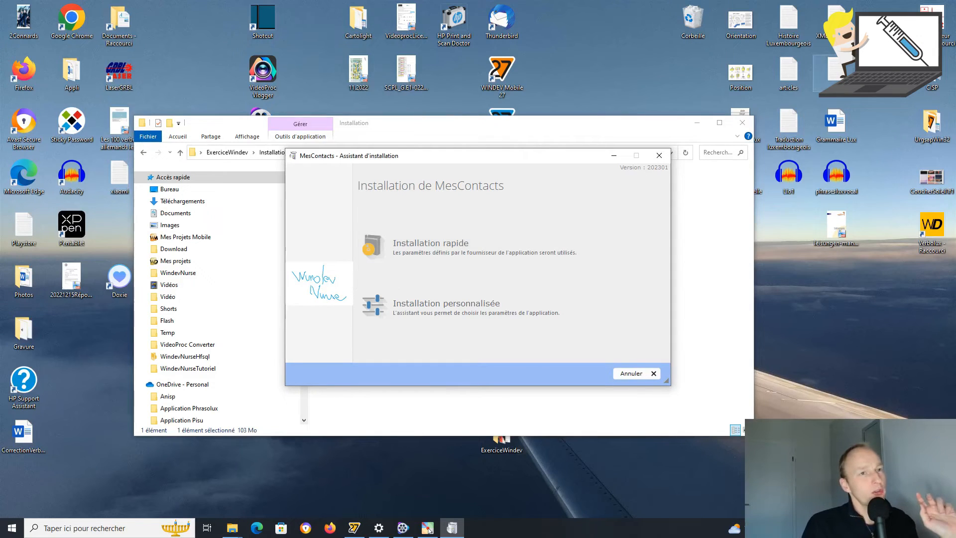
pyautogui.press('F9')
pyautogui.moveTo(286, 251); pyautogui.dragTo(353, 321)
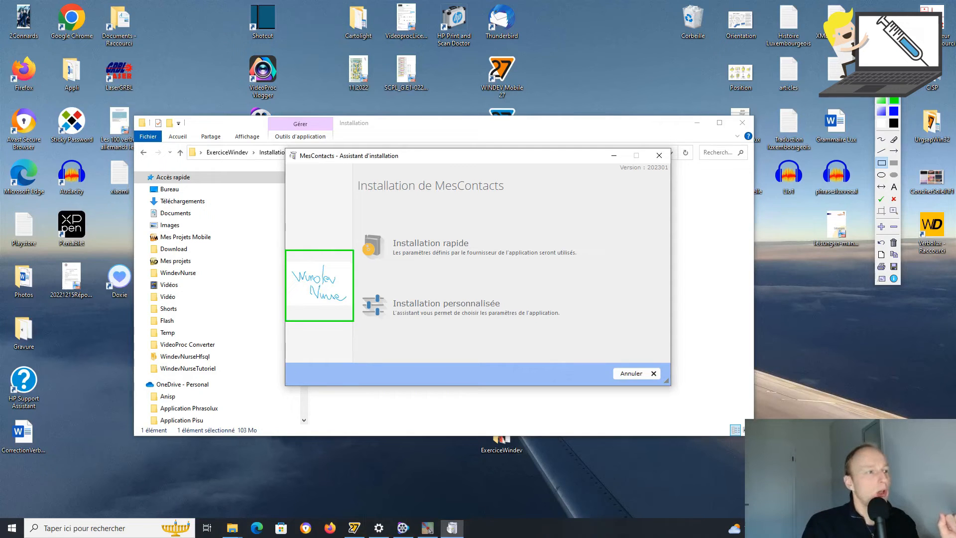
pyautogui.press('Escape')
pyautogui.click(477, 255)
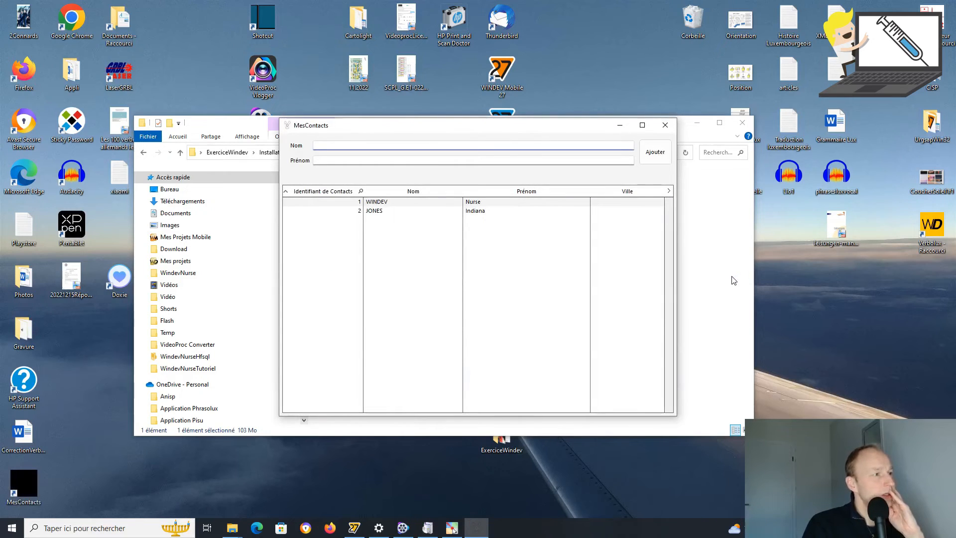
# Add a third contact with a last name and first name in the installed MesContacts application, then close it
pyautogui.moveTo(565, 124)
pyautogui.mouseDown()
pyautogui.moveTo(632, 125)
pyautogui.moveTo(722, 150)
pyautogui.moveTo(577, 135)
pyautogui.mouseUp()
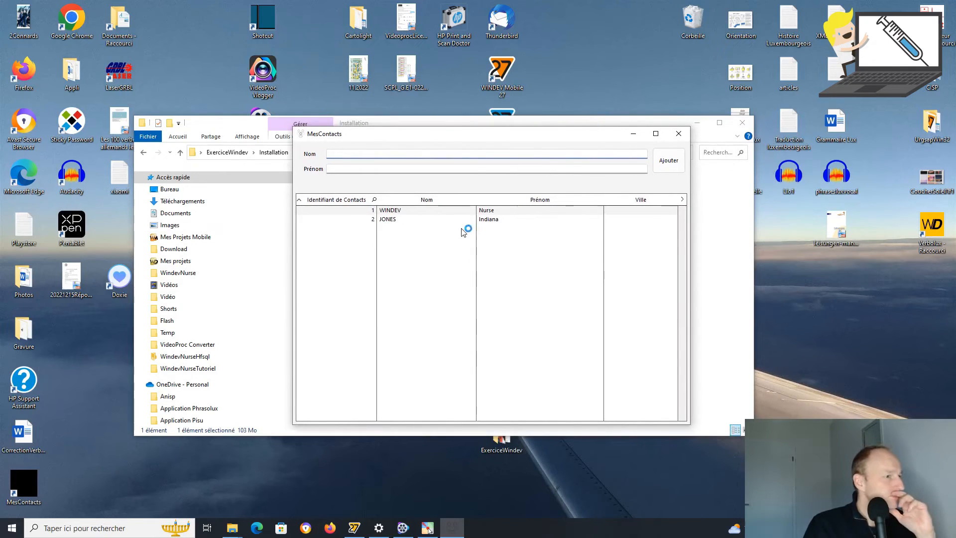
pyautogui.click(381, 153)
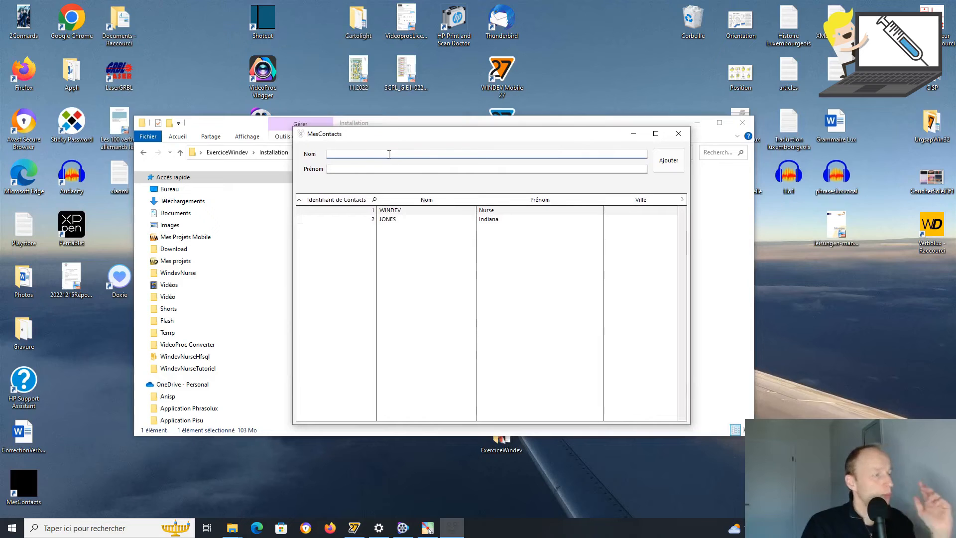
pyautogui.write('D')
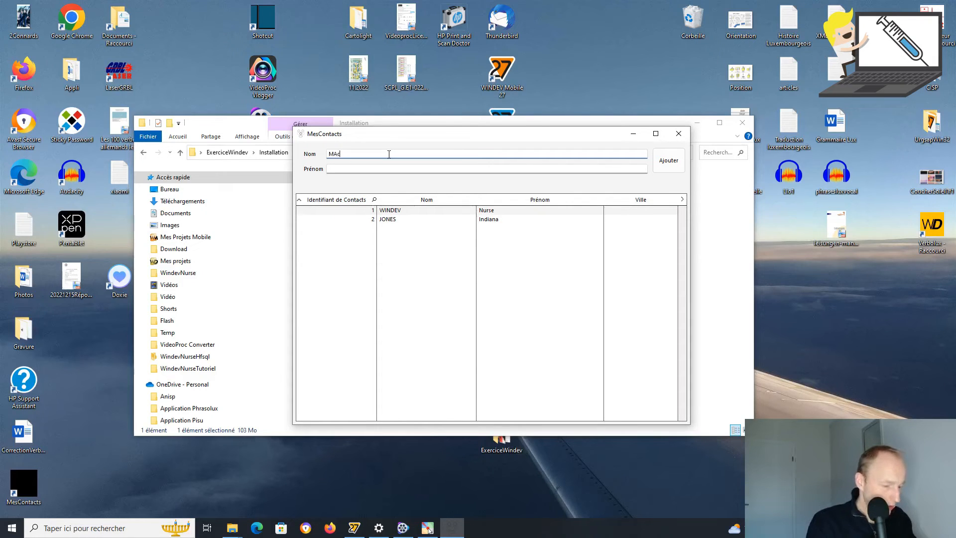
pyautogui.write('y')
pyautogui.press('Tab')
pyautogui.press('Tab')
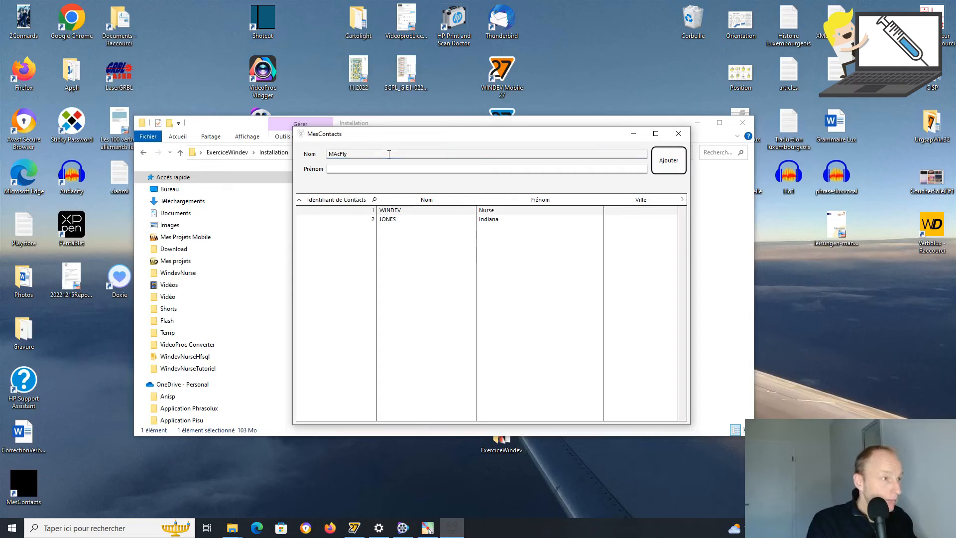
pyautogui.write('Mqrt')
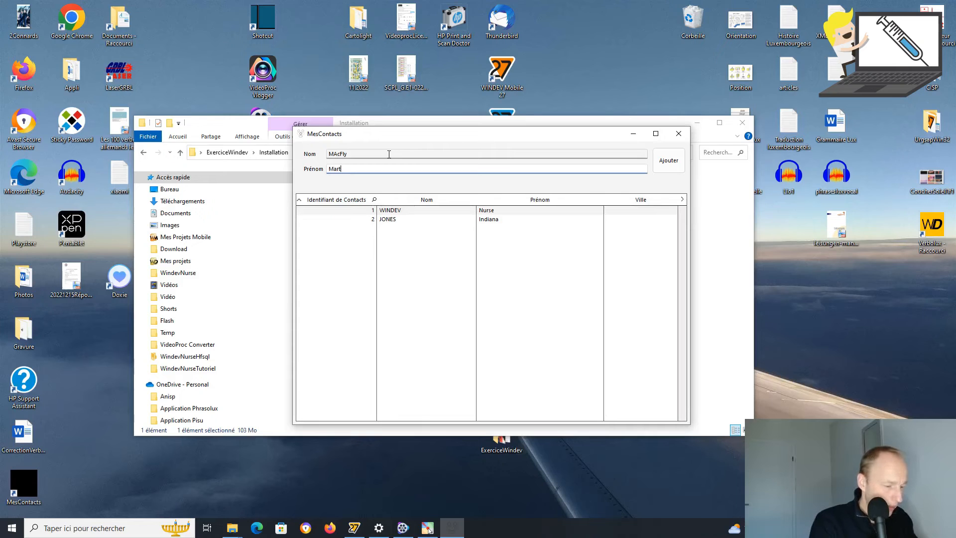
pyautogui.click(668, 159)
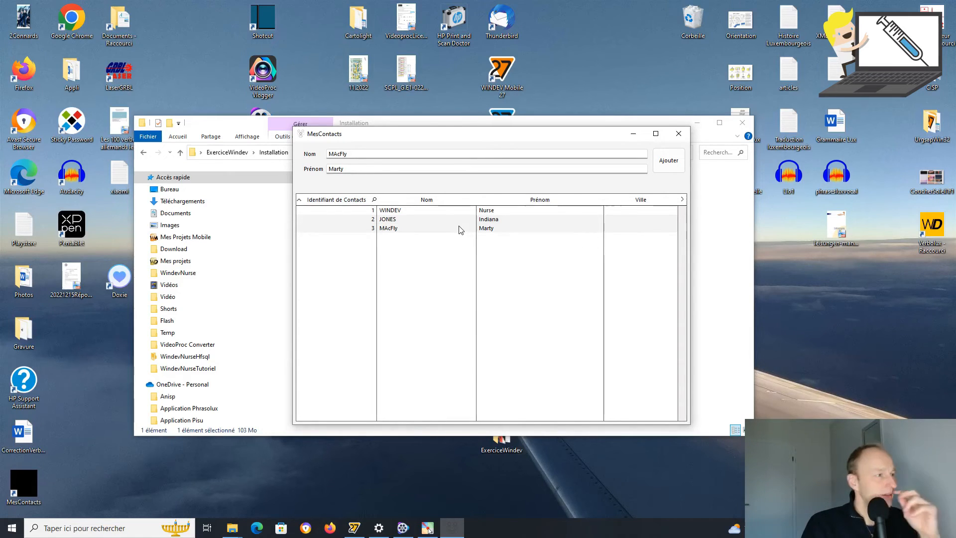
pyautogui.click(679, 133)
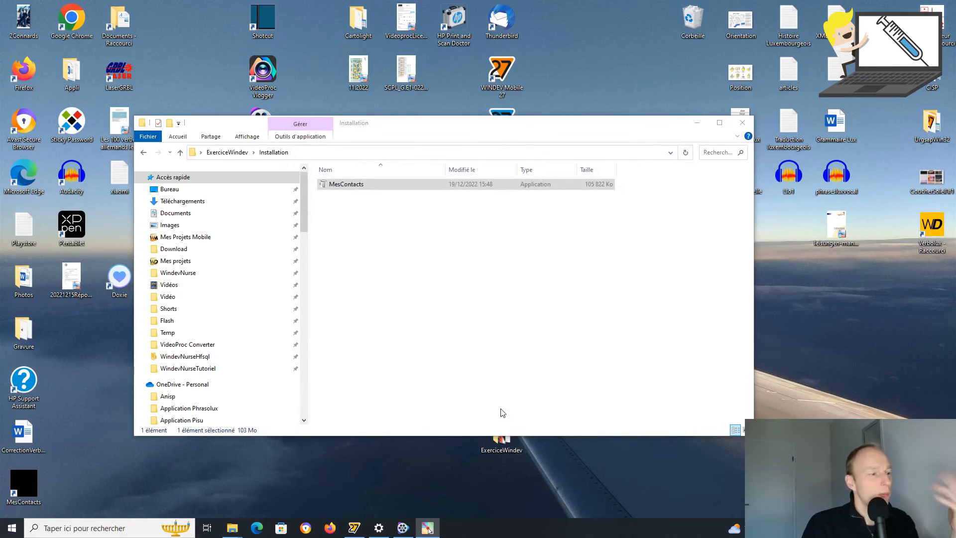
# Switch to WINDEV 27 and restore the deleted text item Ville in the Contacts data file of the analysis
pyautogui.click(354, 528)
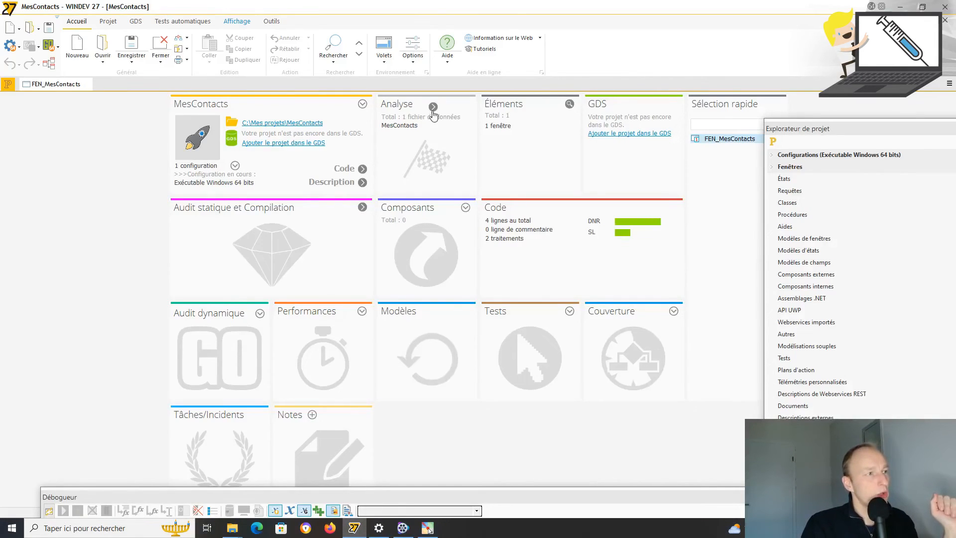
pyautogui.click(428, 148)
pyautogui.doubleClick(502, 275)
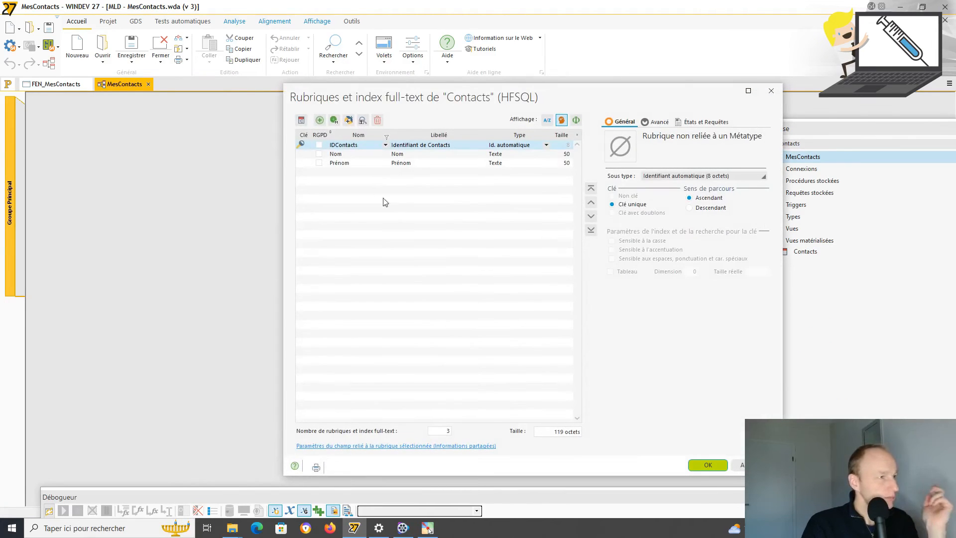
pyautogui.click(358, 173)
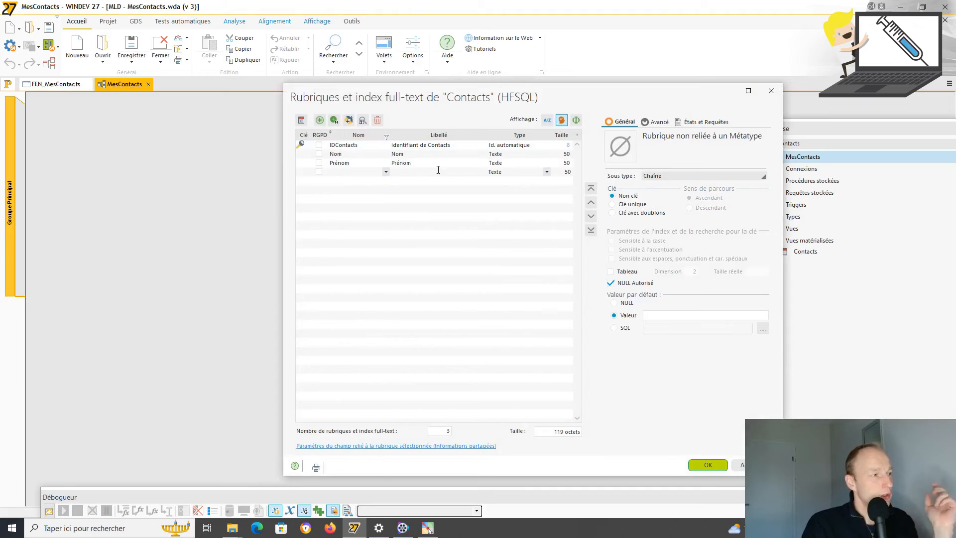
pyautogui.write('Ville')
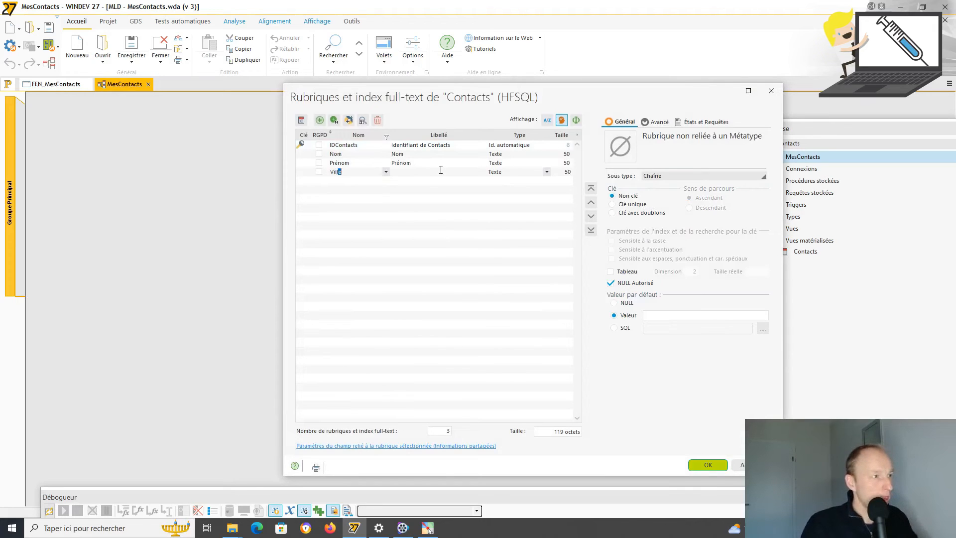
pyautogui.click(476, 186)
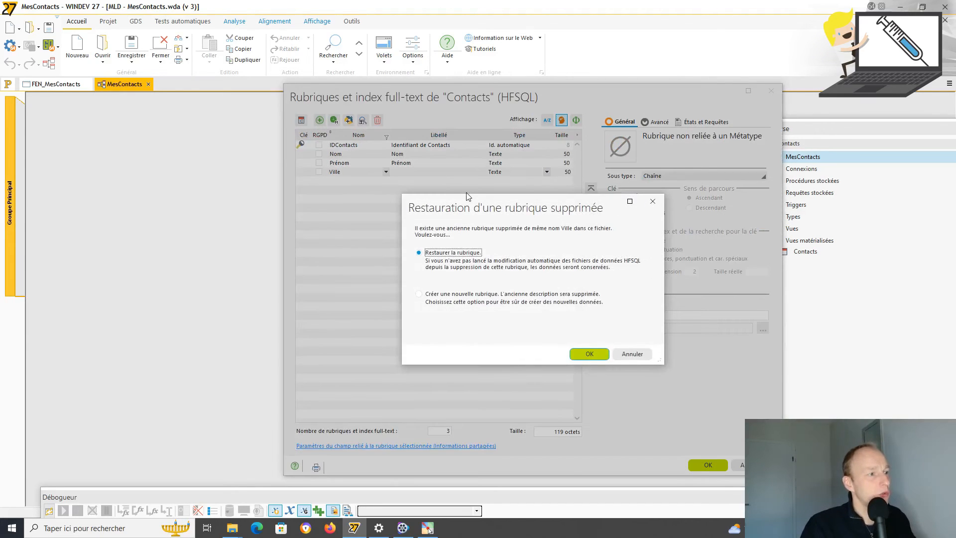
pyautogui.click(590, 354)
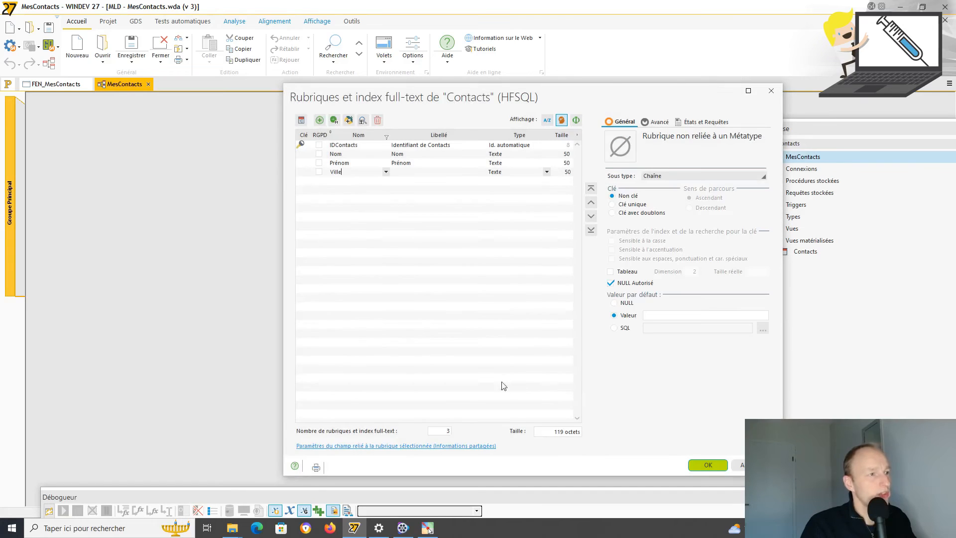
pyautogui.click(708, 465)
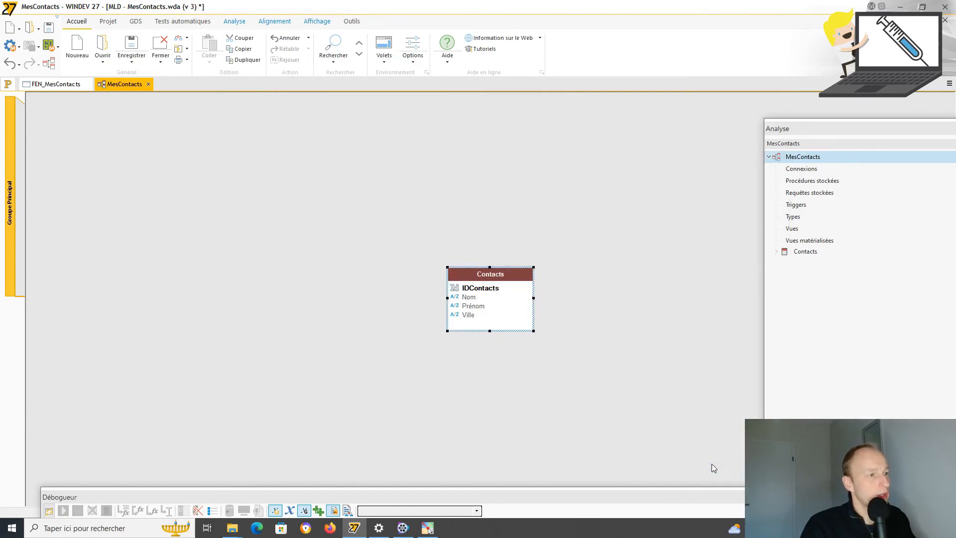
# Save and close the analysis, synchronize the project with its changes, and check the data files with the HFSQL automatic modification
pyautogui.click(149, 84)
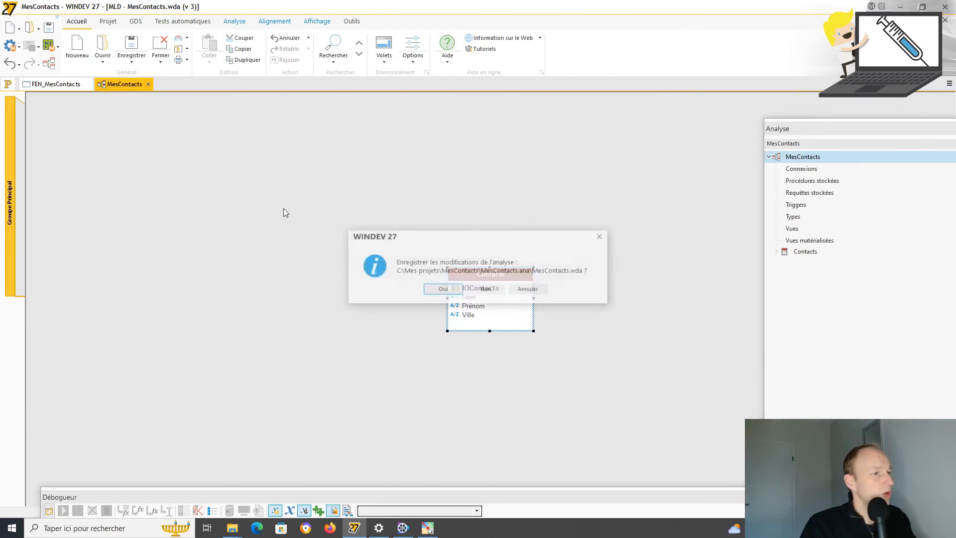
pyautogui.click(446, 287)
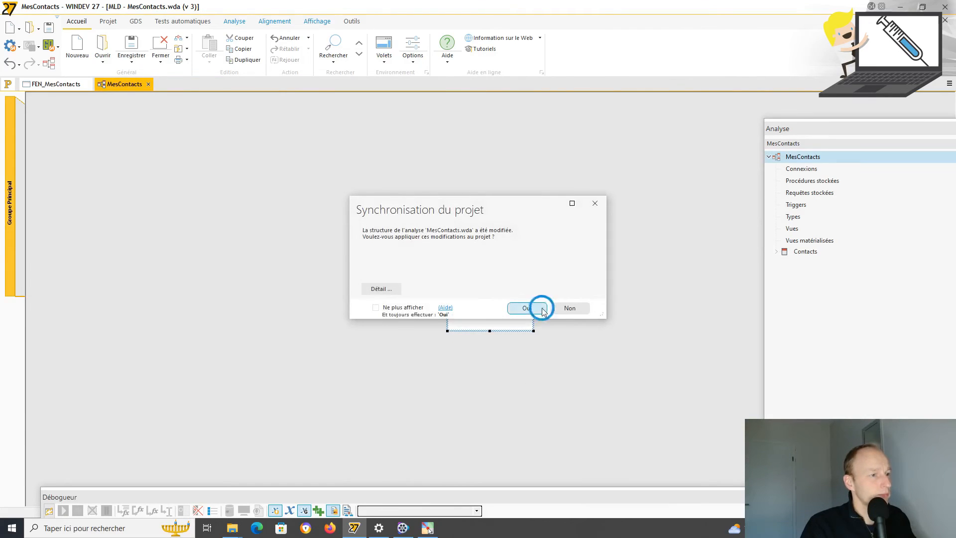
pyautogui.click(542, 308)
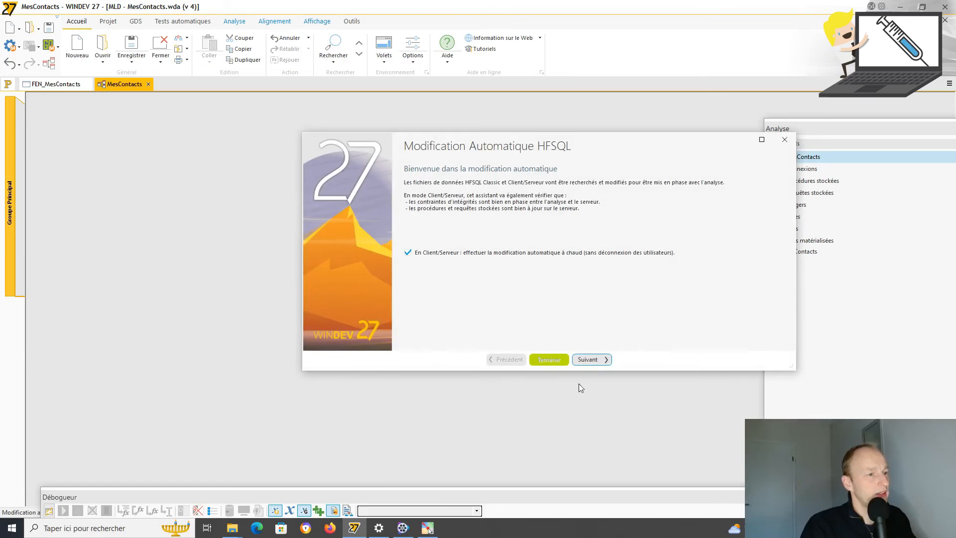
pyautogui.click(593, 359)
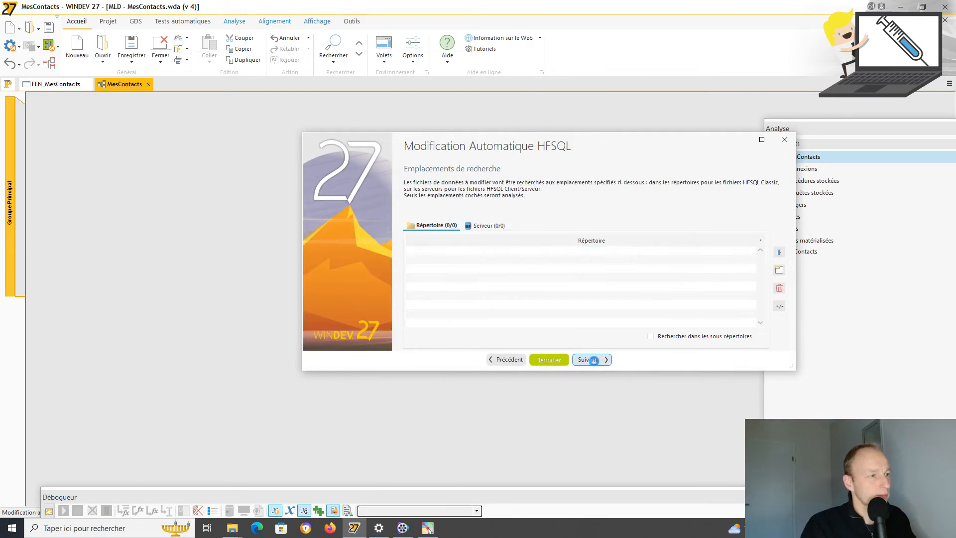
pyautogui.click(594, 361)
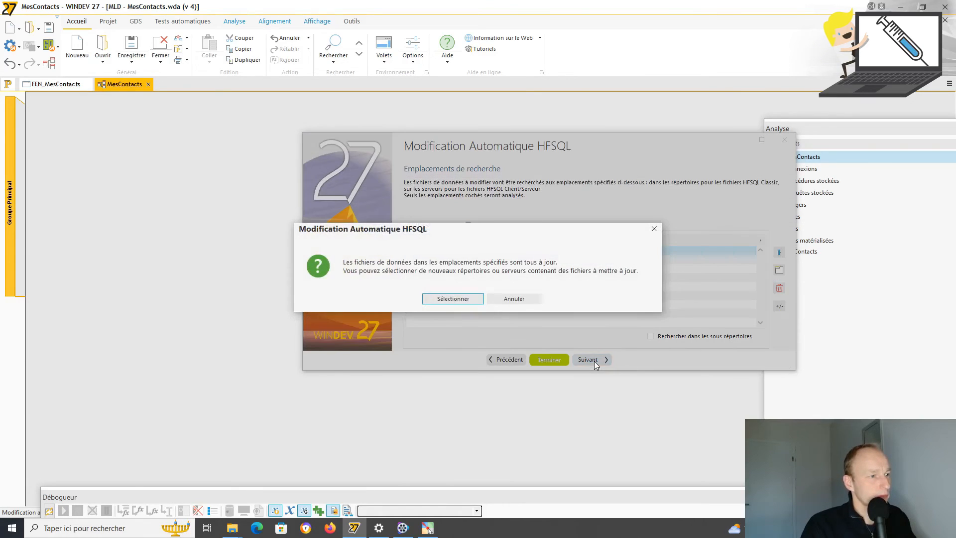
pyautogui.click(519, 301)
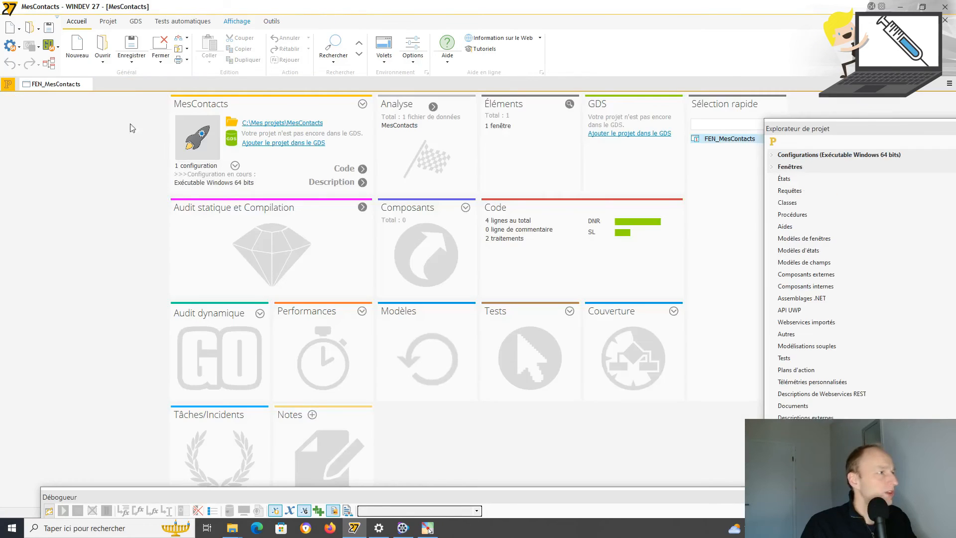
# Link the COL_Ville column of TABLE_Contacts in the FEN_MesContacts window to the Ville item of Contacts
pyautogui.doubleClick(737, 140)
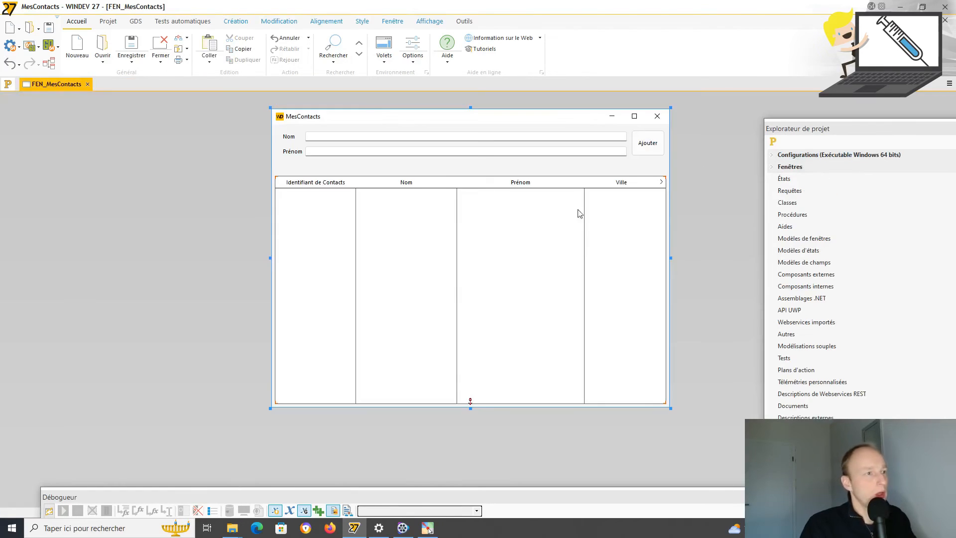
pyautogui.click(616, 225)
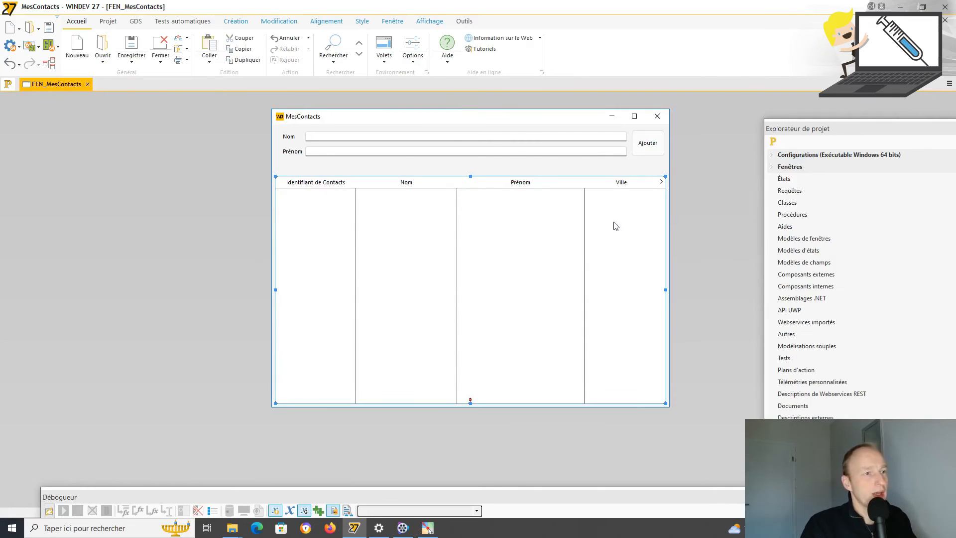
pyautogui.doubleClick(616, 227)
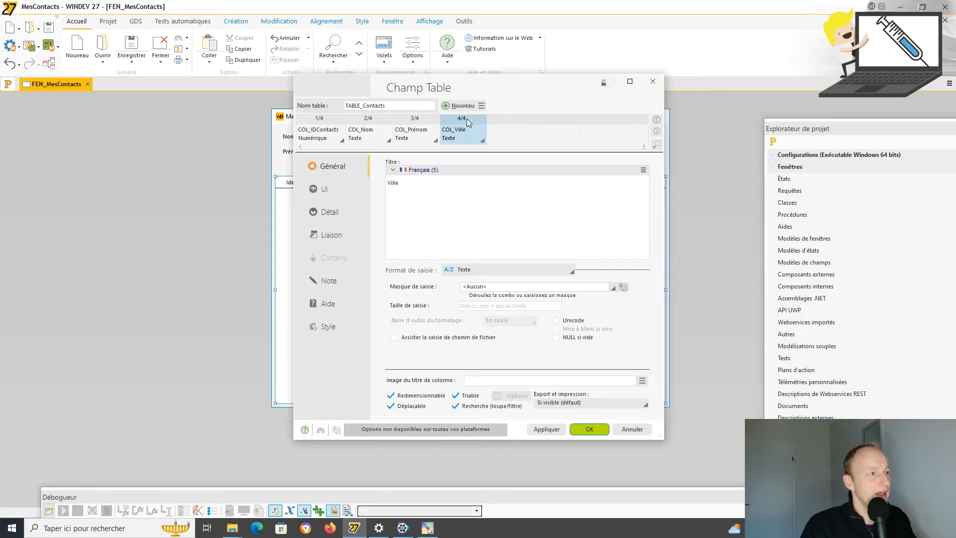
pyautogui.click(332, 235)
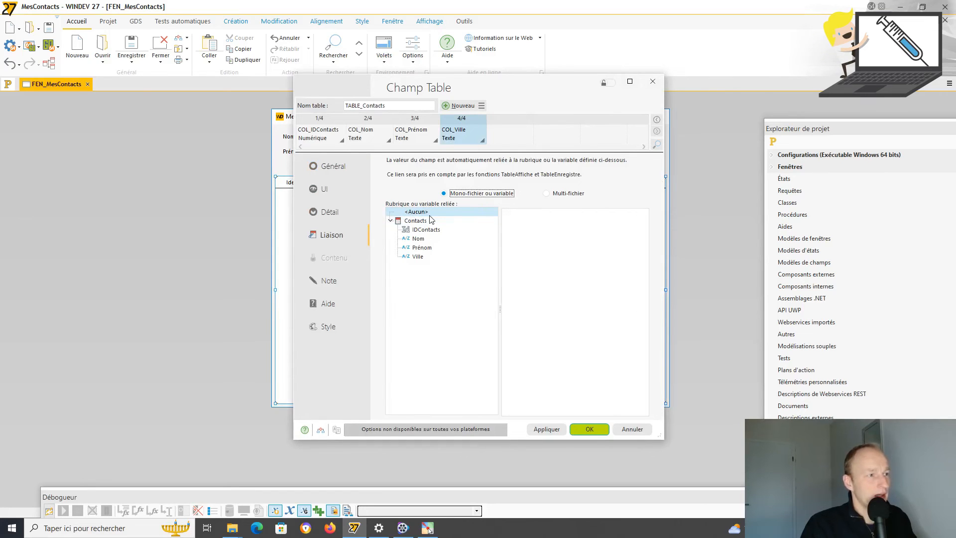
pyautogui.click(415, 258)
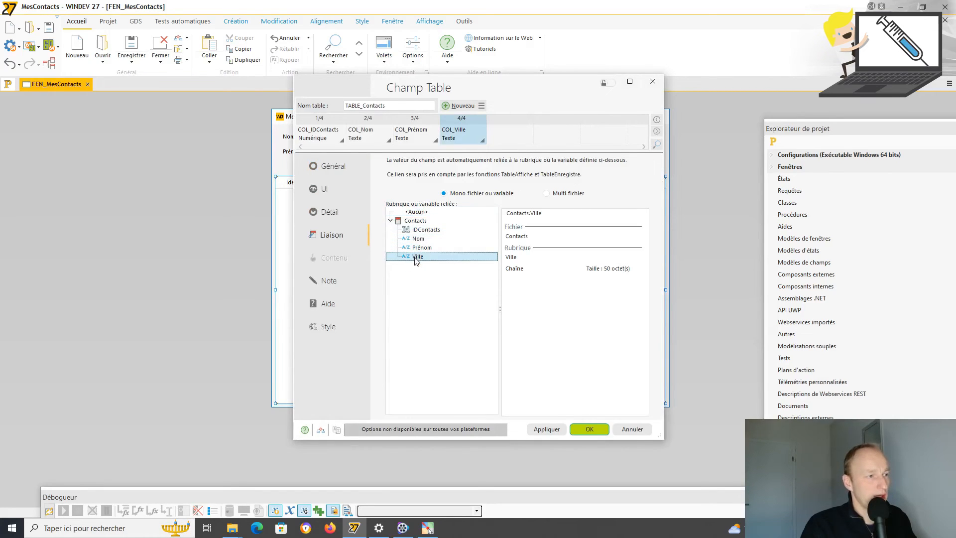
pyautogui.click(582, 430)
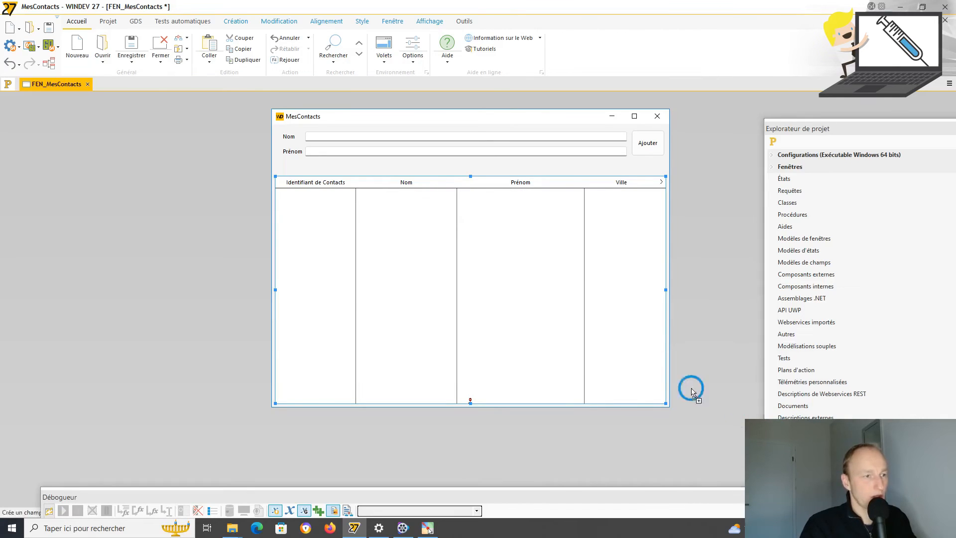
# Place a Ville input field below Prénom and widen it to line up with the right end of the fields above
pyautogui.moveTo(448, 175); pyautogui.dragTo(296, 167)
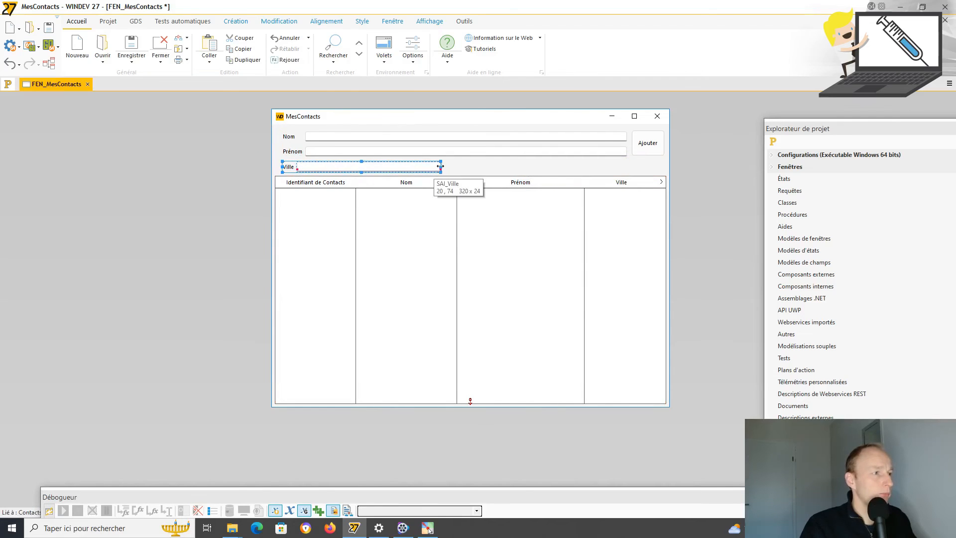
pyautogui.moveTo(442, 168); pyautogui.dragTo(627, 167)
pyautogui.click(633, 172)
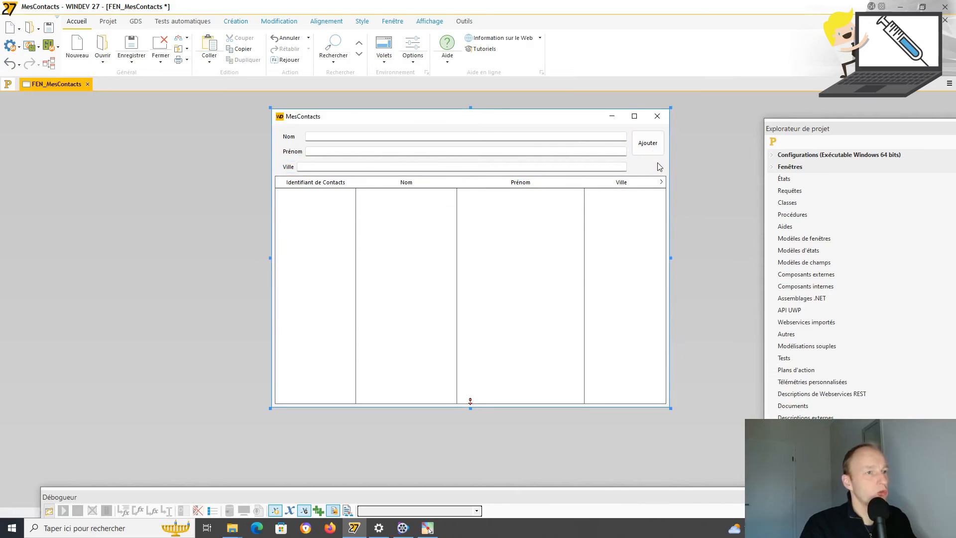
# Review the click code of the Ajouter button to see how a contact is saved and the table refreshed
pyautogui.click(655, 145)
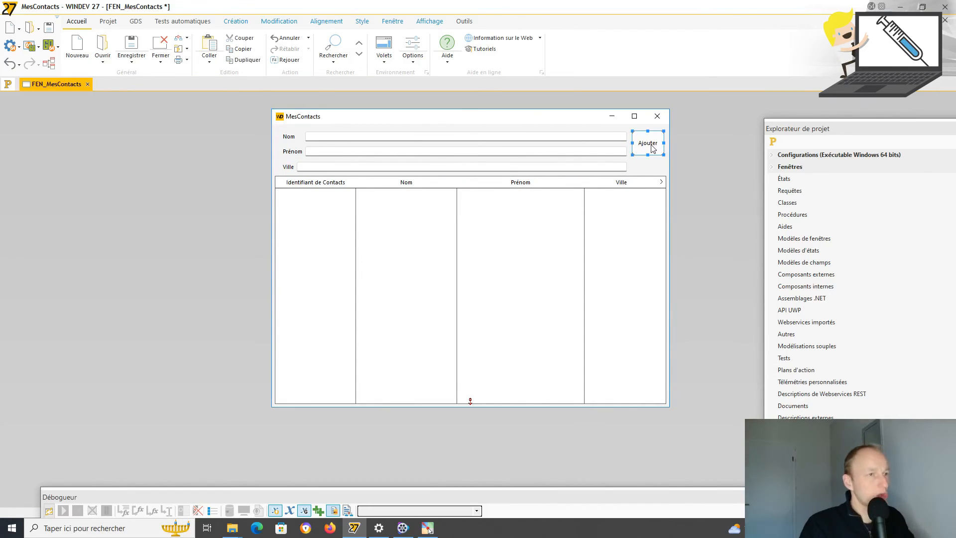
pyautogui.press('F2')
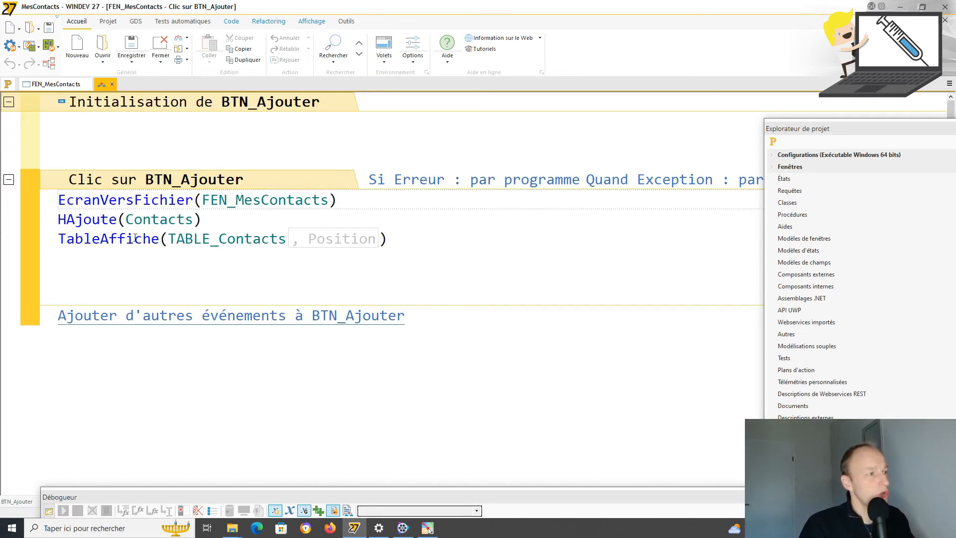
pyautogui.moveTo(314, 248)
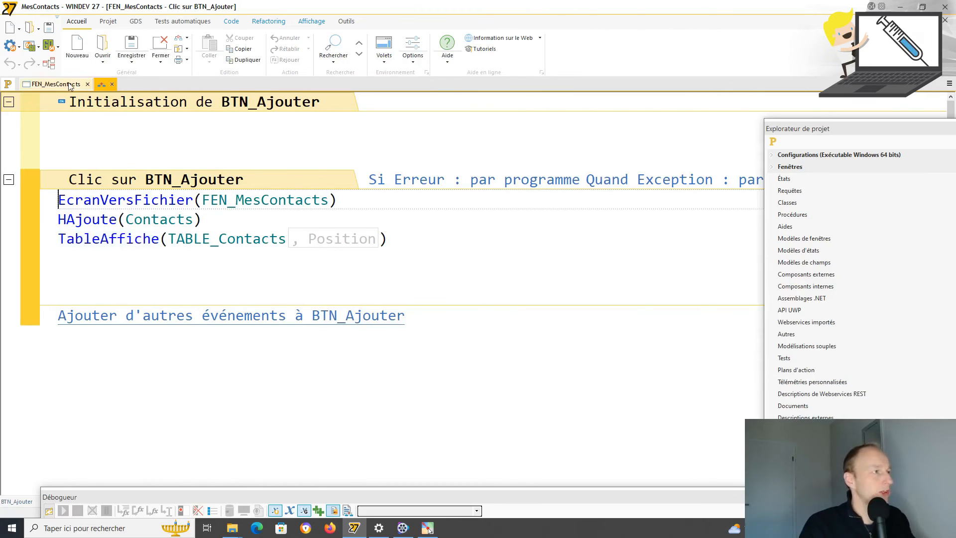
# Return to the FEN_MesContacts window and extend the Ajouter button's height down to the Ville field's lower edge
pyautogui.click(55, 83)
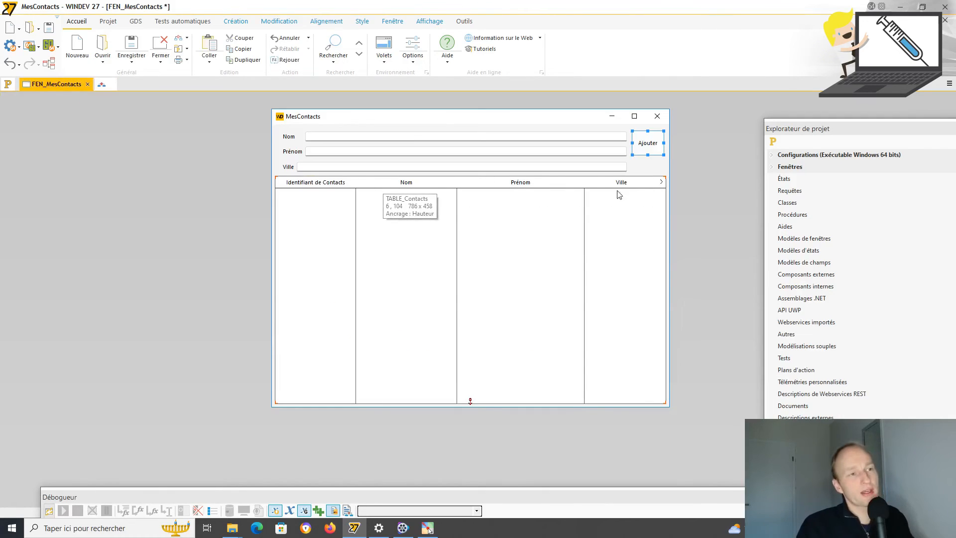
pyautogui.click(648, 156)
pyautogui.moveTo(647, 156); pyautogui.dragTo(648, 171)
pyautogui.click(698, 204)
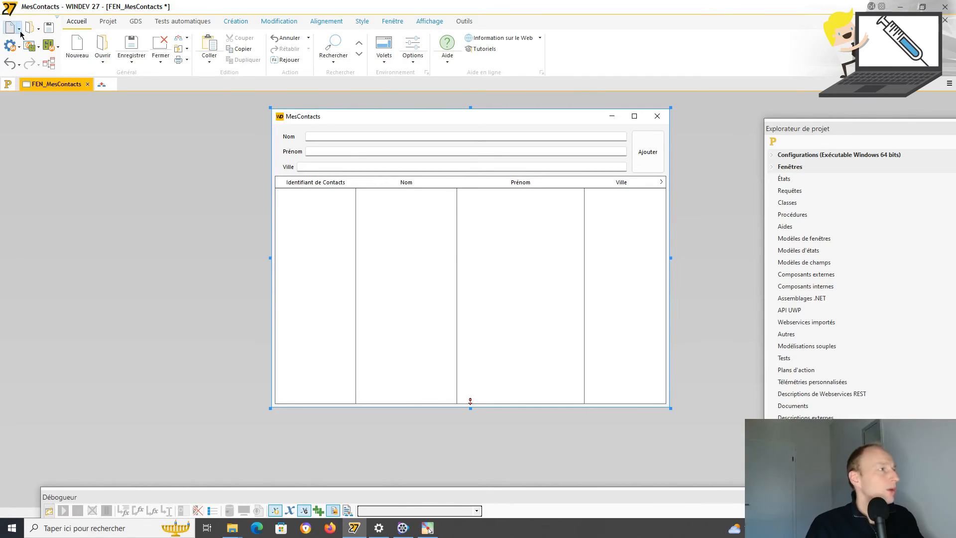
# Create the installation procedure of the MesContacts executable, keeping the assistant's existing settings
pyautogui.click(900, 7)
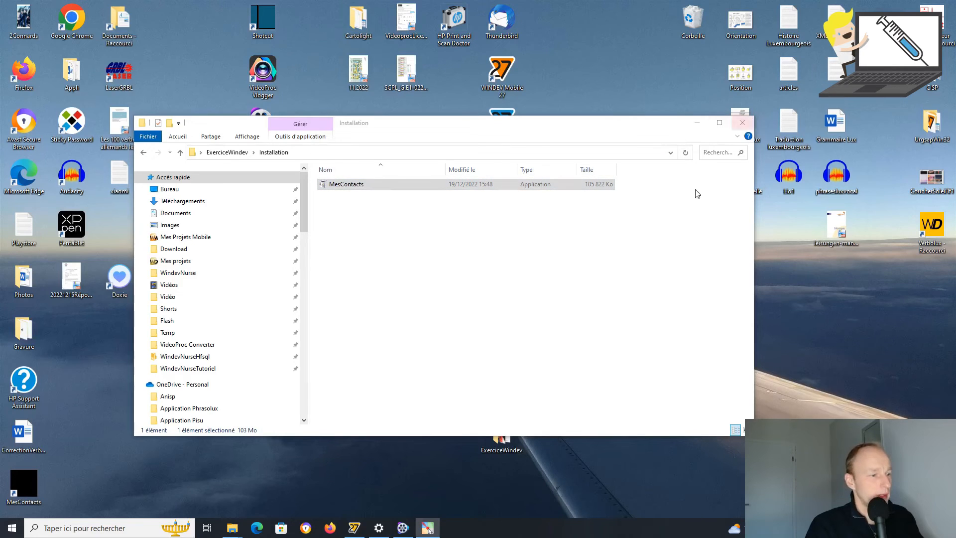
pyautogui.click(359, 531)
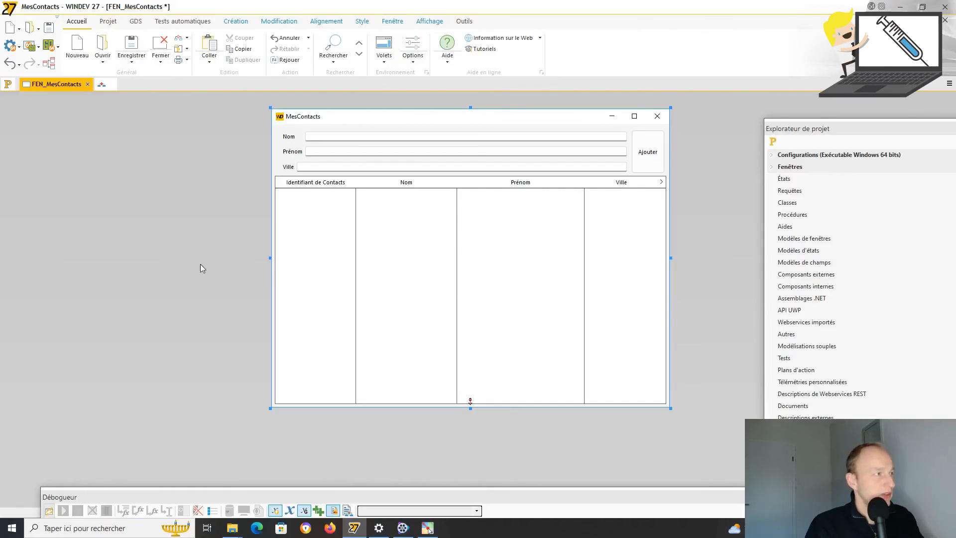
pyautogui.click(19, 47)
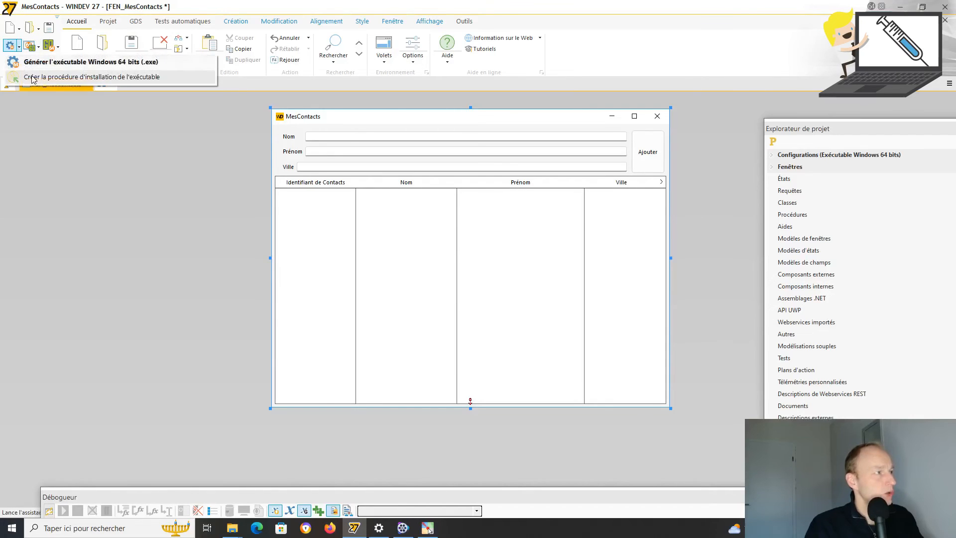
pyautogui.click(91, 77)
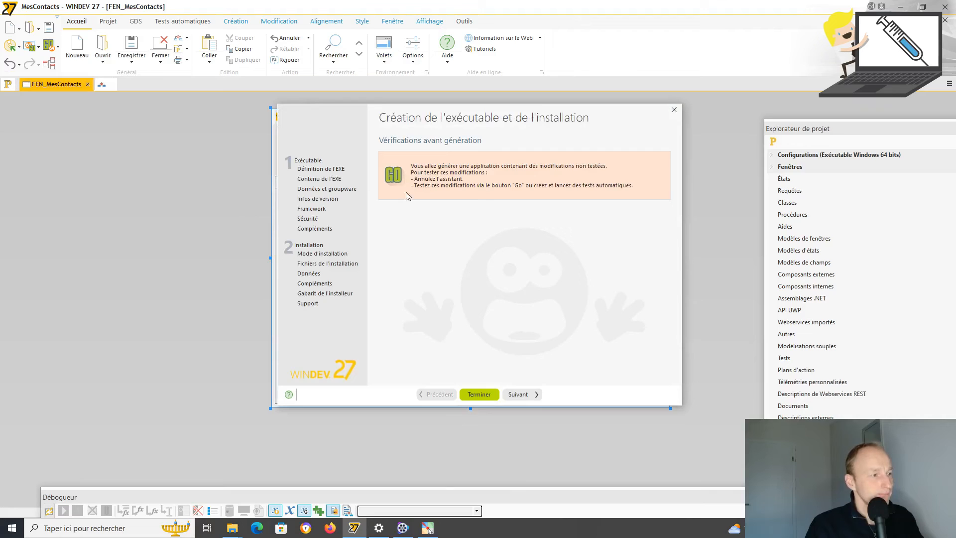
pyautogui.click(484, 396)
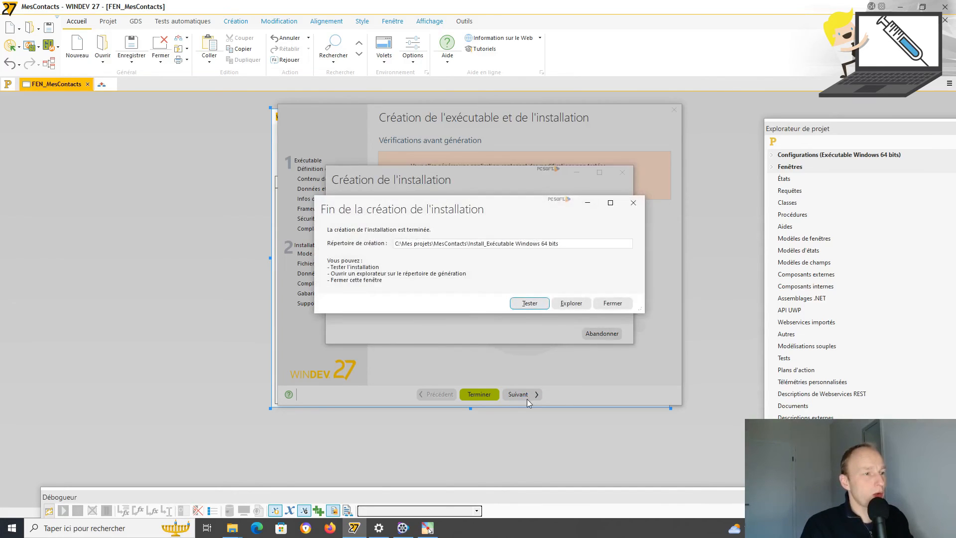
# Copy the new MesContacts installer from Install_Exécutable Windows 64 bits to ExerciceWindev's Installation folder, replacing the existing file
pyautogui.click(571, 304)
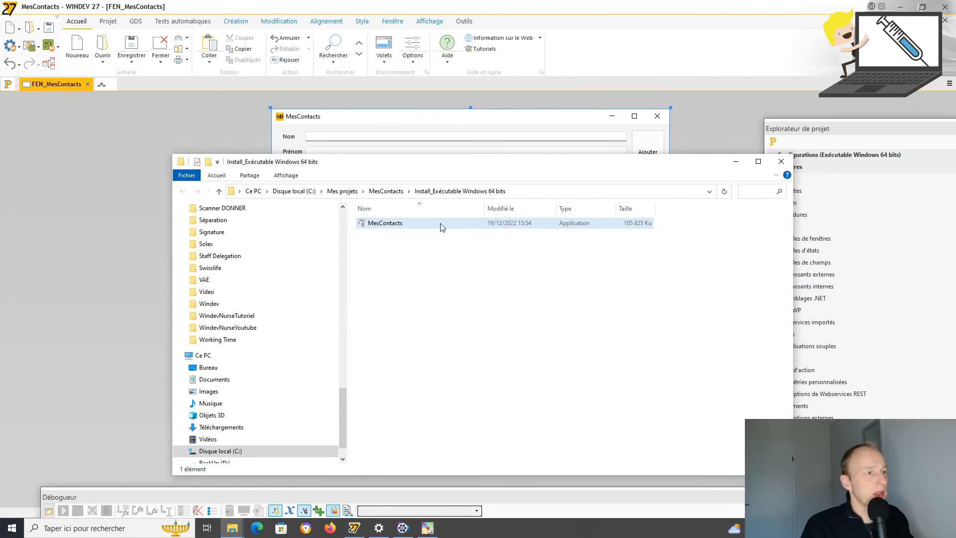
pyautogui.click(440, 226)
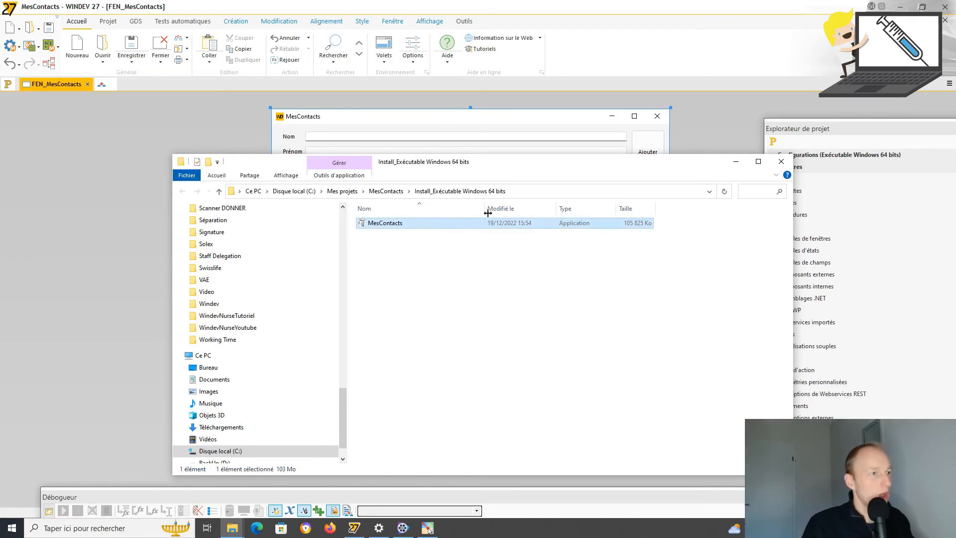
pyautogui.click(736, 161)
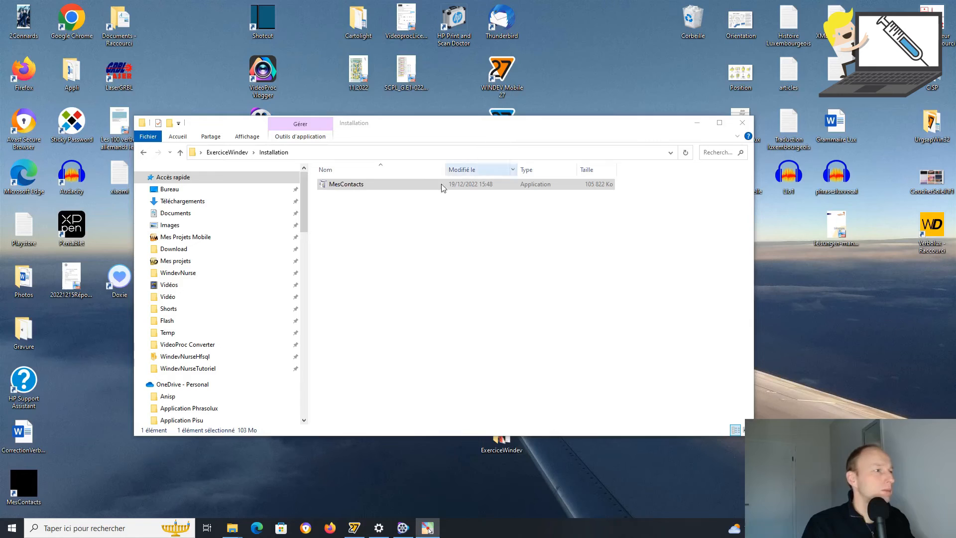
pyautogui.doubleClick(441, 184)
pyautogui.click(435, 322)
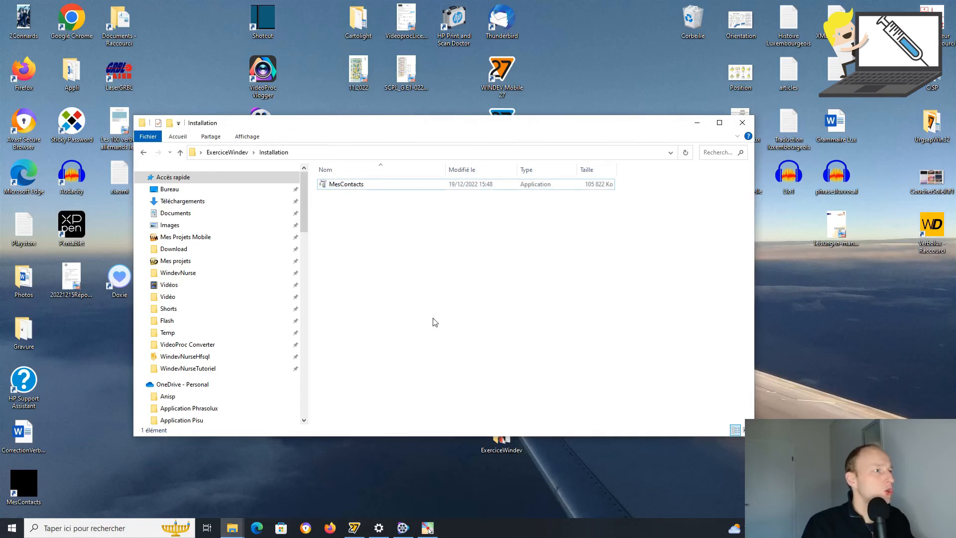
pyautogui.hotkey('ctrl', 'v')
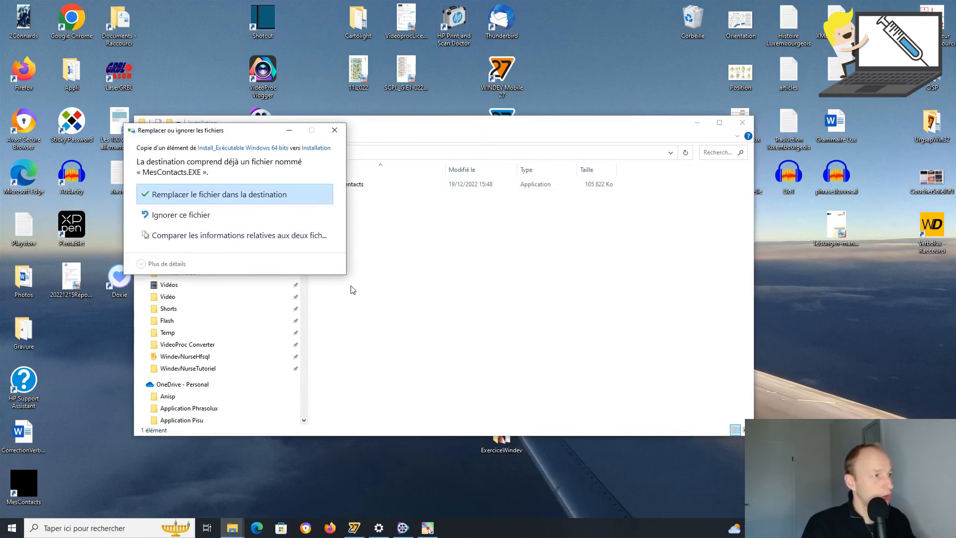
pyautogui.click(300, 197)
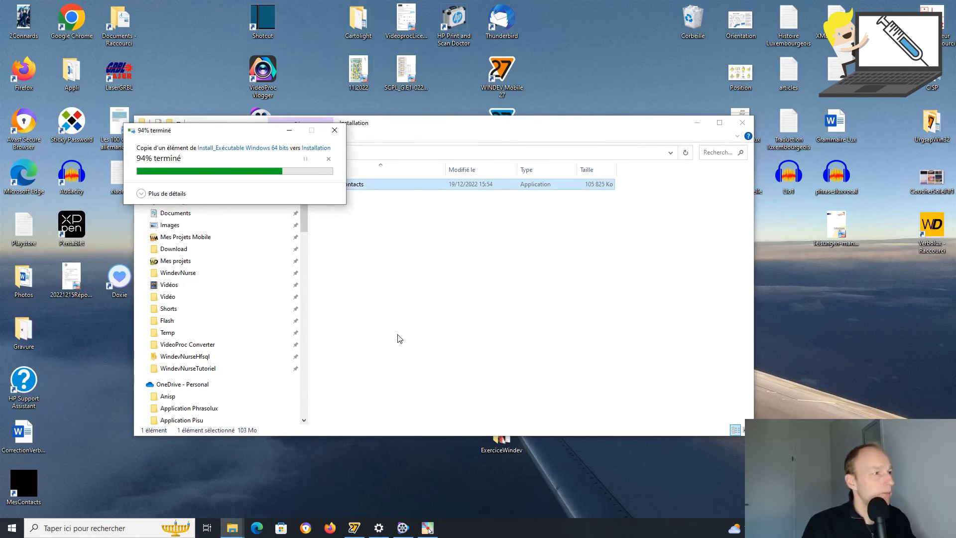
# Run the updated MesContacts installer from the Installation folder and launch the application once it is installed
pyautogui.click(404, 186)
pyautogui.click(404, 186)
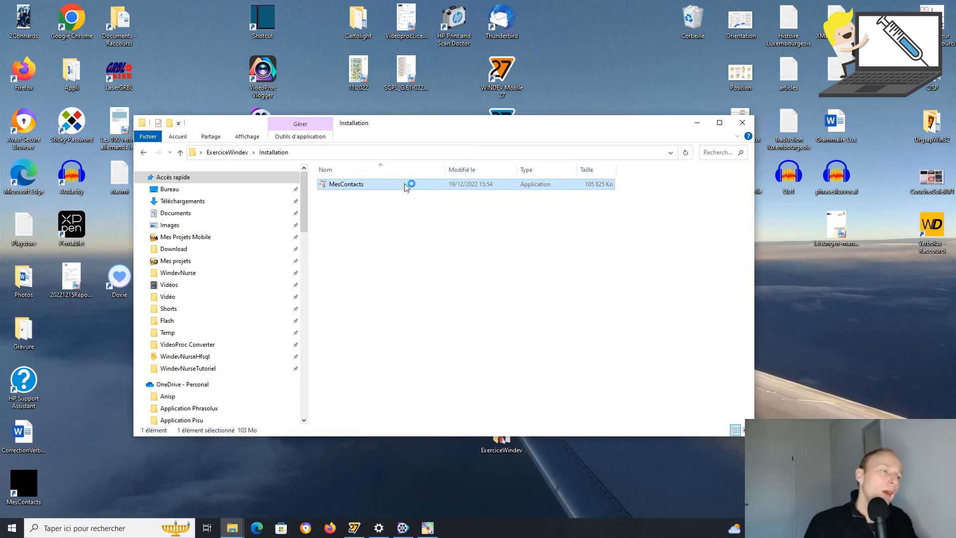
pyautogui.click(476, 241)
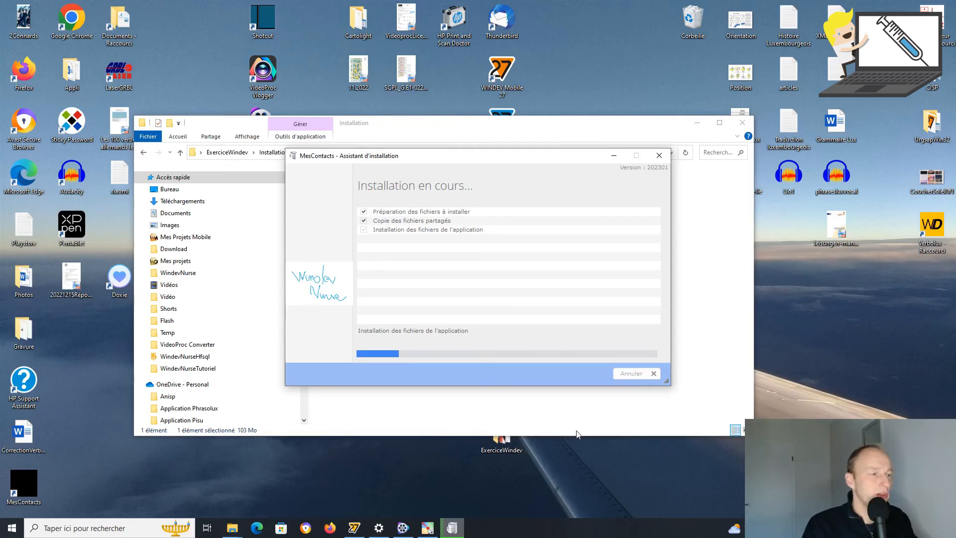
pyautogui.click(505, 373)
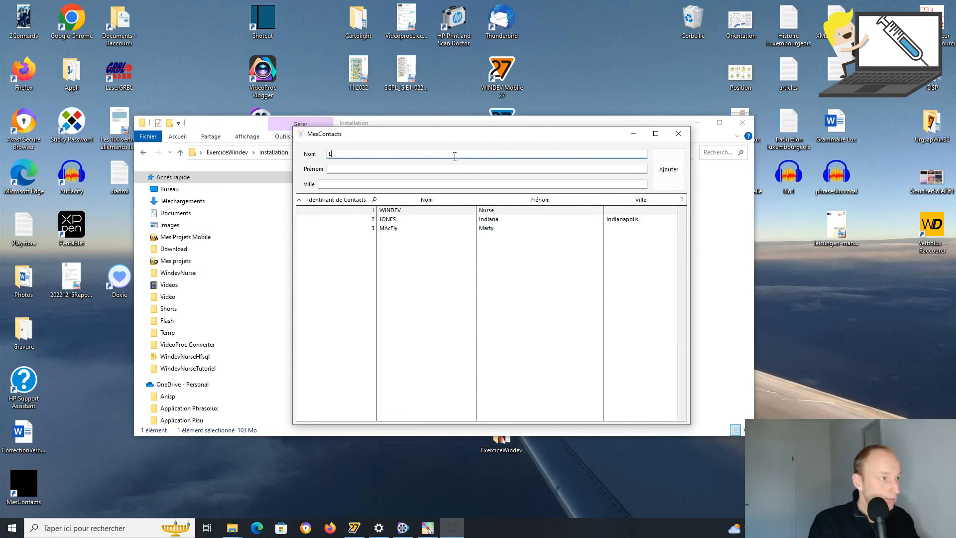
# Add a test contact with a last name, a first name and the Ville Tataouine, check its table row, and close MesContacts
pyautogui.write('KYWALKER')
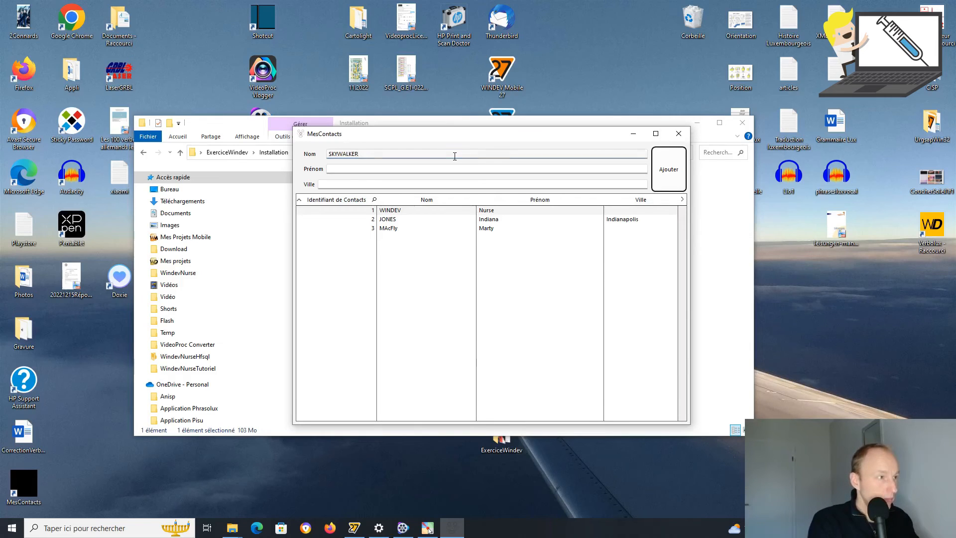
pyautogui.press('Tab')
pyautogui.write('L')
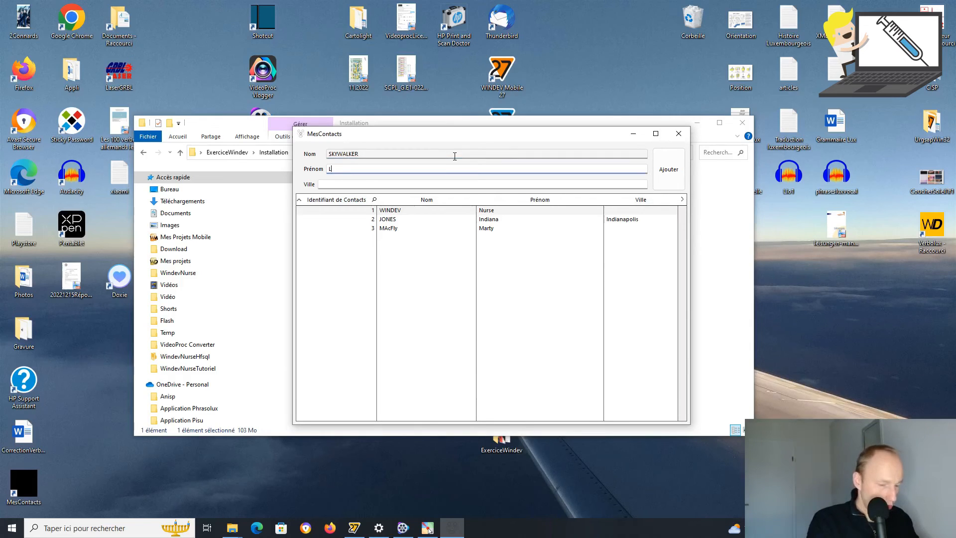
pyautogui.write('uke')
pyautogui.press('Tab')
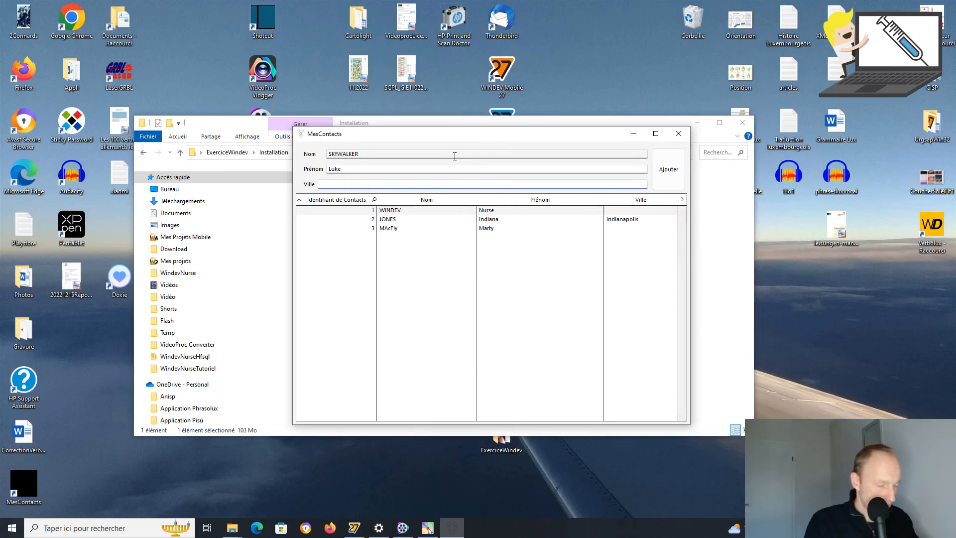
pyautogui.write('Tat')
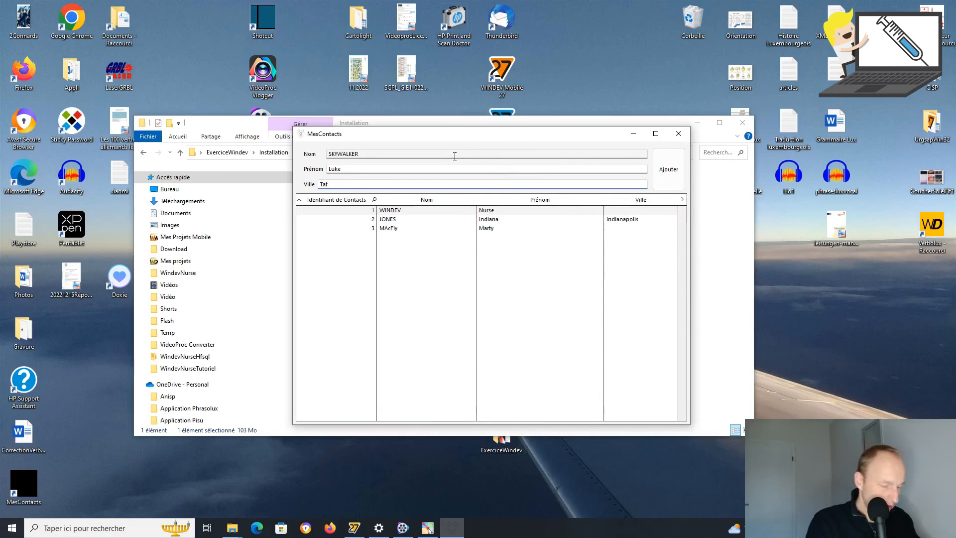
pyautogui.write('aouine')
pyautogui.click(667, 170)
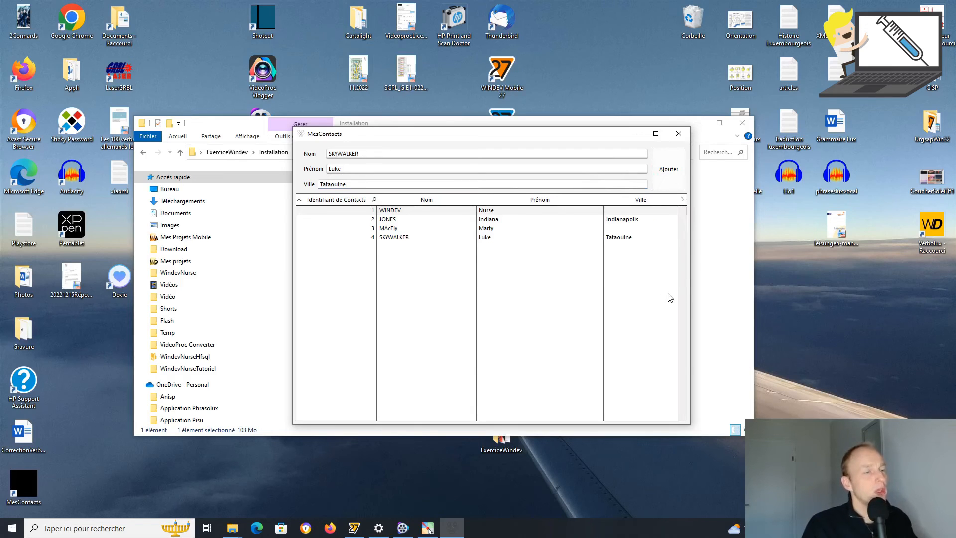
pyautogui.click(626, 238)
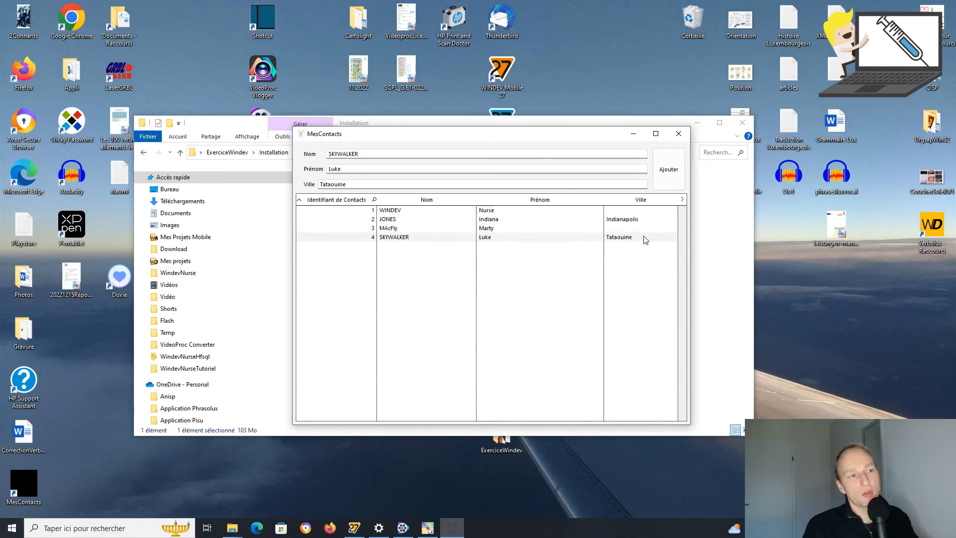
pyautogui.click(679, 134)
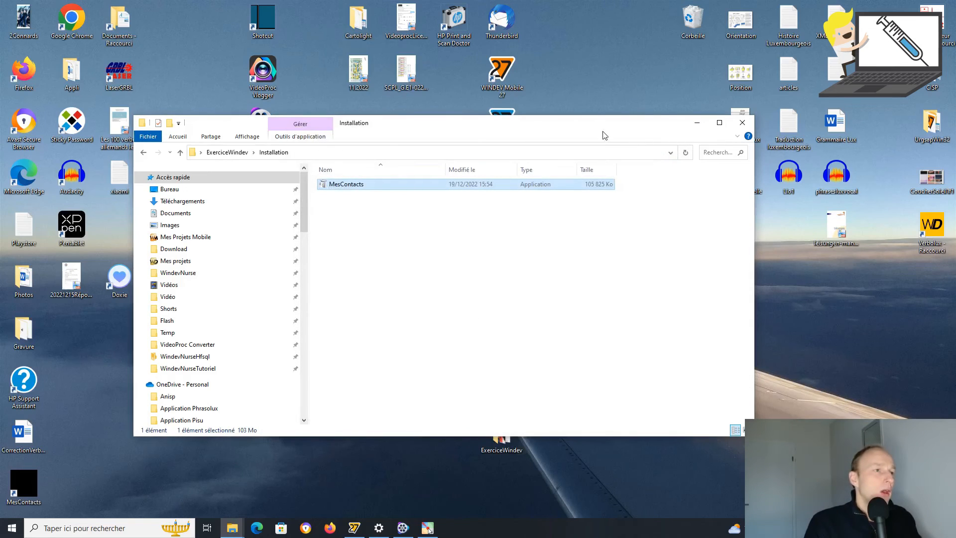
# Test launching the installed MesContacts from the Windows application list and from its desktop shortcut, closing it after each check
pyautogui.moveTo(602, 121); pyautogui.dragTo(720, 119)
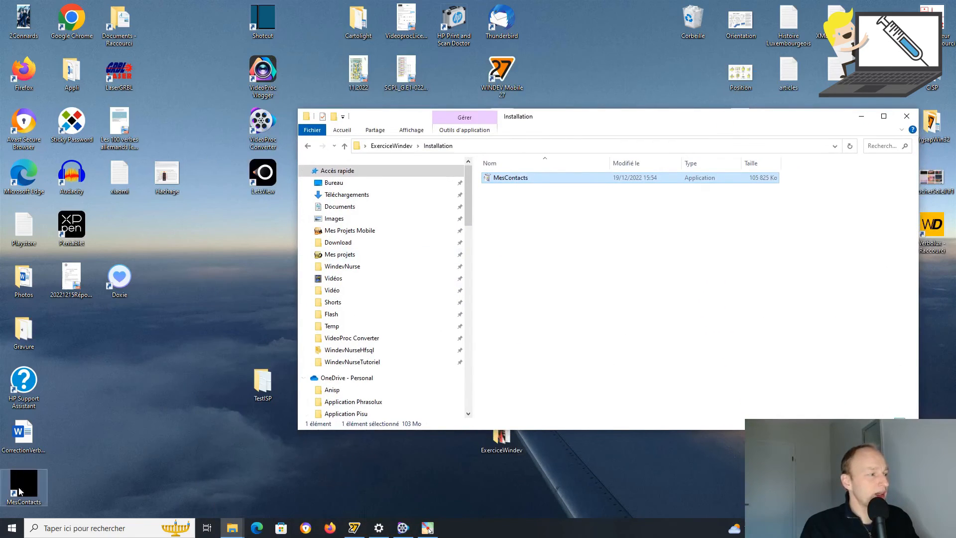
pyautogui.click(12, 530)
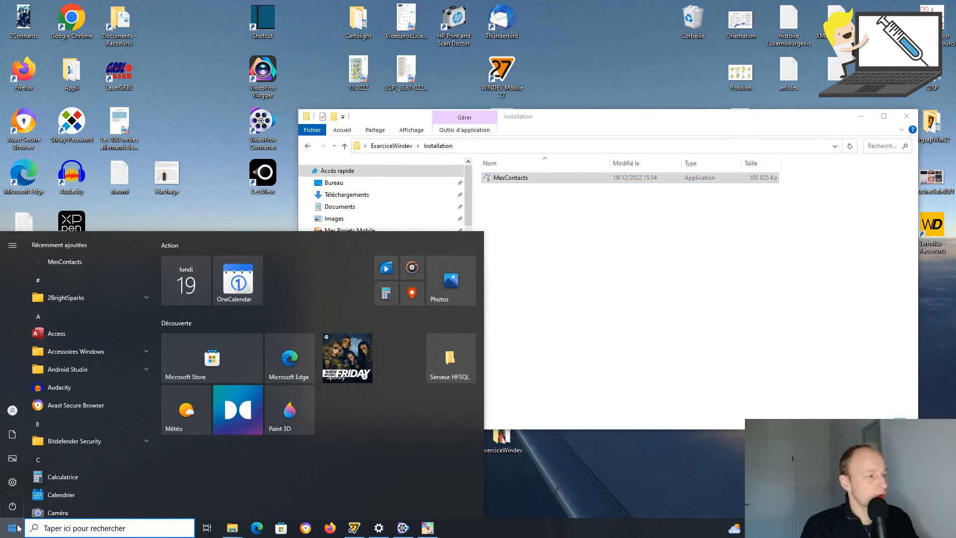
pyautogui.click(84, 262)
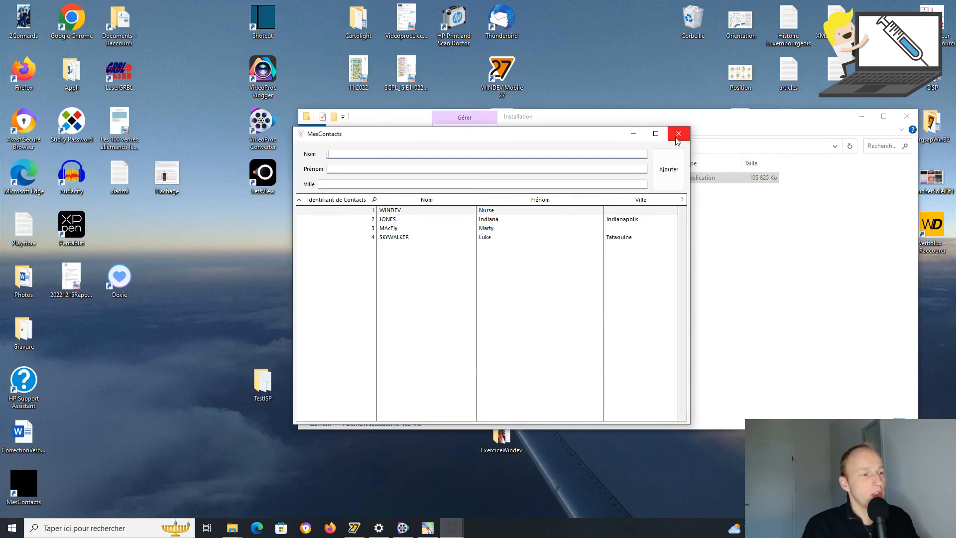
pyautogui.click(678, 135)
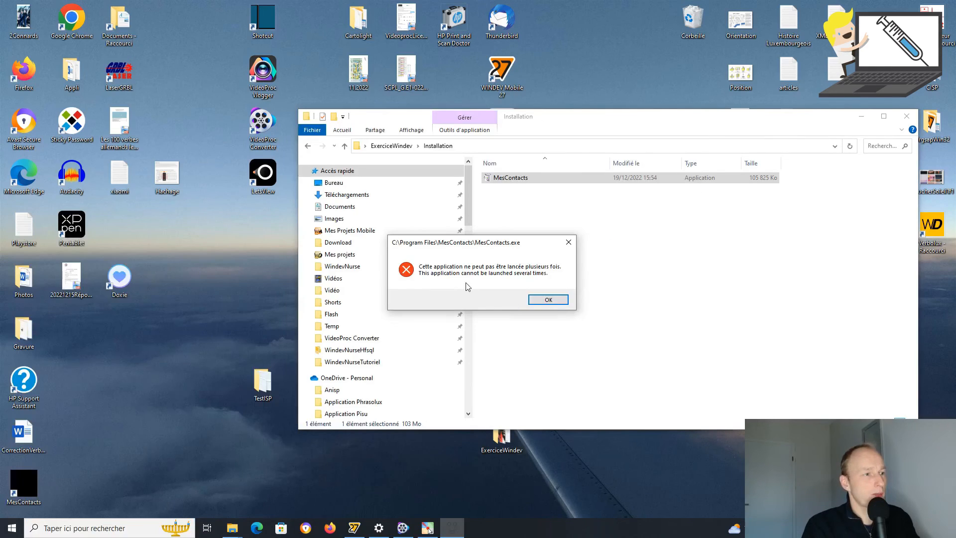
pyautogui.click(547, 300)
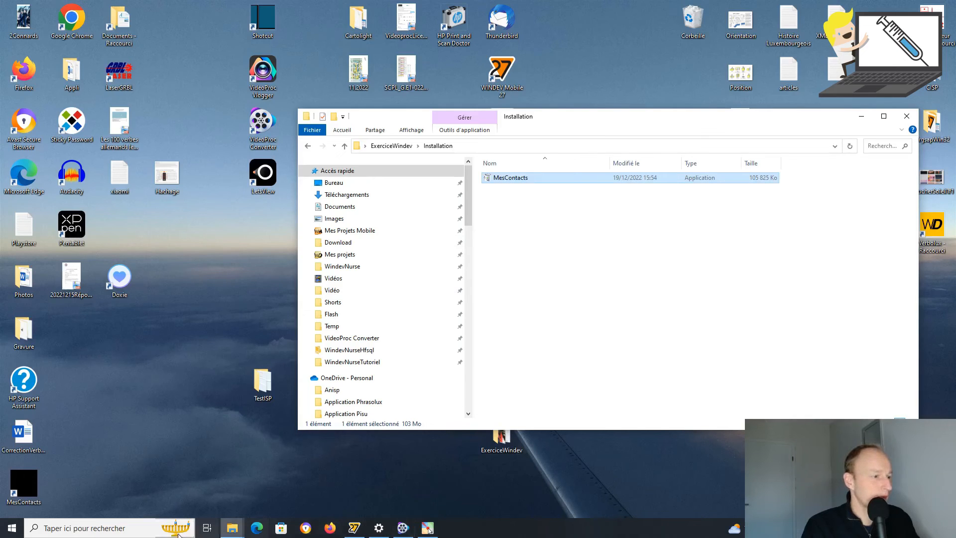
pyautogui.doubleClick(33, 499)
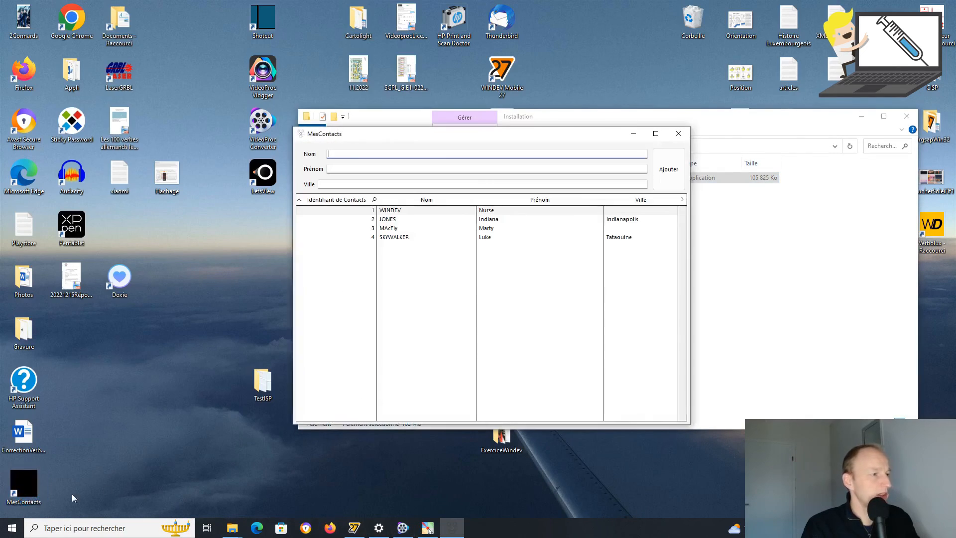
pyautogui.click(679, 134)
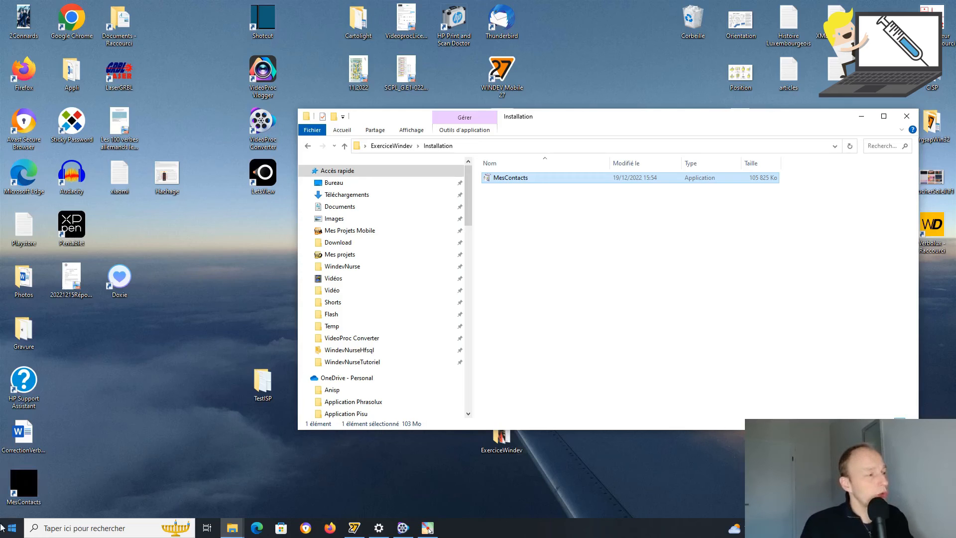
# Check the target in the MesContacts desktop shortcut's properties and open the folder containing the installed program
pyautogui.doubleClick(26, 485)
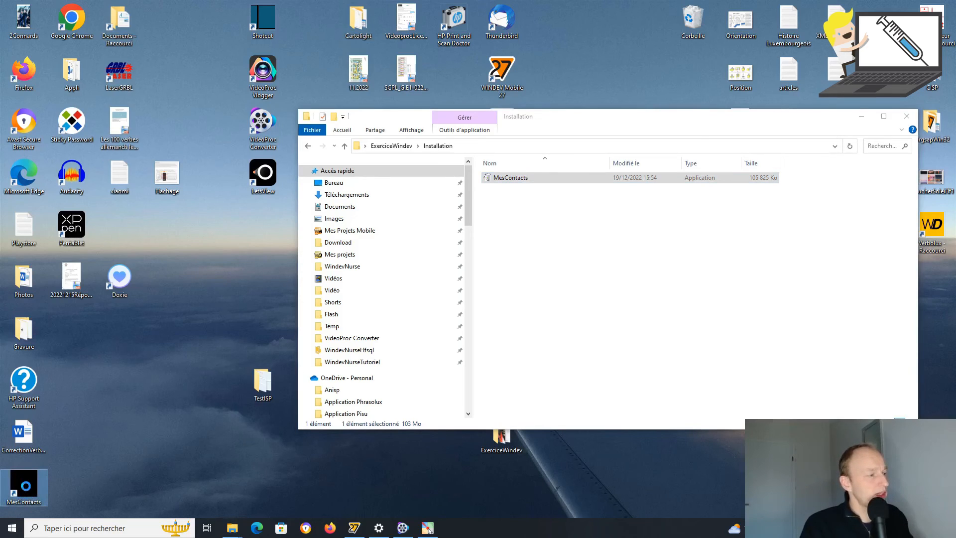
pyautogui.rightClick(25, 487)
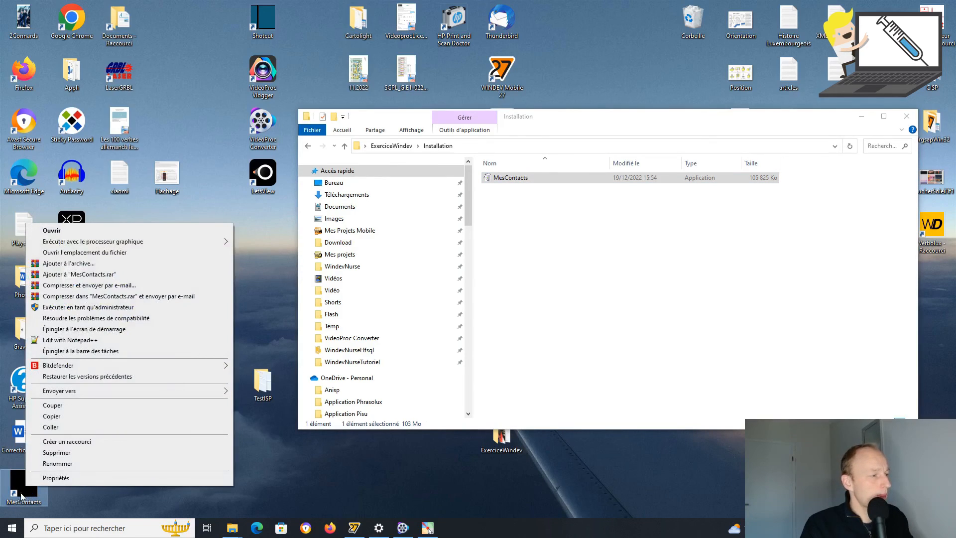
pyautogui.click(54, 479)
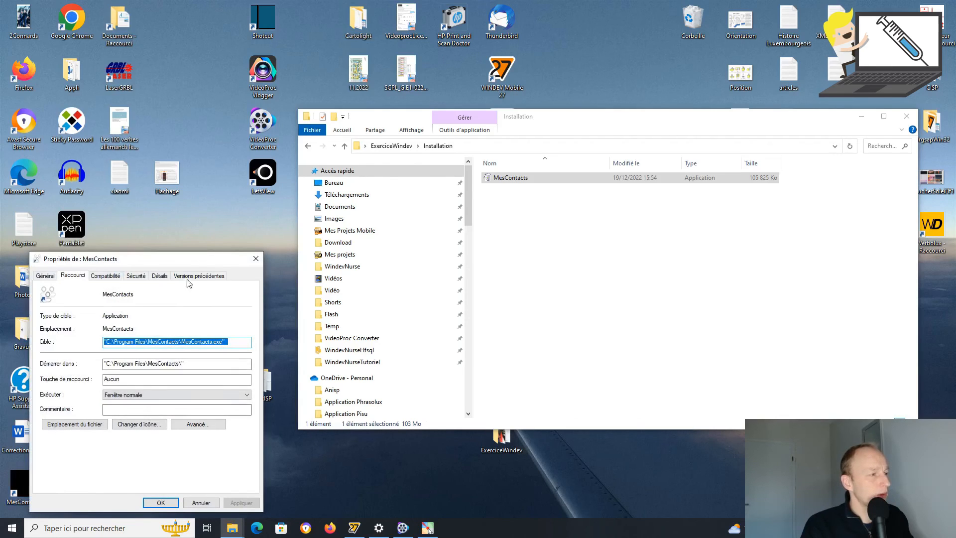
pyautogui.moveTo(199, 259); pyautogui.dragTo(525, 34)
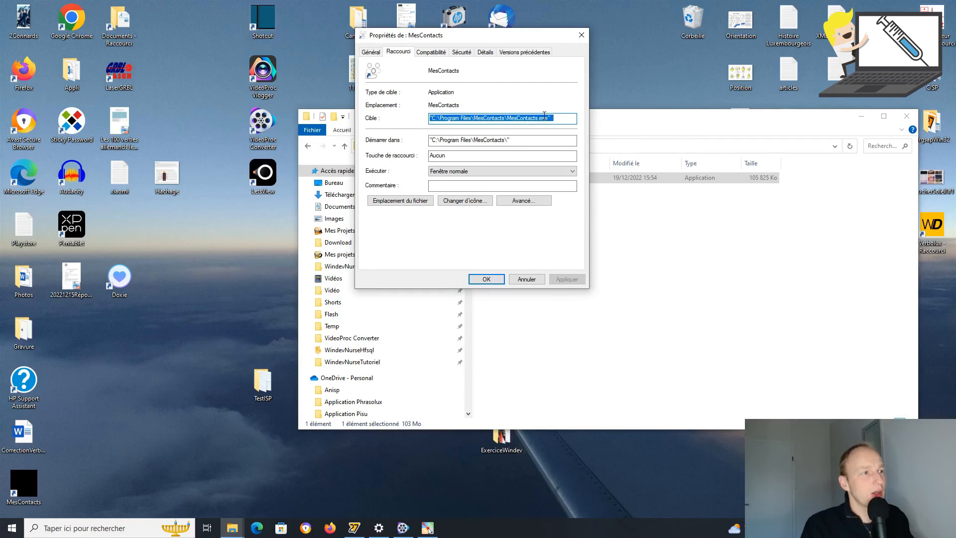
pyautogui.click(416, 202)
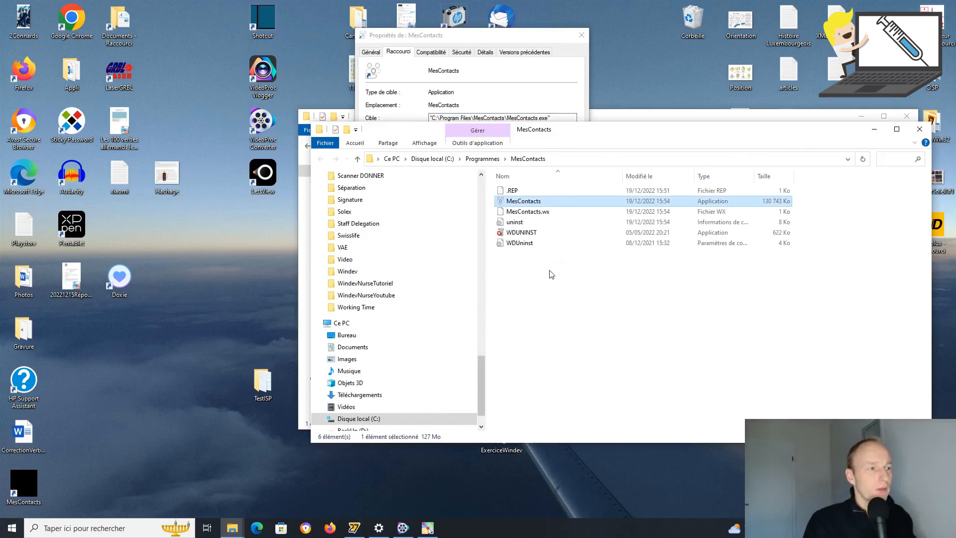
# Enlarge the file icons in the installed MesContacts folder and examine the program and uninstaller files
pyautogui.keyDown('ctrl'); pyautogui.scroll(4, 569, 327); pyautogui.keyUp('ctrl')
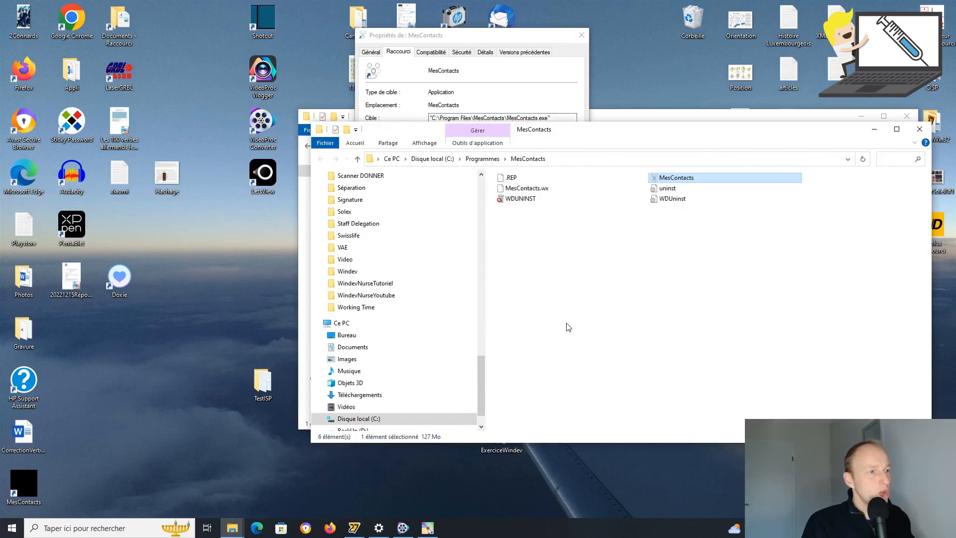
pyautogui.keyDown('ctrl'); pyautogui.scroll(3, 572, 333); pyautogui.keyUp('ctrl')
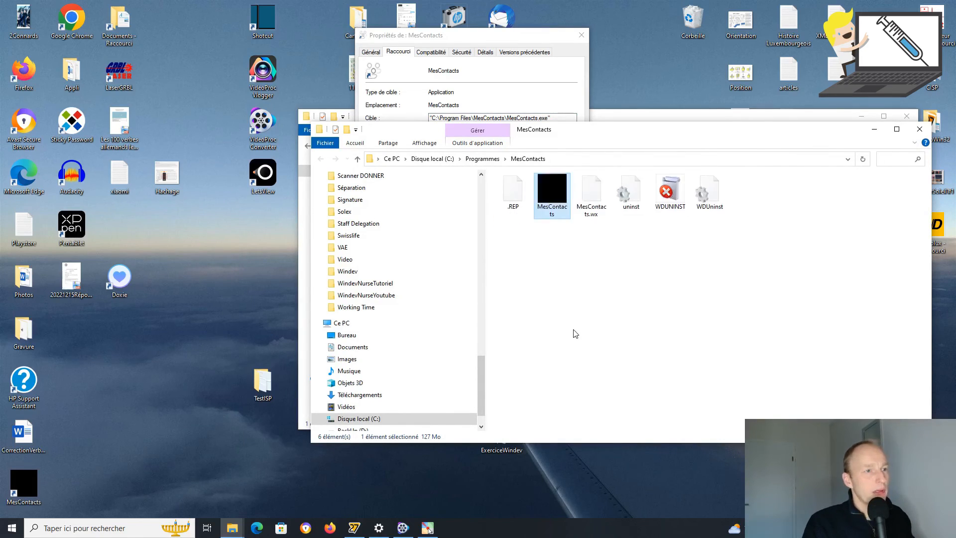
pyautogui.moveTo(721, 136); pyautogui.dragTo(537, 135)
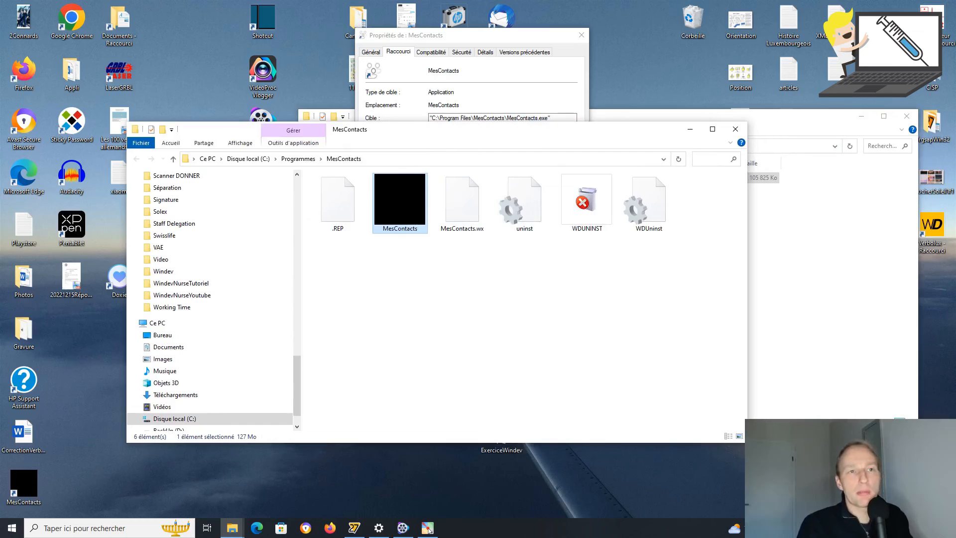
pyautogui.click(427, 529)
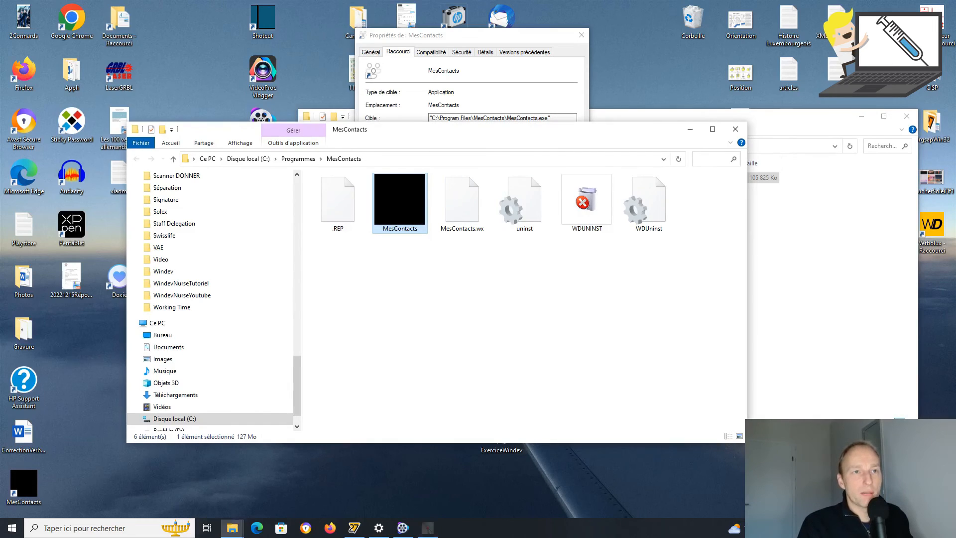
pyautogui.moveTo(330, 256)
pyautogui.mouseDown()
pyautogui.moveTo(587, 267)
pyautogui.moveTo(673, 167)
pyautogui.mouseUp()
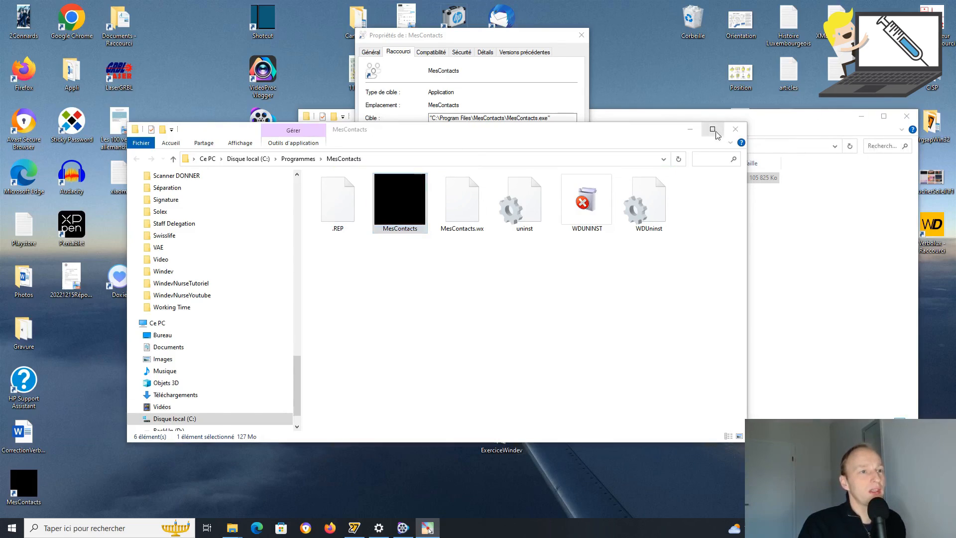
# Close the program folder and shortcut properties, and launch MesContacts from its desktop shortcut to check the contacts table
pyautogui.click(735, 129)
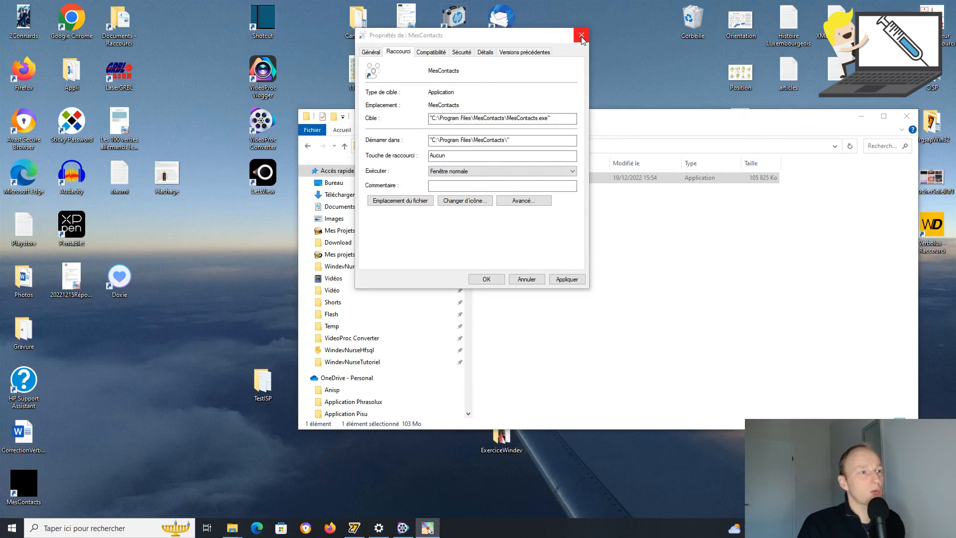
pyautogui.click(581, 35)
pyautogui.doubleClick(18, 493)
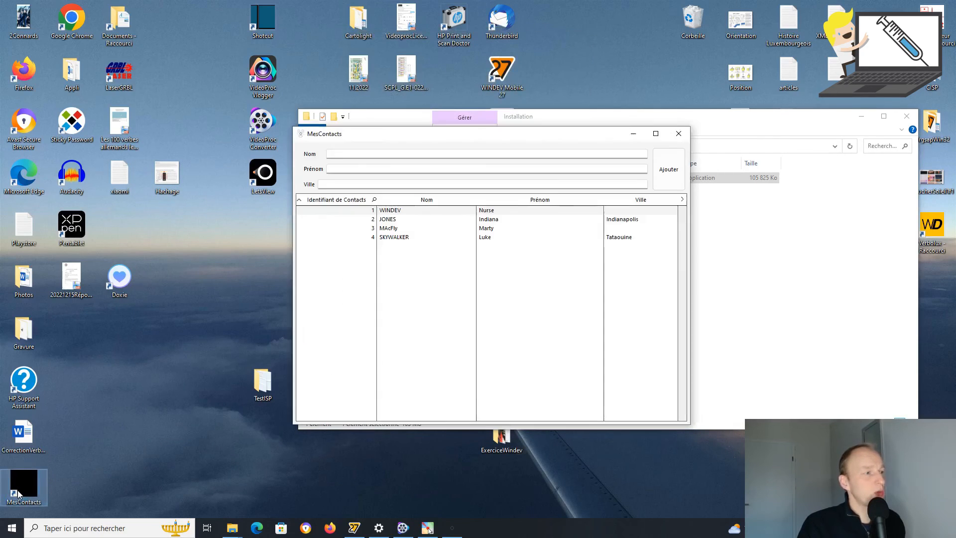
pyautogui.moveTo(427, 137); pyautogui.dragTo(386, 97)
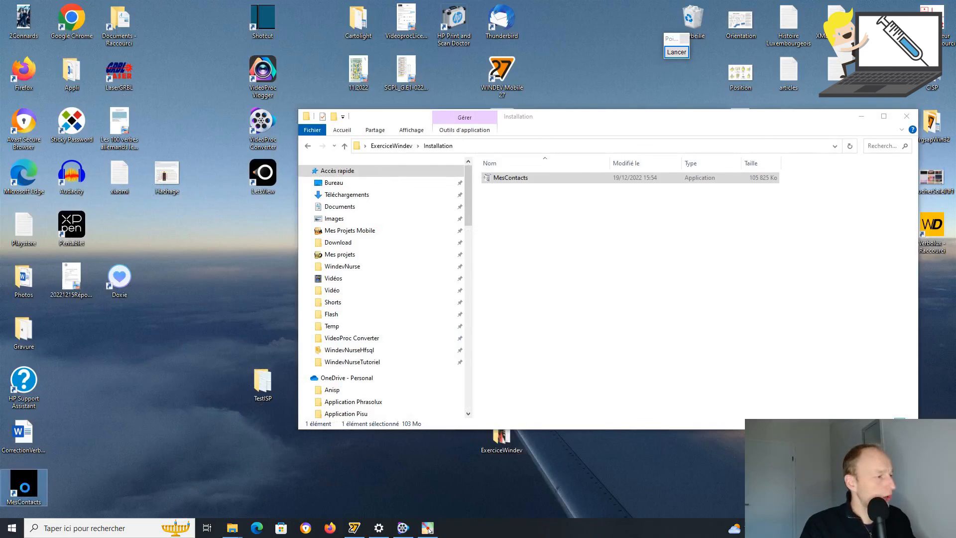
# Open Programmes et fonctionnalités through the uninstall option of the recently added MesContacts application and search for "mesco"
pyautogui.rightClick(25, 490)
pyautogui.click(12, 527)
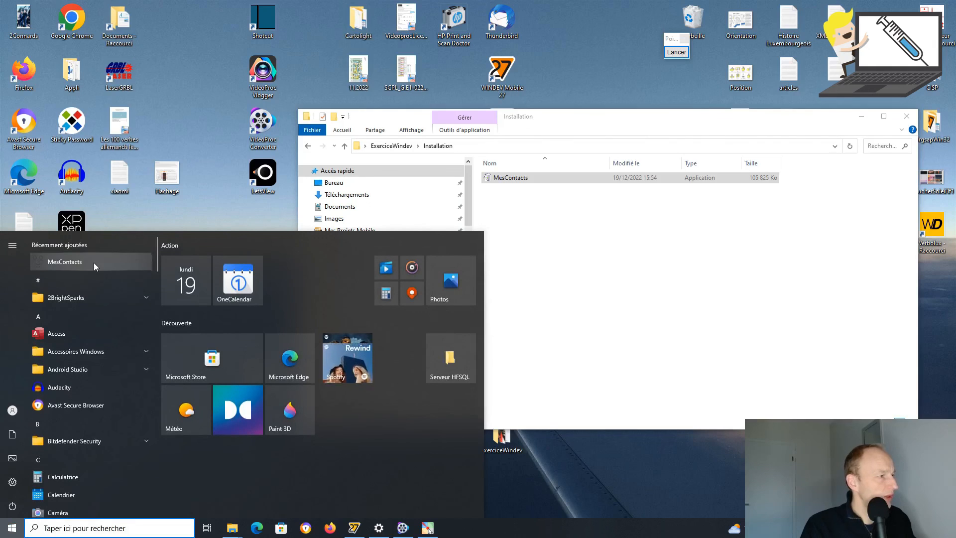
pyautogui.rightClick(94, 262)
pyautogui.click(124, 304)
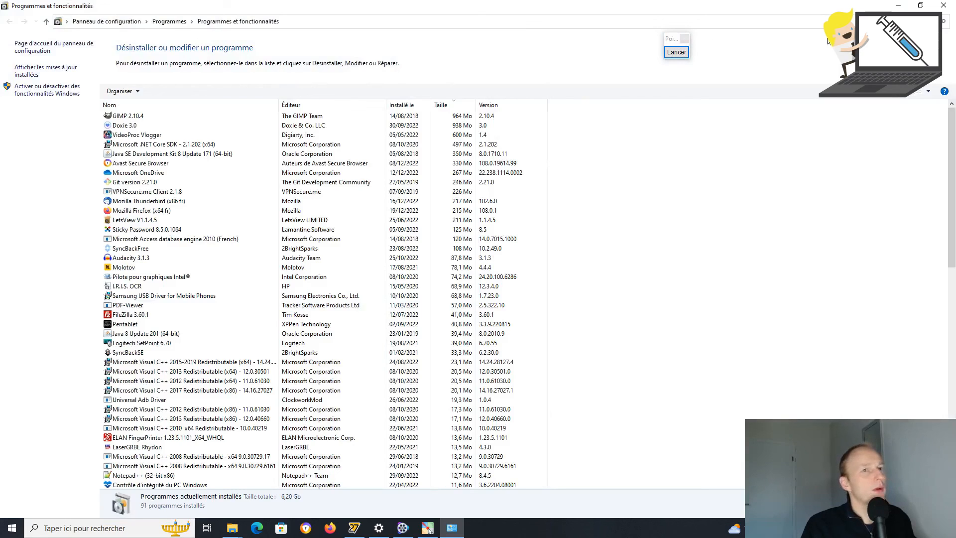
pyautogui.write('mes')
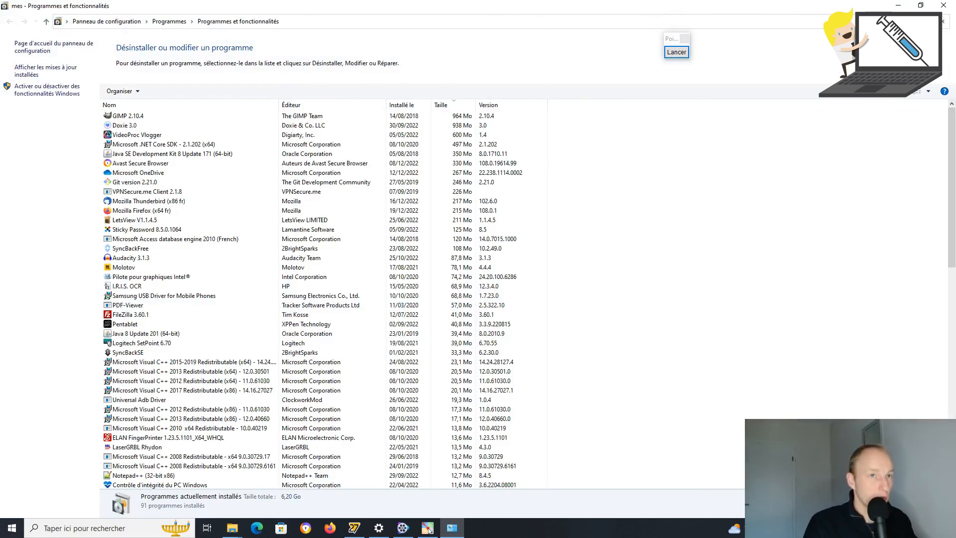
pyautogui.write('co')
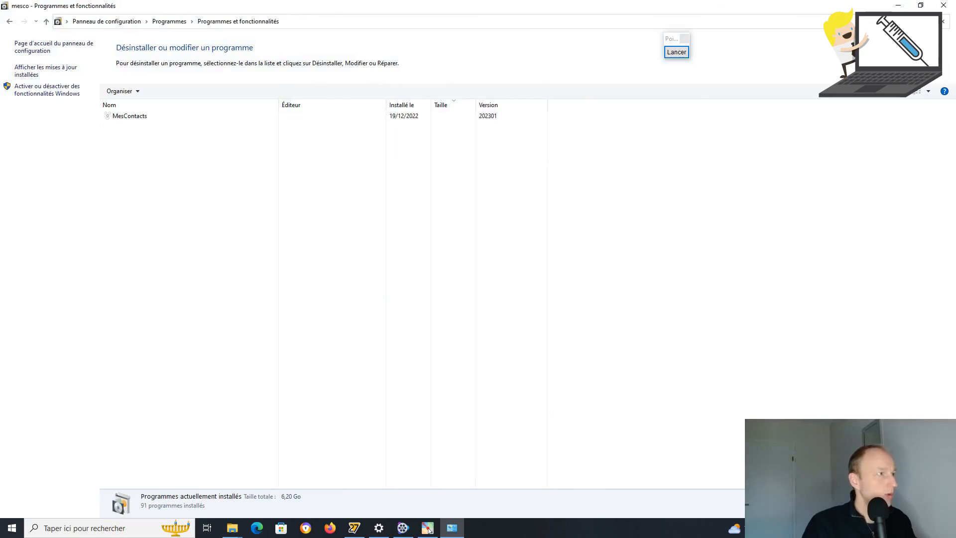
# Uninstall MesContacts, including all files remaining in C:\Program Files\MesContacts, finish the uninstaller, and close the installed programs list
pyautogui.click(215, 117)
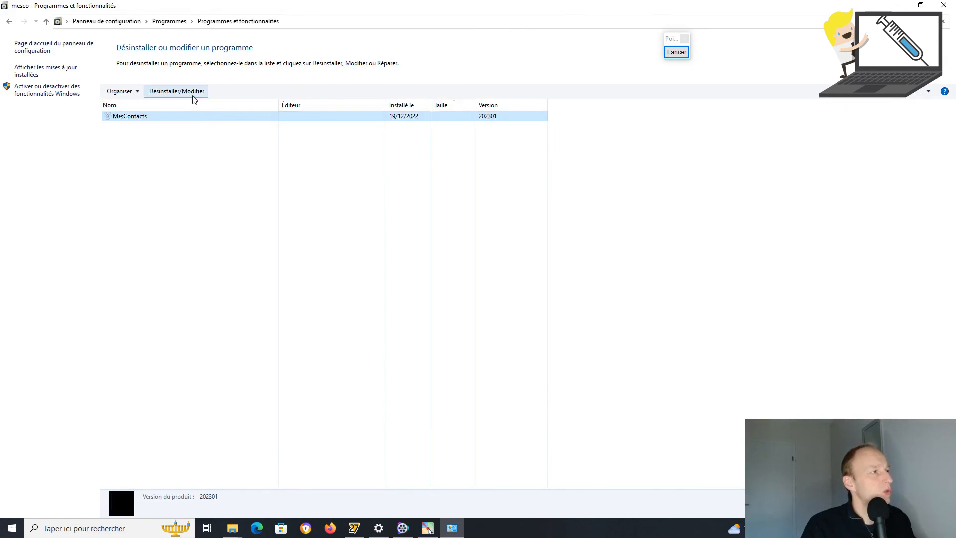
pyautogui.click(194, 94)
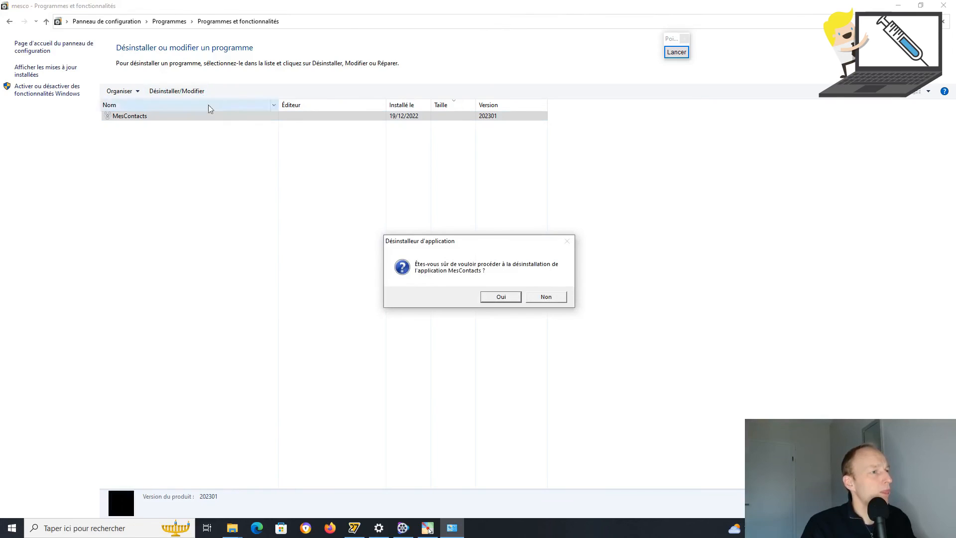
pyautogui.click(506, 298)
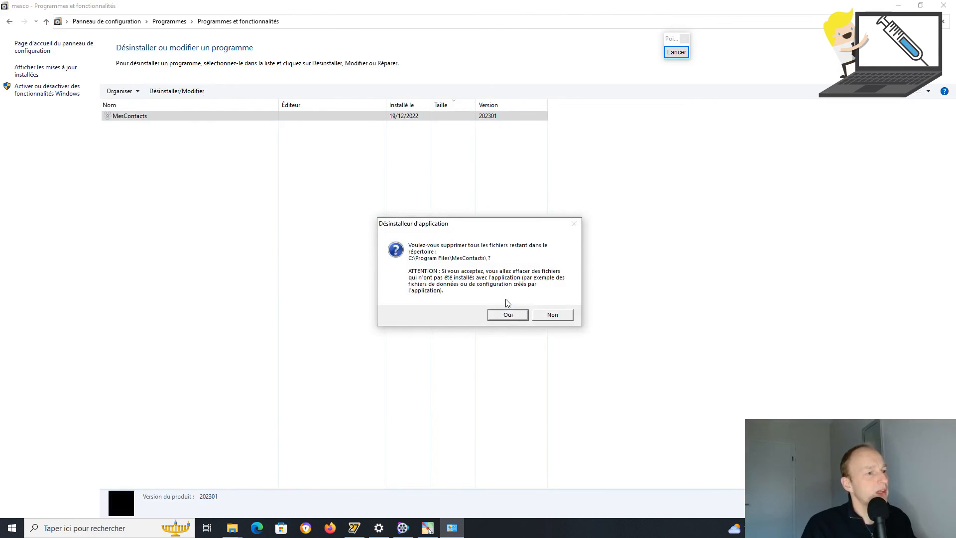
pyautogui.click(508, 315)
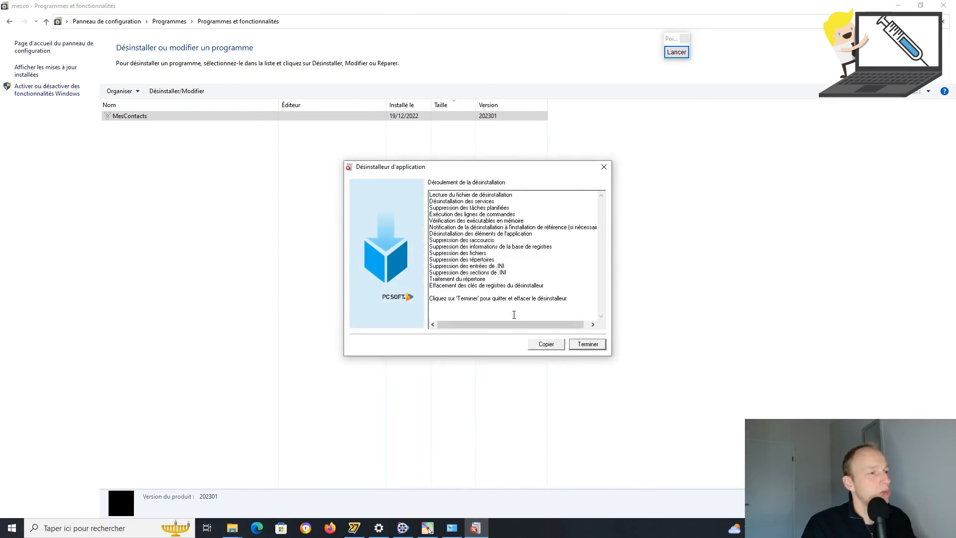
pyautogui.click(577, 342)
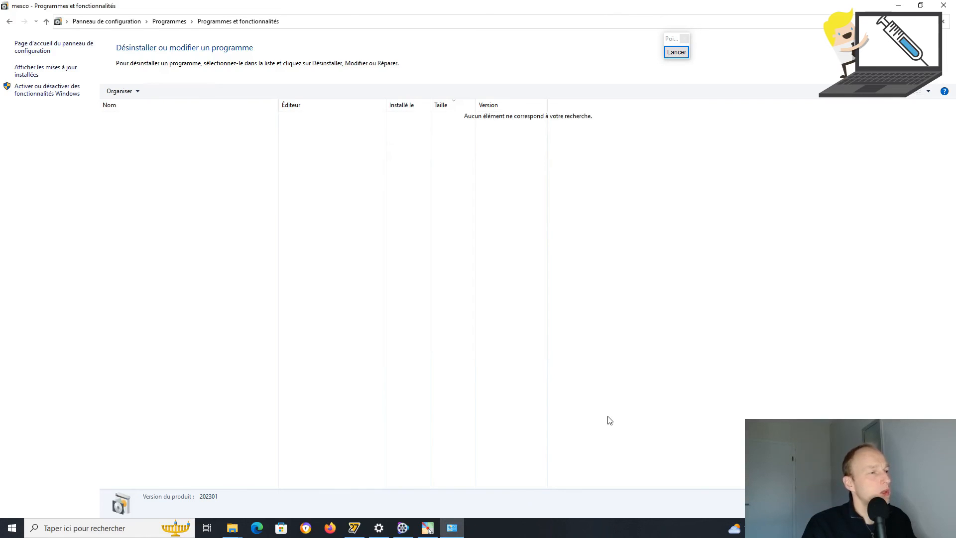
pyautogui.click(944, 5)
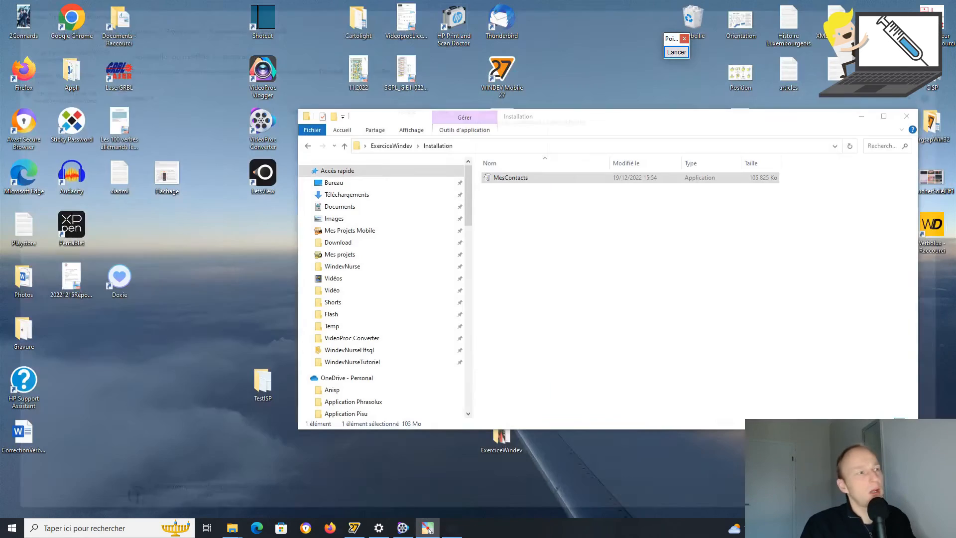